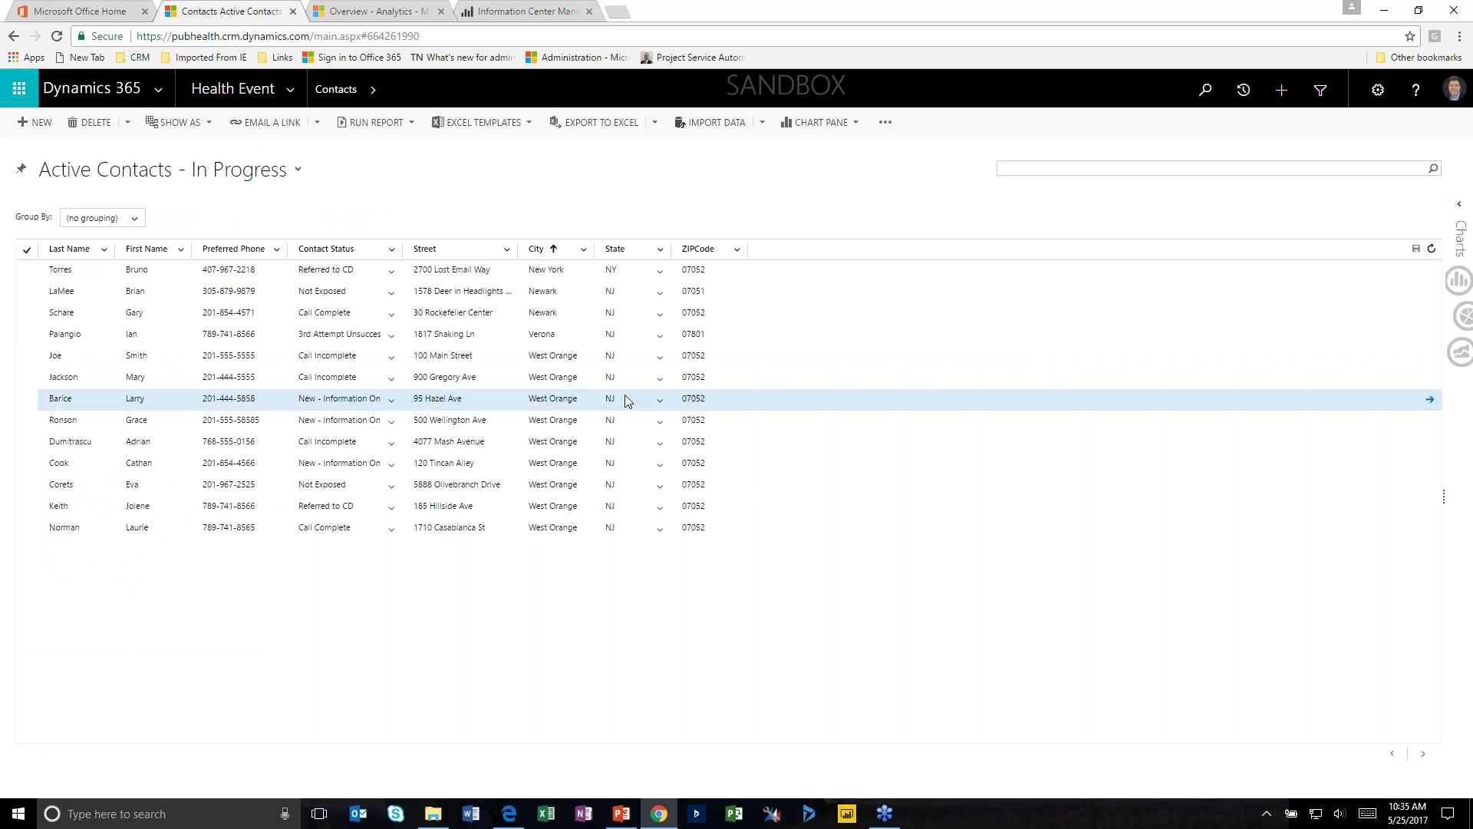
# Start a mail merge for the five consecutive West Orange contacts in the sixth through tenth rows
pyautogui.click(299, 173)
pyautogui.click(298, 170)
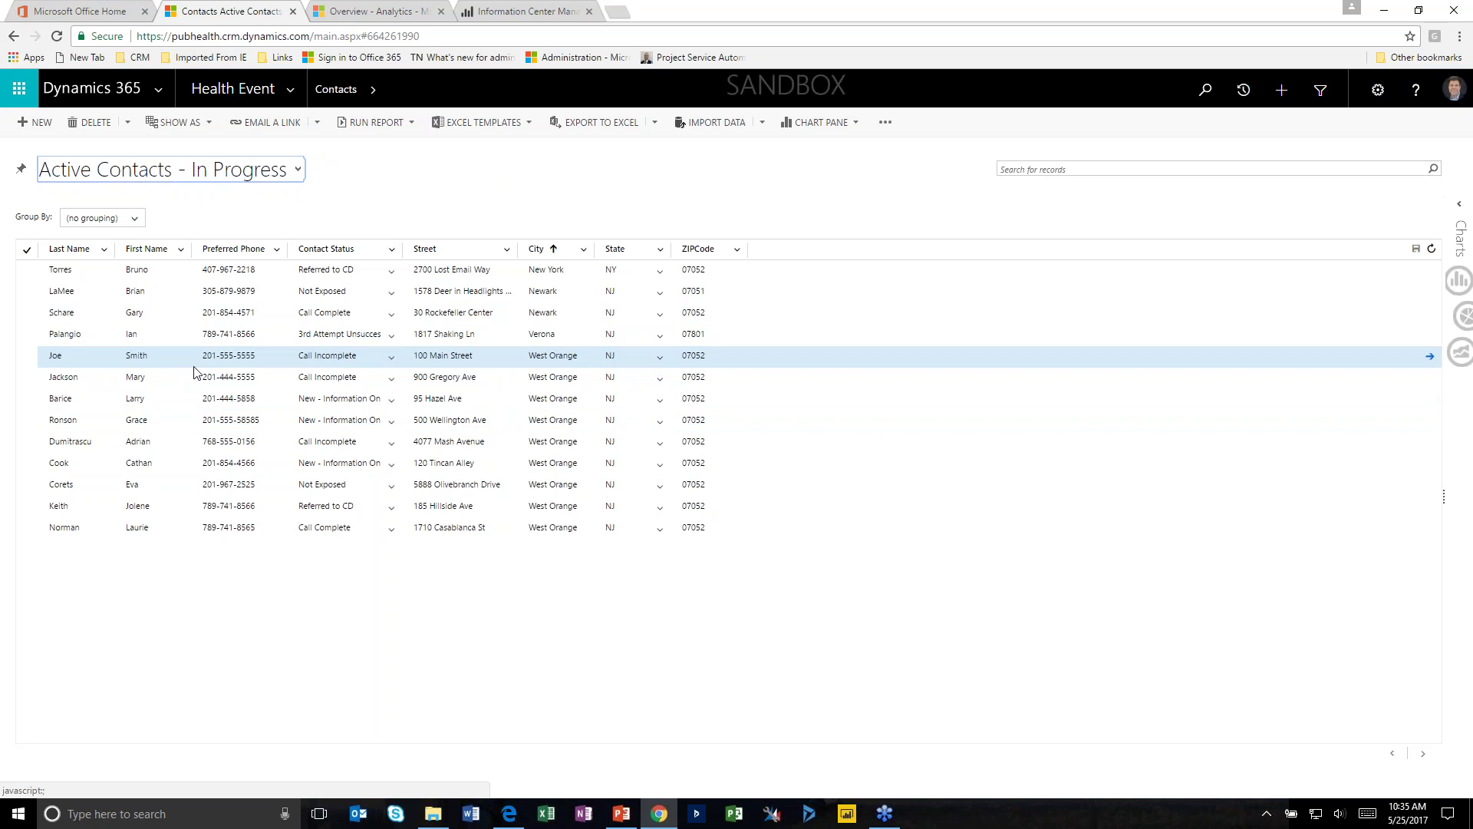
pyautogui.click(788, 377)
pyautogui.moveTo(786, 392); pyautogui.dragTo(751, 470)
pyautogui.click(735, 122)
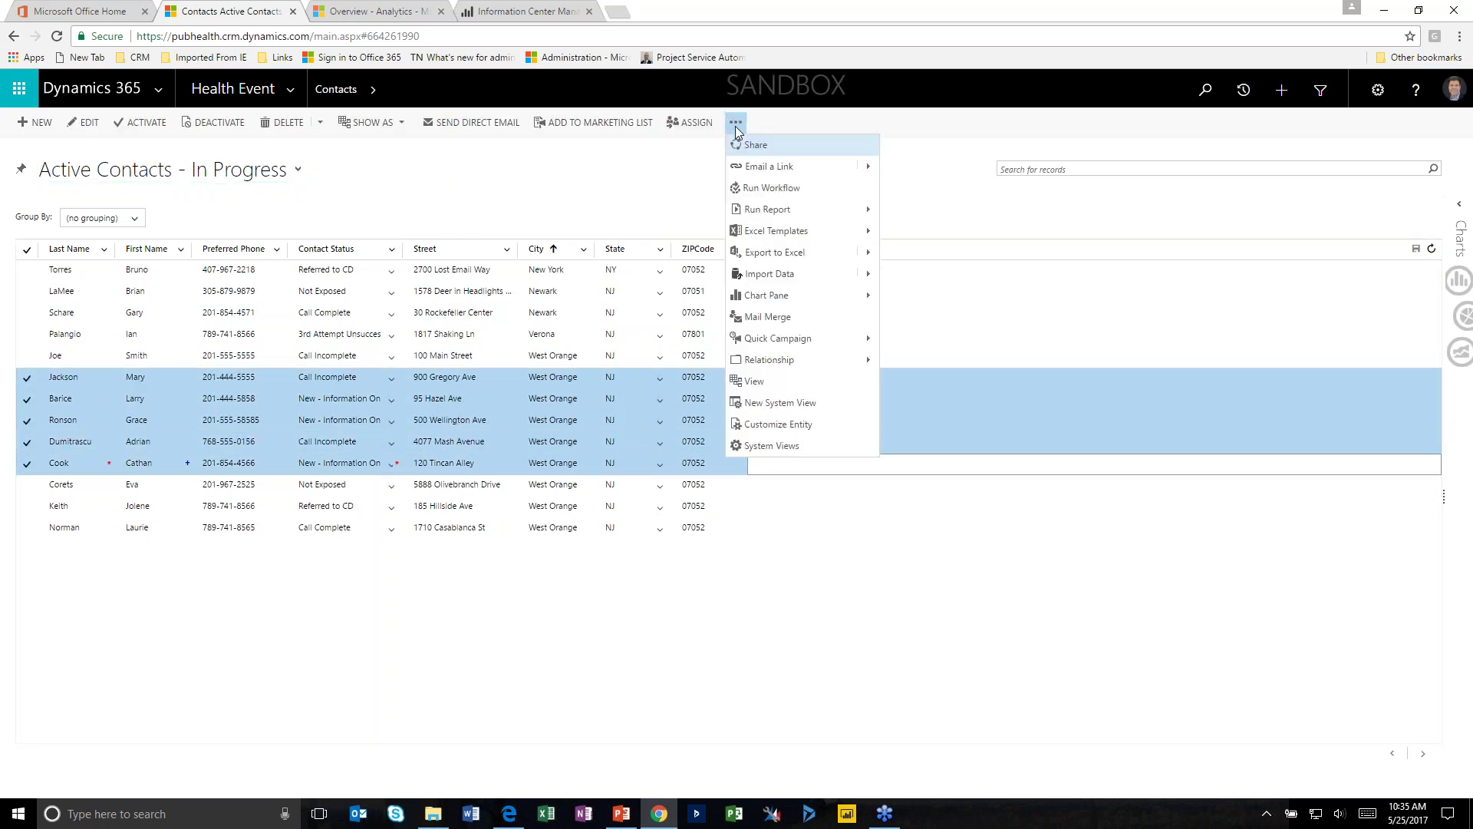
pyautogui.click(819, 364)
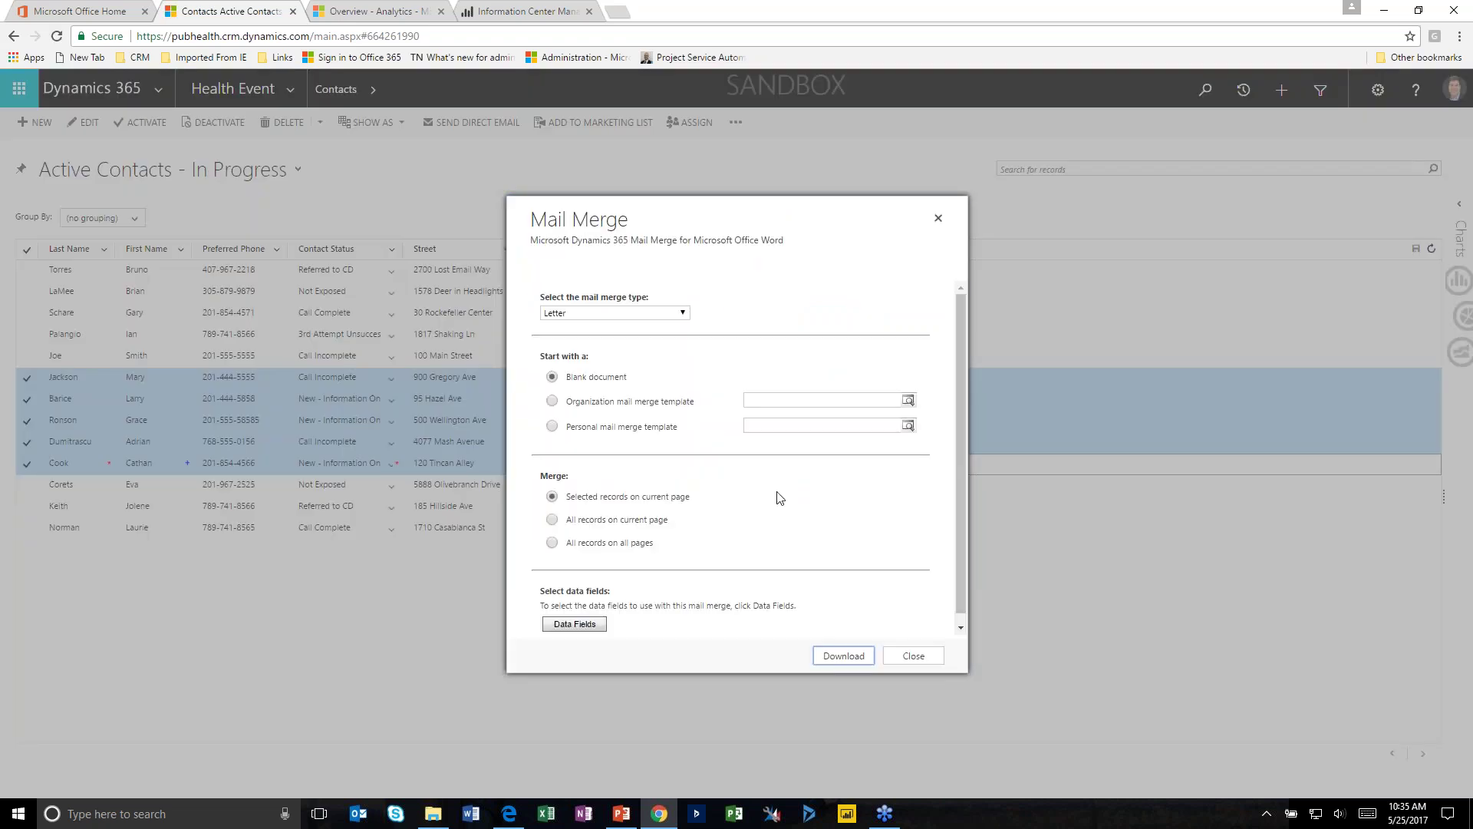
# Set the mail merge to the organization template "Measles Letter: Low Risk" and close the dialog without downloading
pyautogui.click(651, 401)
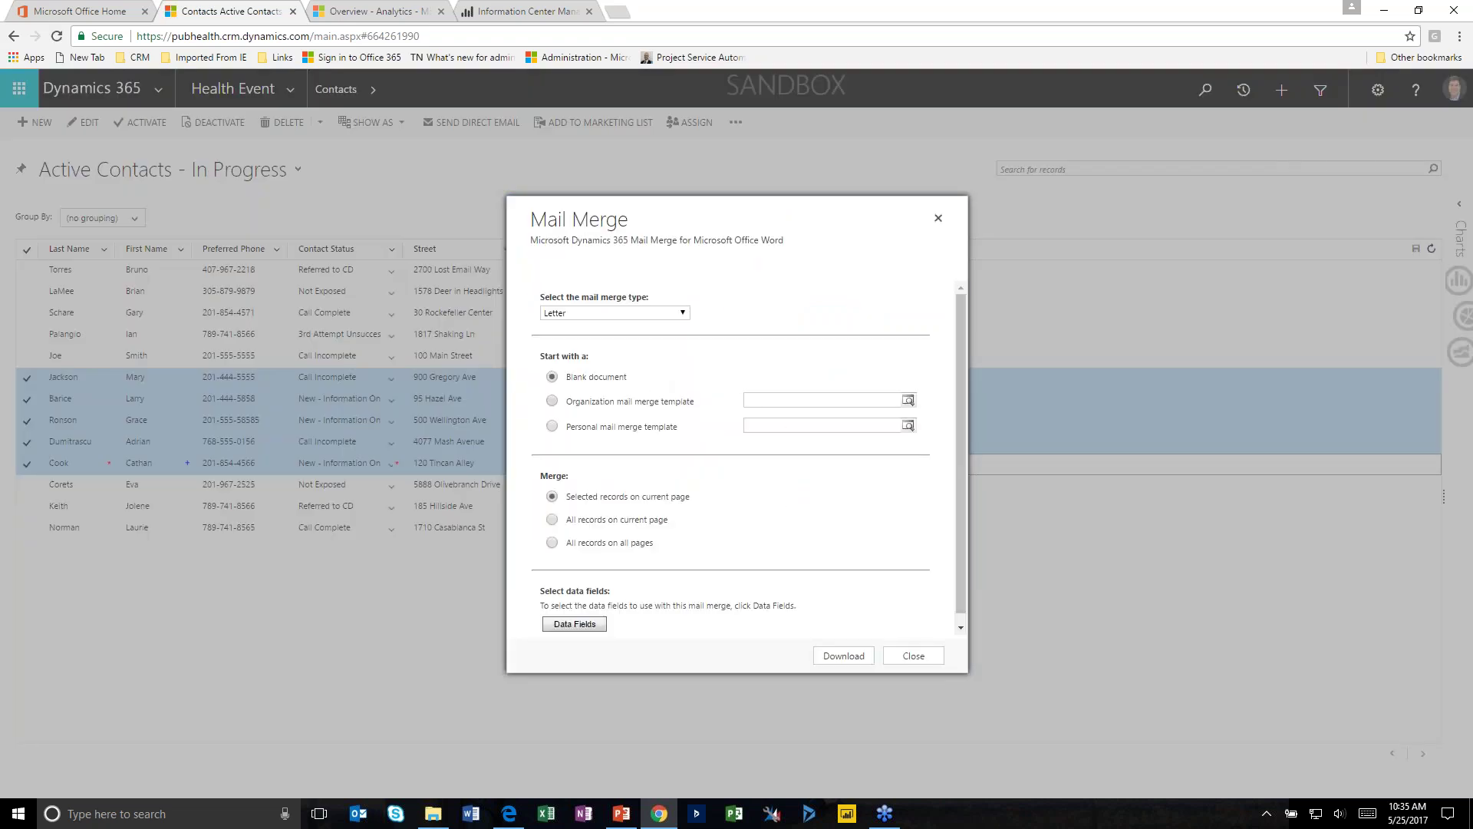
pyautogui.click(911, 405)
pyautogui.moveTo(923, 434)
pyautogui.mouseDown()
pyautogui.moveTo(930, 487)
pyautogui.moveTo(922, 445)
pyautogui.mouseUp()
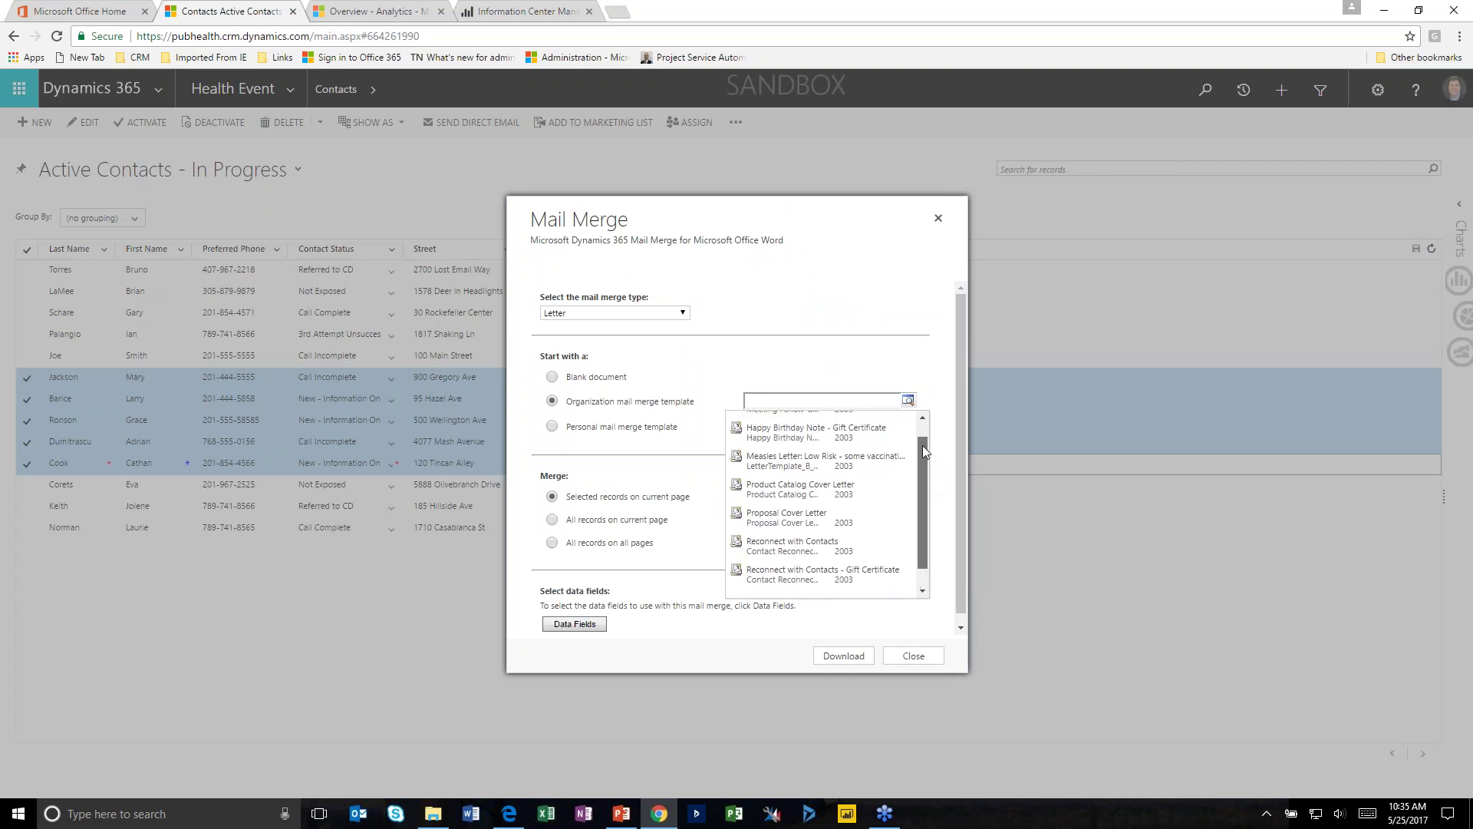
pyautogui.click(841, 469)
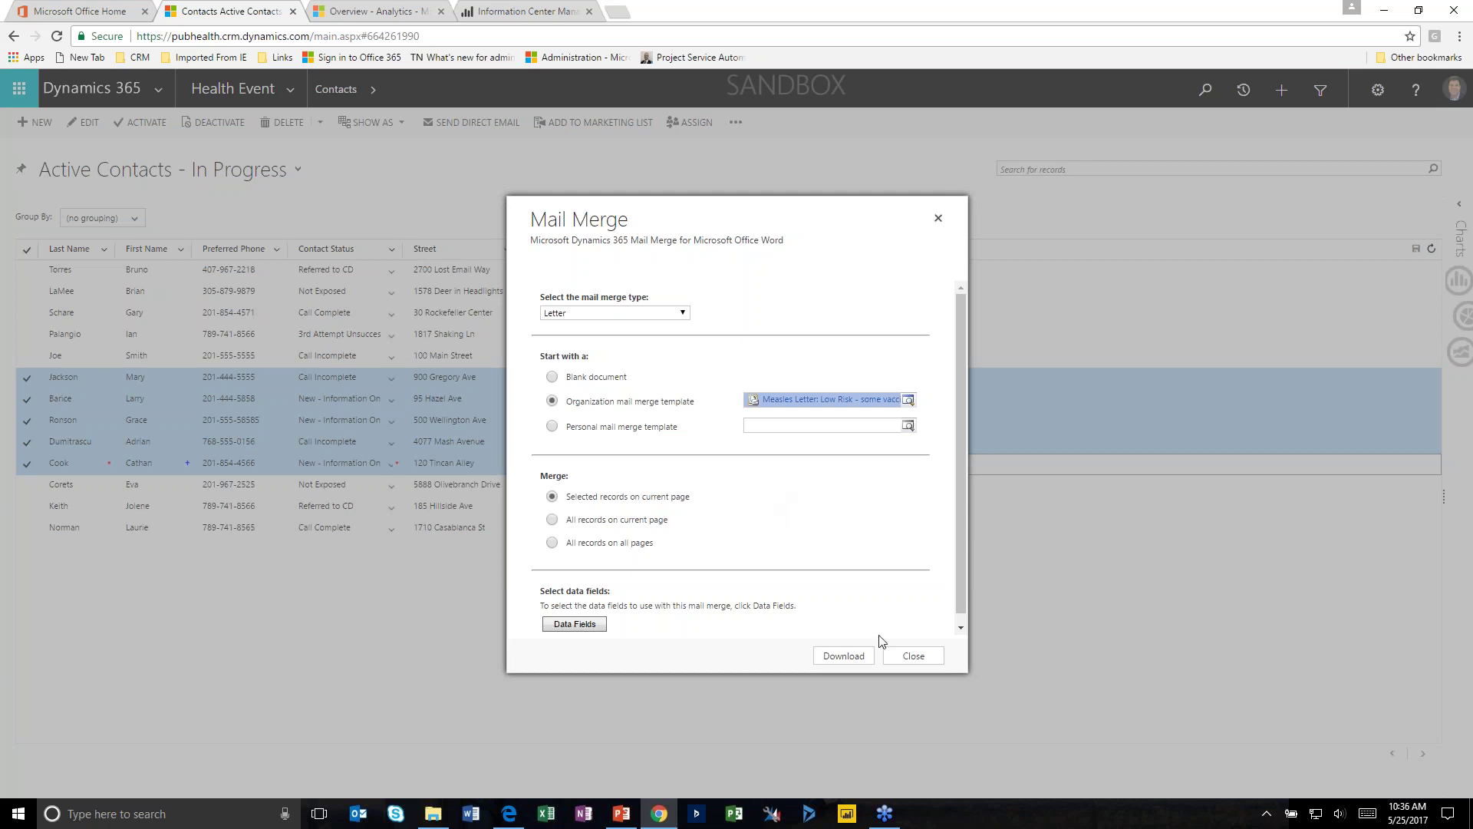
pyautogui.click(908, 659)
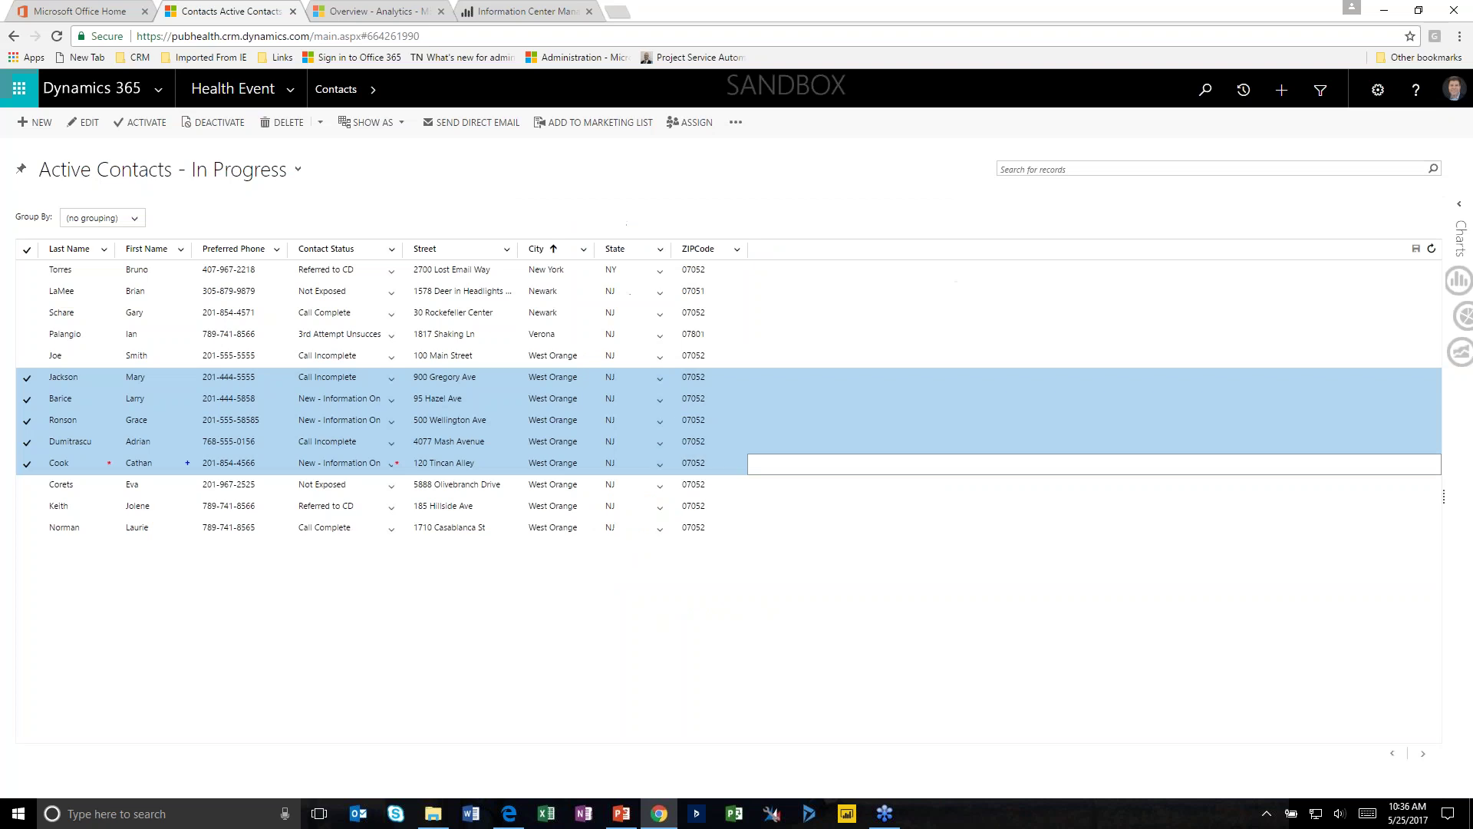
# Open the West Orange contact marked Not Exposed and generate a Word document from the Measles - Notification template
pyautogui.click(175, 484)
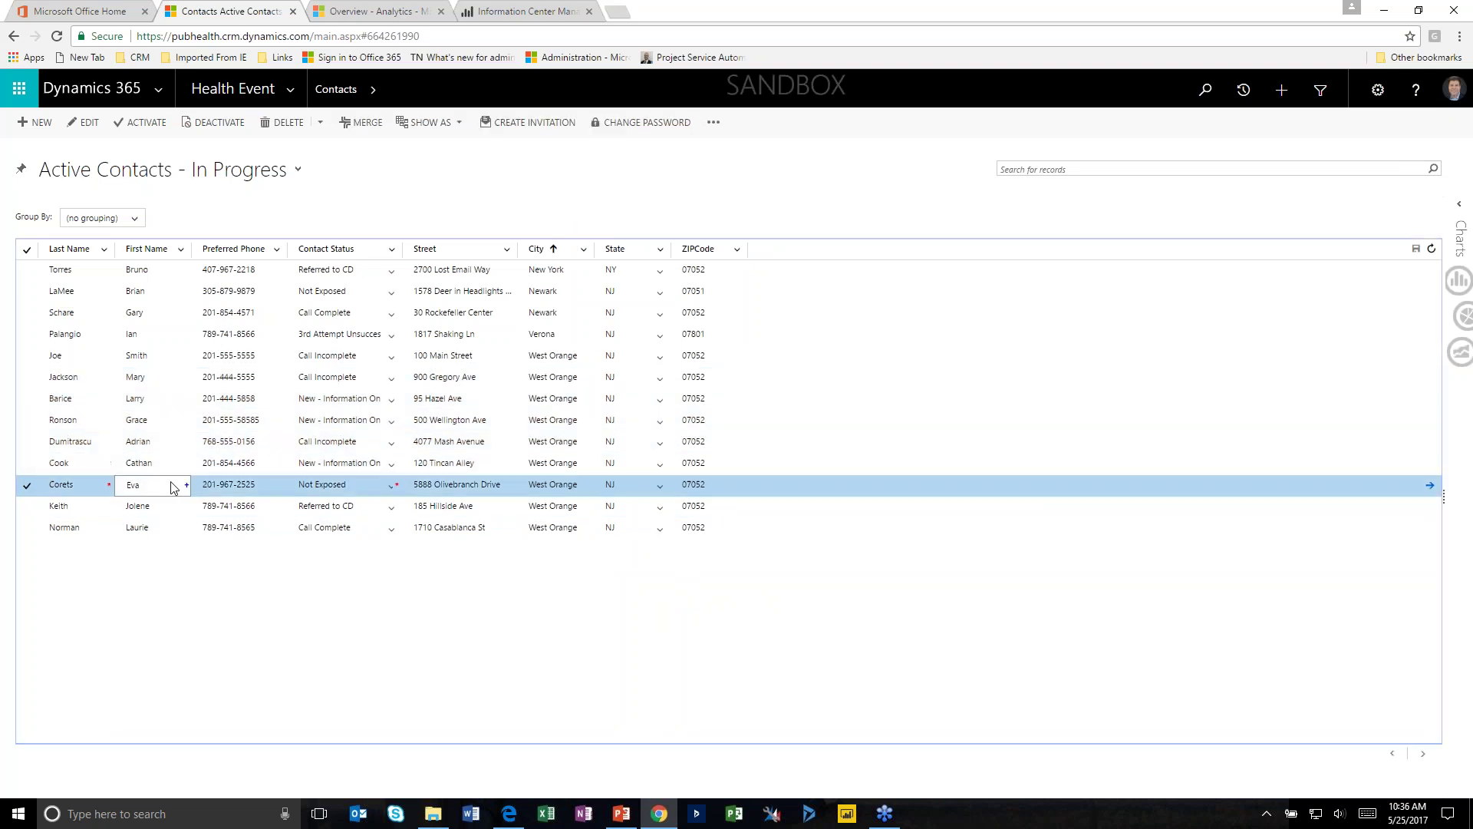
pyautogui.click(1431, 486)
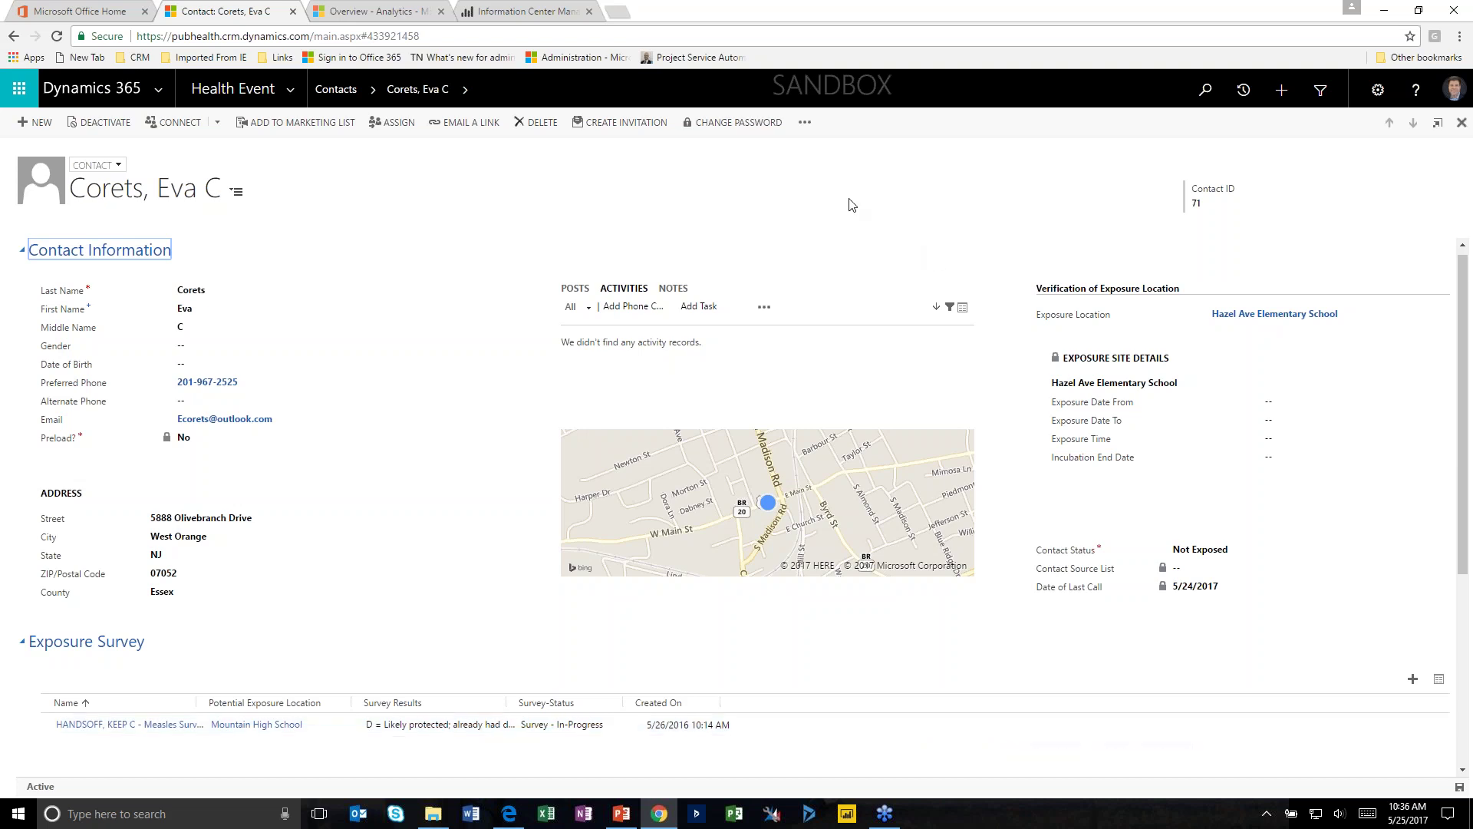
pyautogui.click(811, 124)
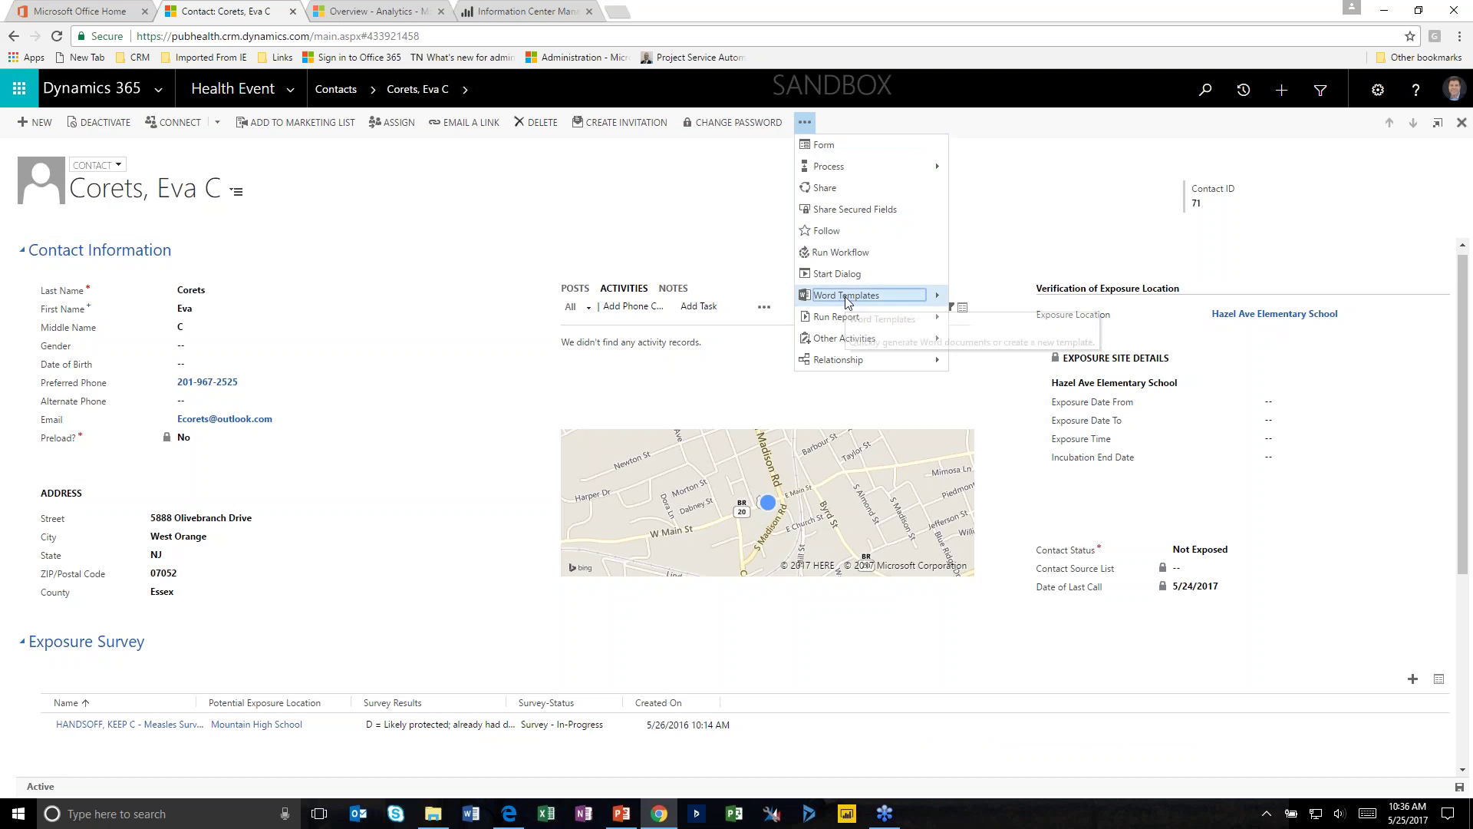
pyautogui.moveTo(887, 295)
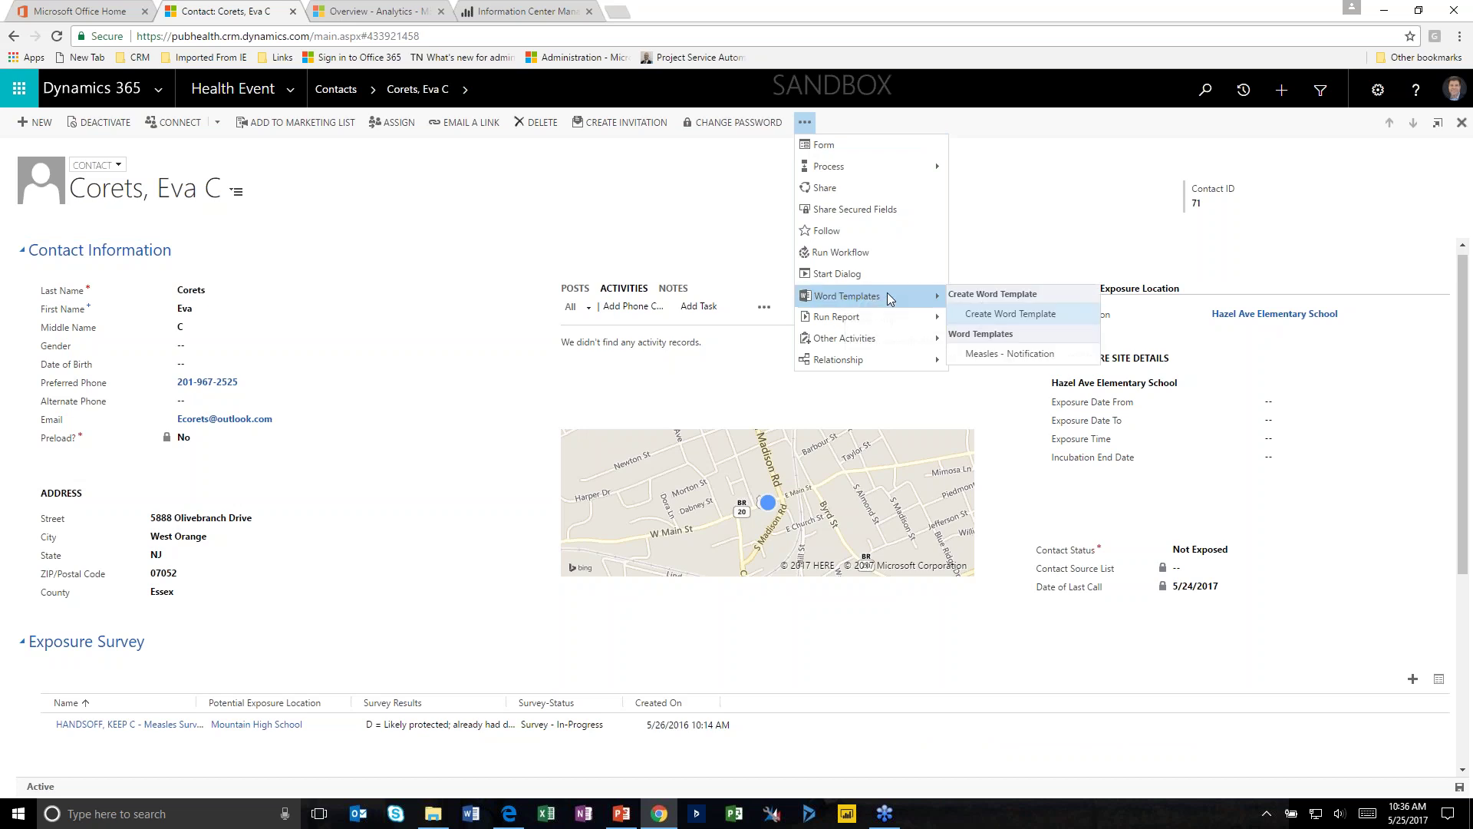
pyautogui.click(1020, 354)
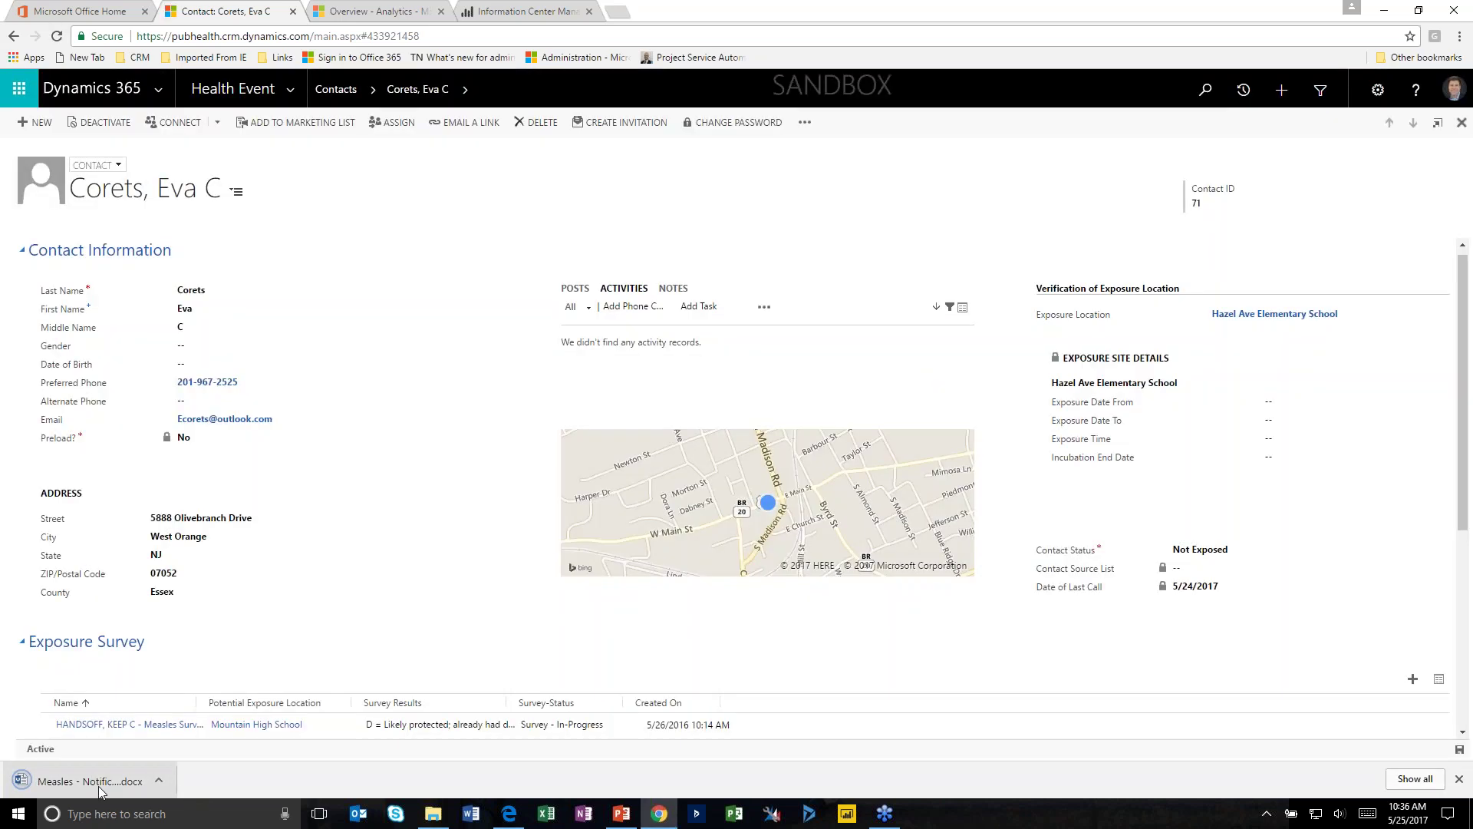
# Open the generated Measles - Notification letter in Word with editing enabled, review its text, and close it
pyautogui.click(99, 786)
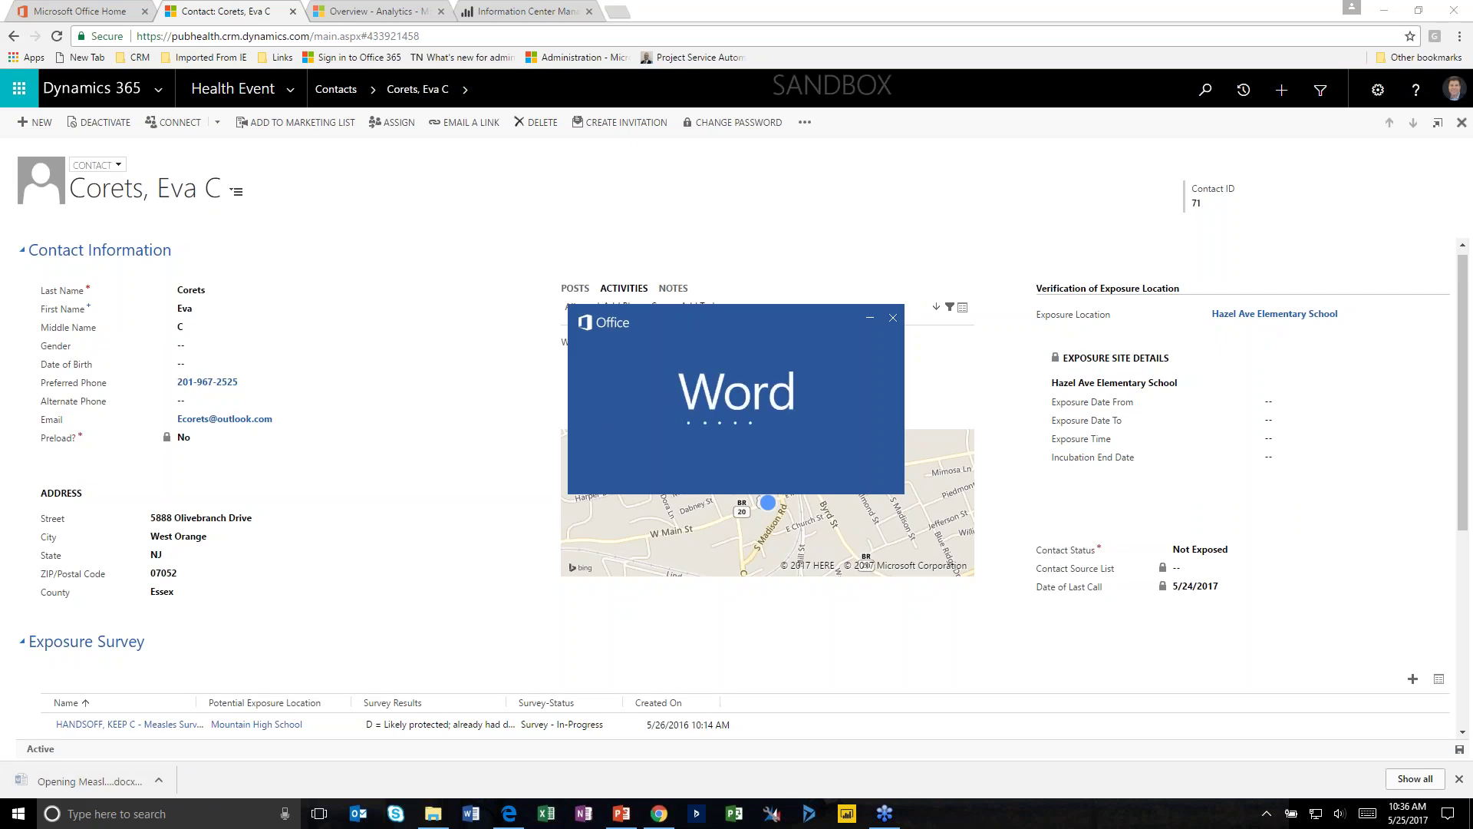
pyautogui.click(635, 40)
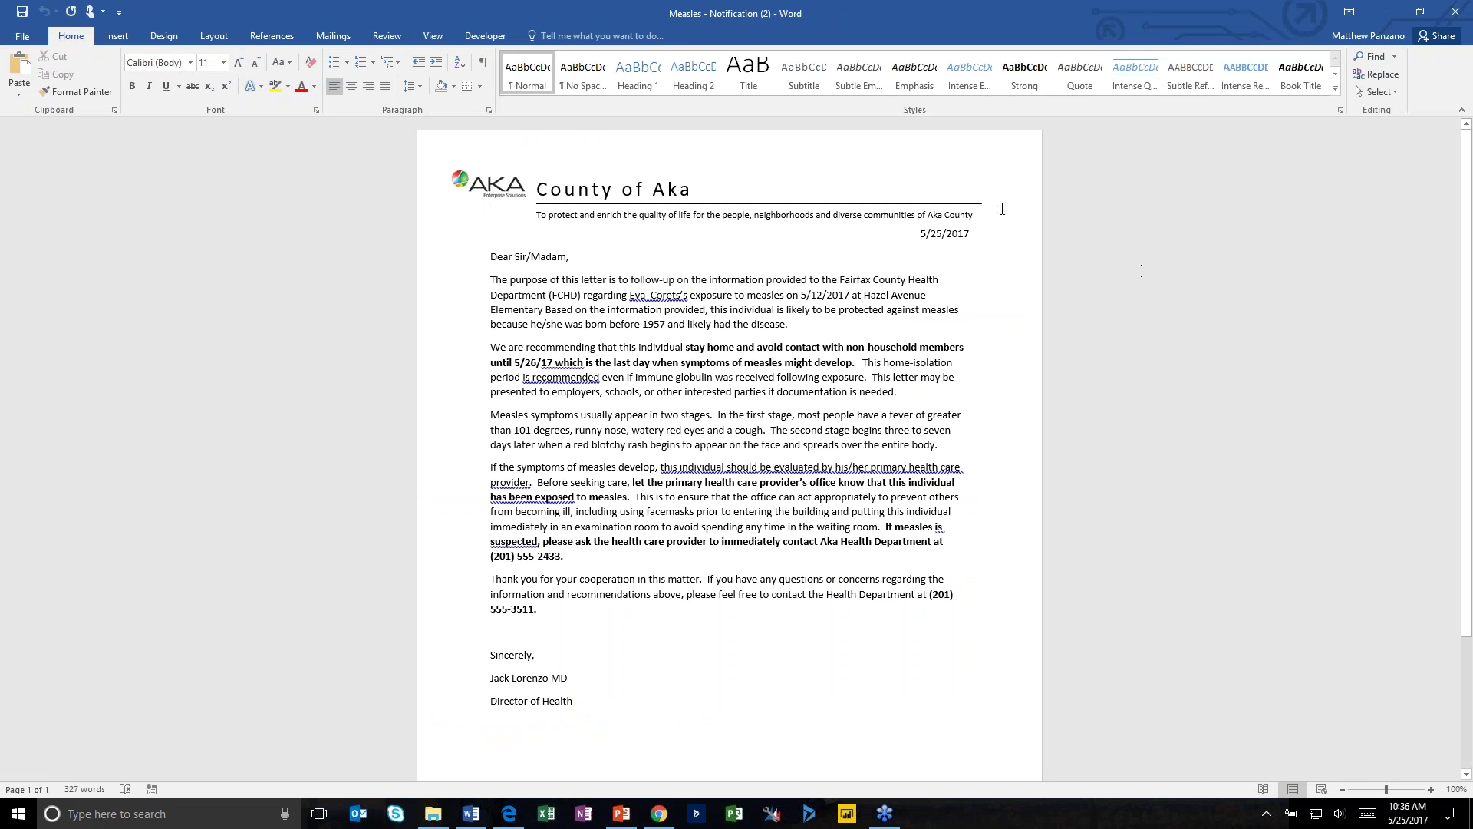
pyautogui.click(1456, 16)
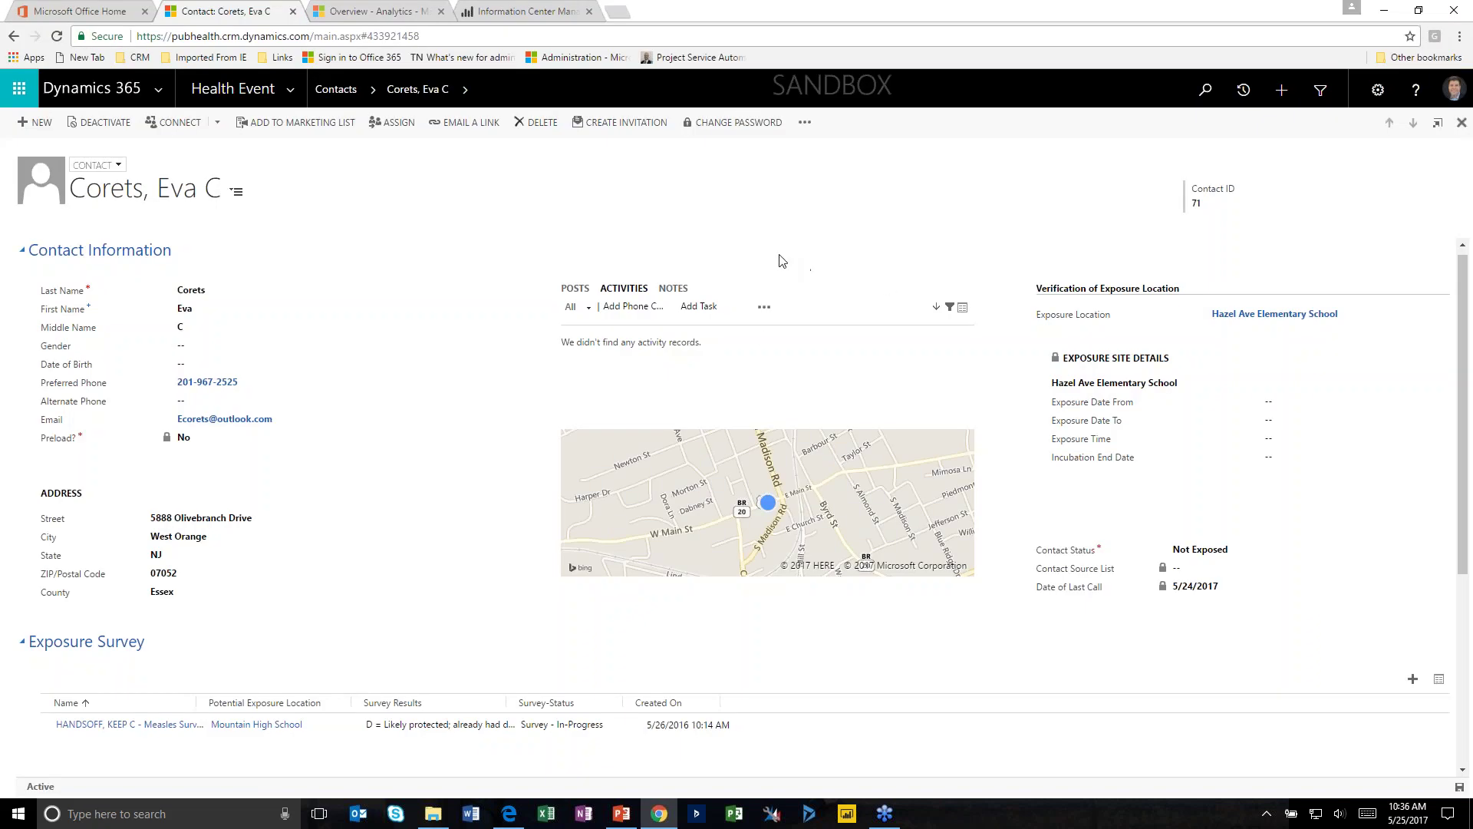
# Show the additional activity types on the contact and open the Phone Call list of the Health Event area
pyautogui.click(764, 306)
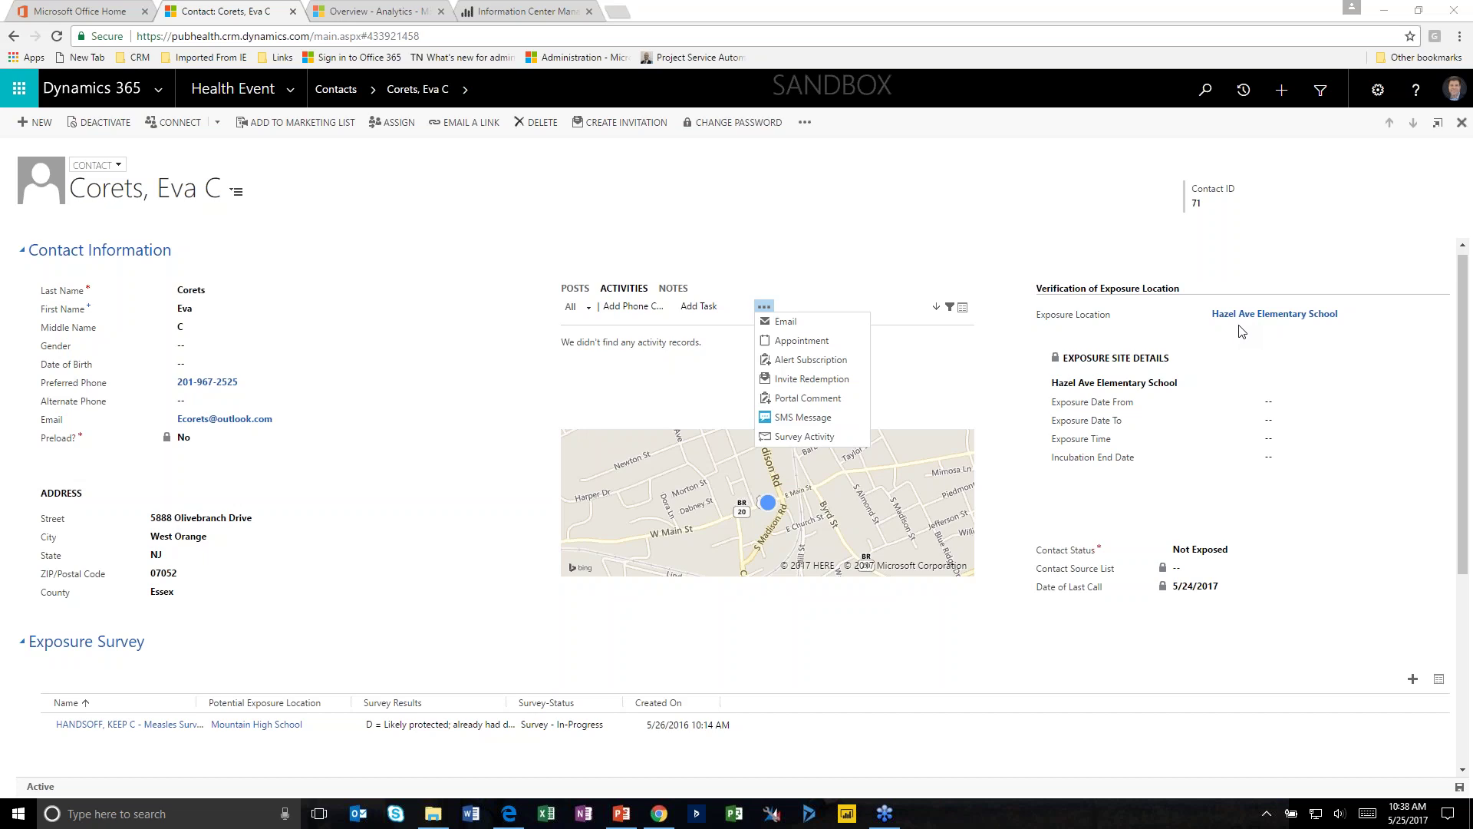
pyautogui.click(298, 90)
pyautogui.click(451, 232)
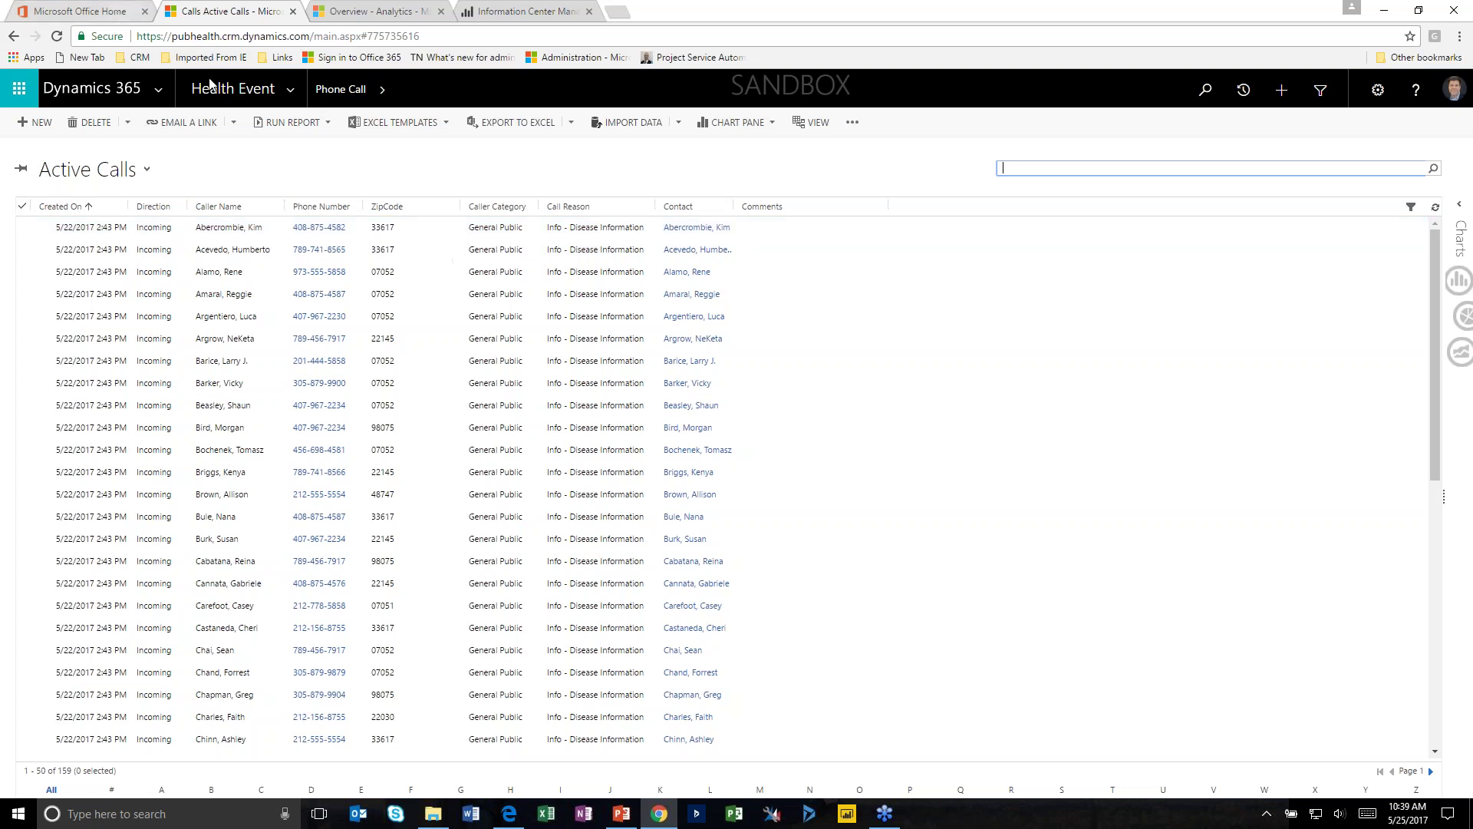
pyautogui.click(290, 89)
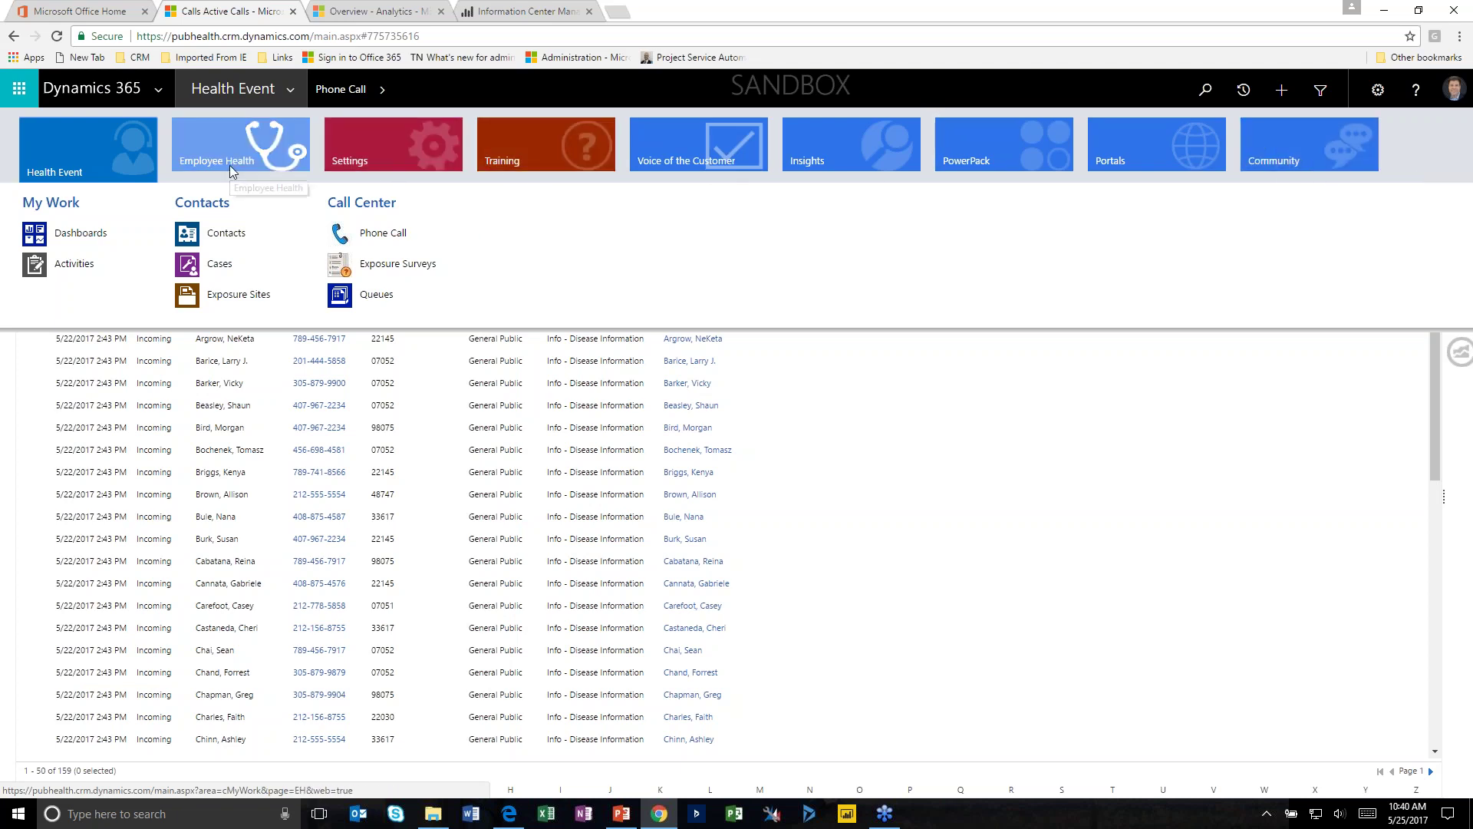
pyautogui.click(380, 233)
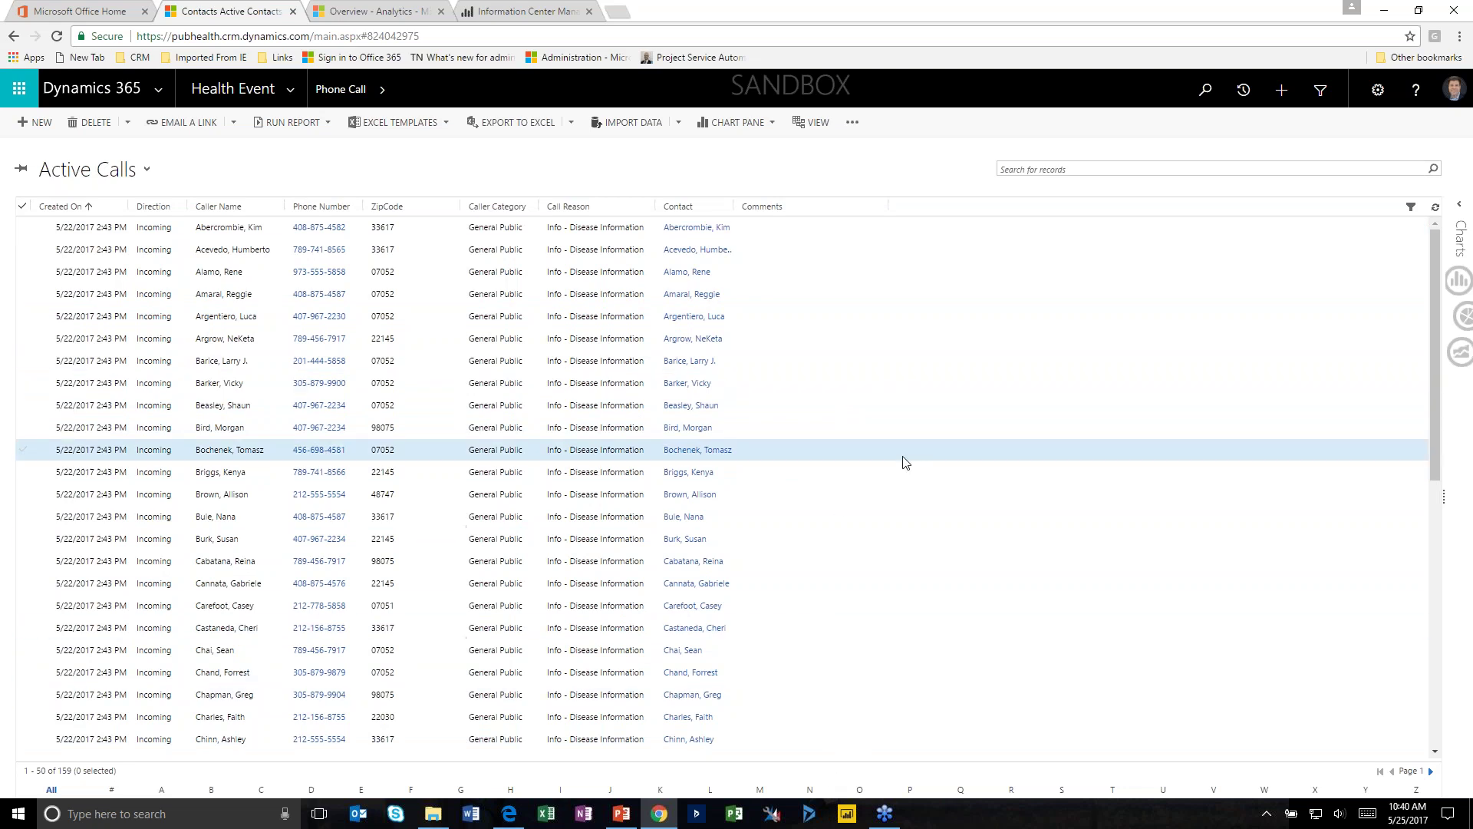
# Look through the Calls Remaining and Incomplete Calls views and return the list to Active Calls
pyautogui.click(146, 170)
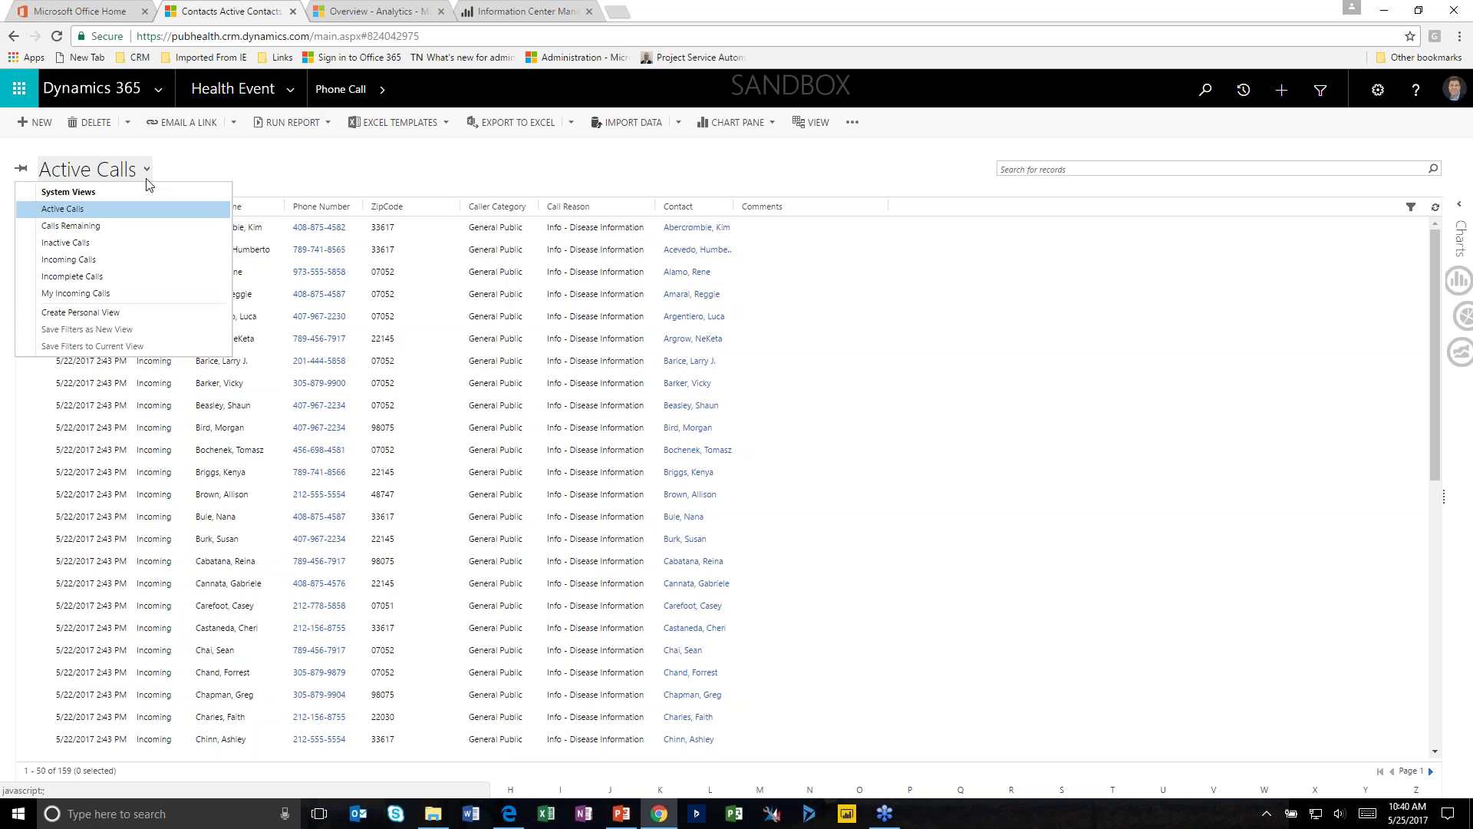
pyautogui.click(129, 226)
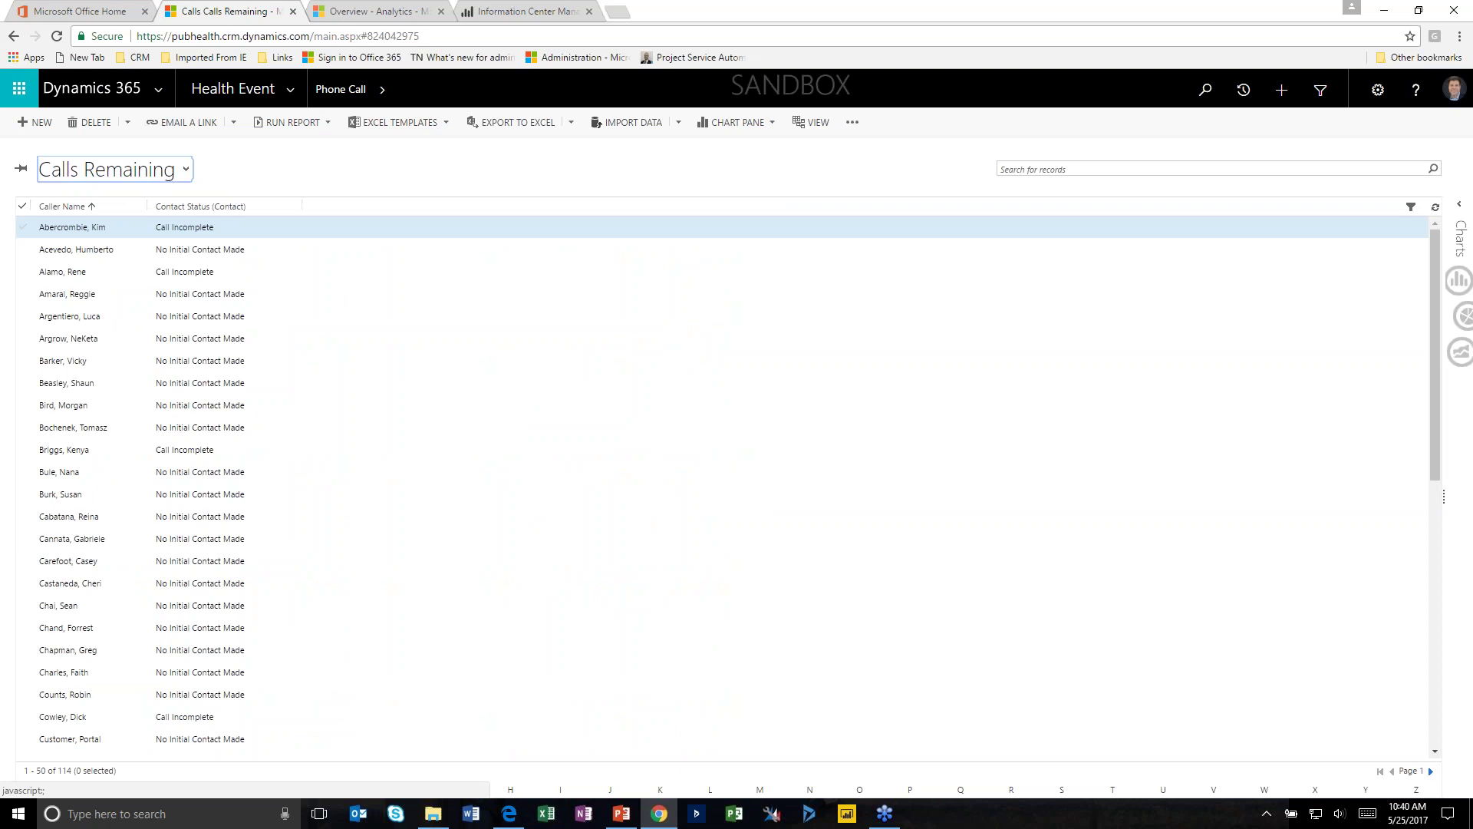
pyautogui.click(107, 170)
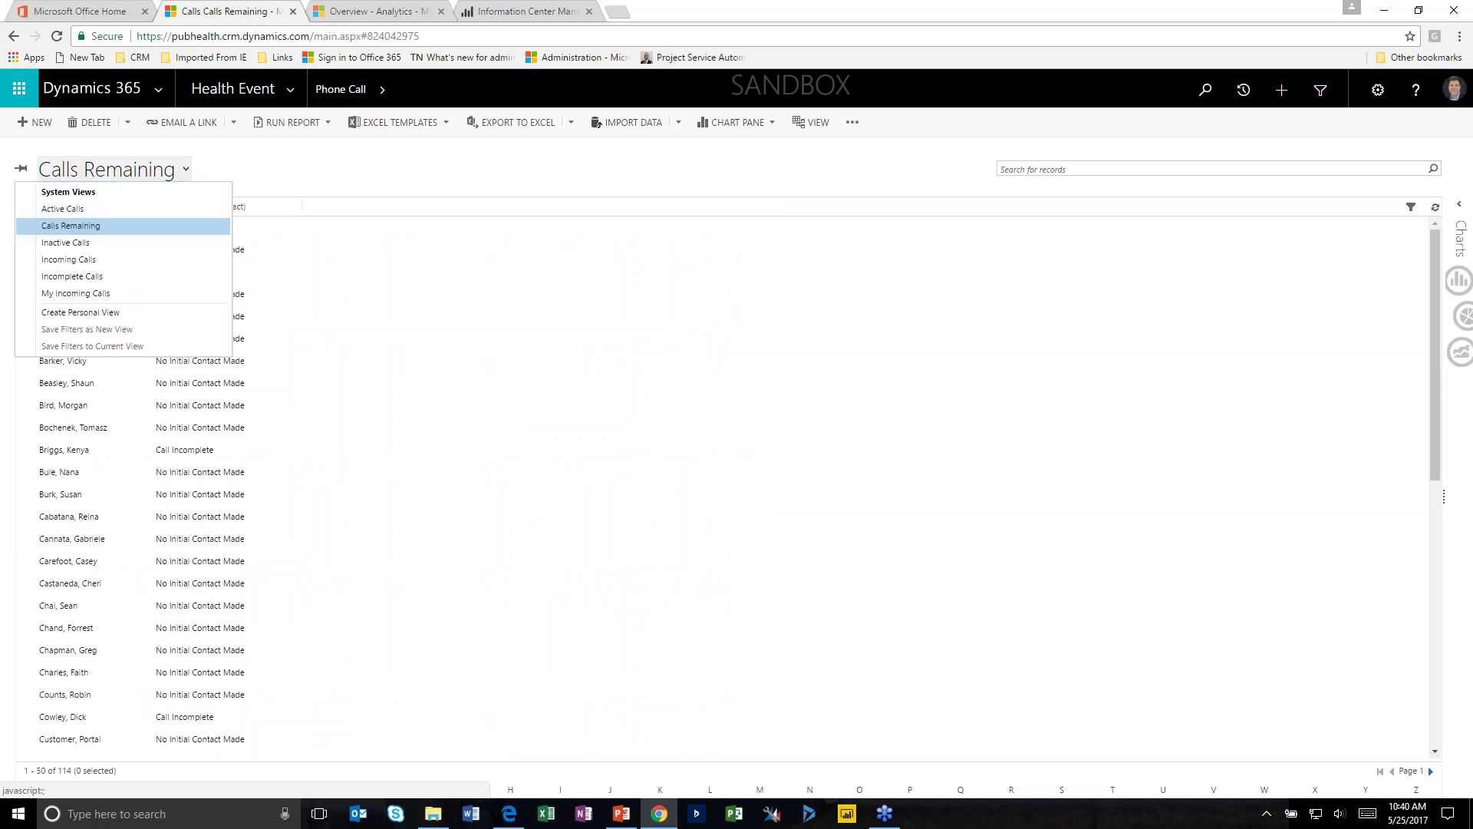
pyautogui.click(100, 277)
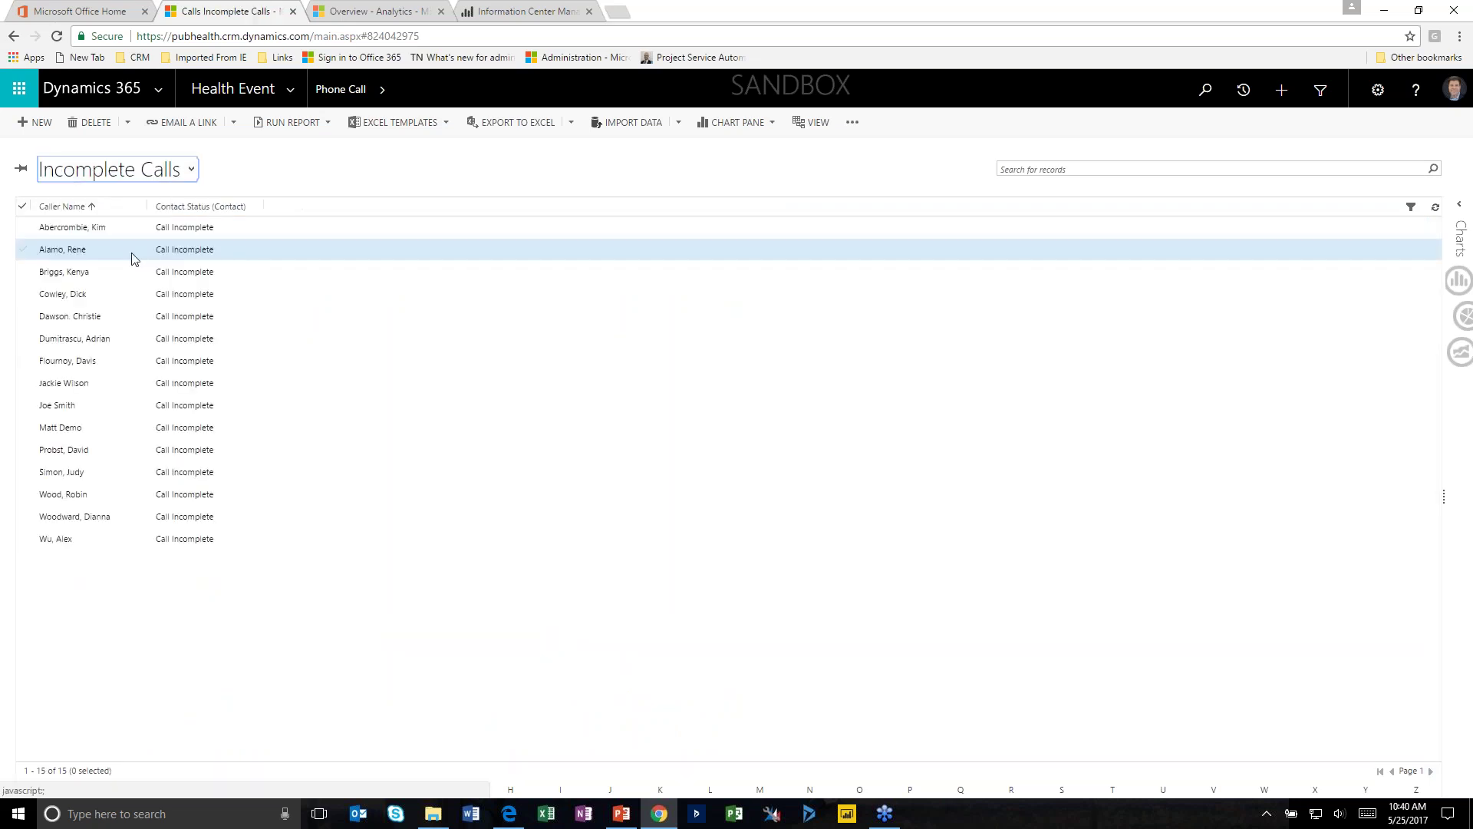
pyautogui.click(143, 177)
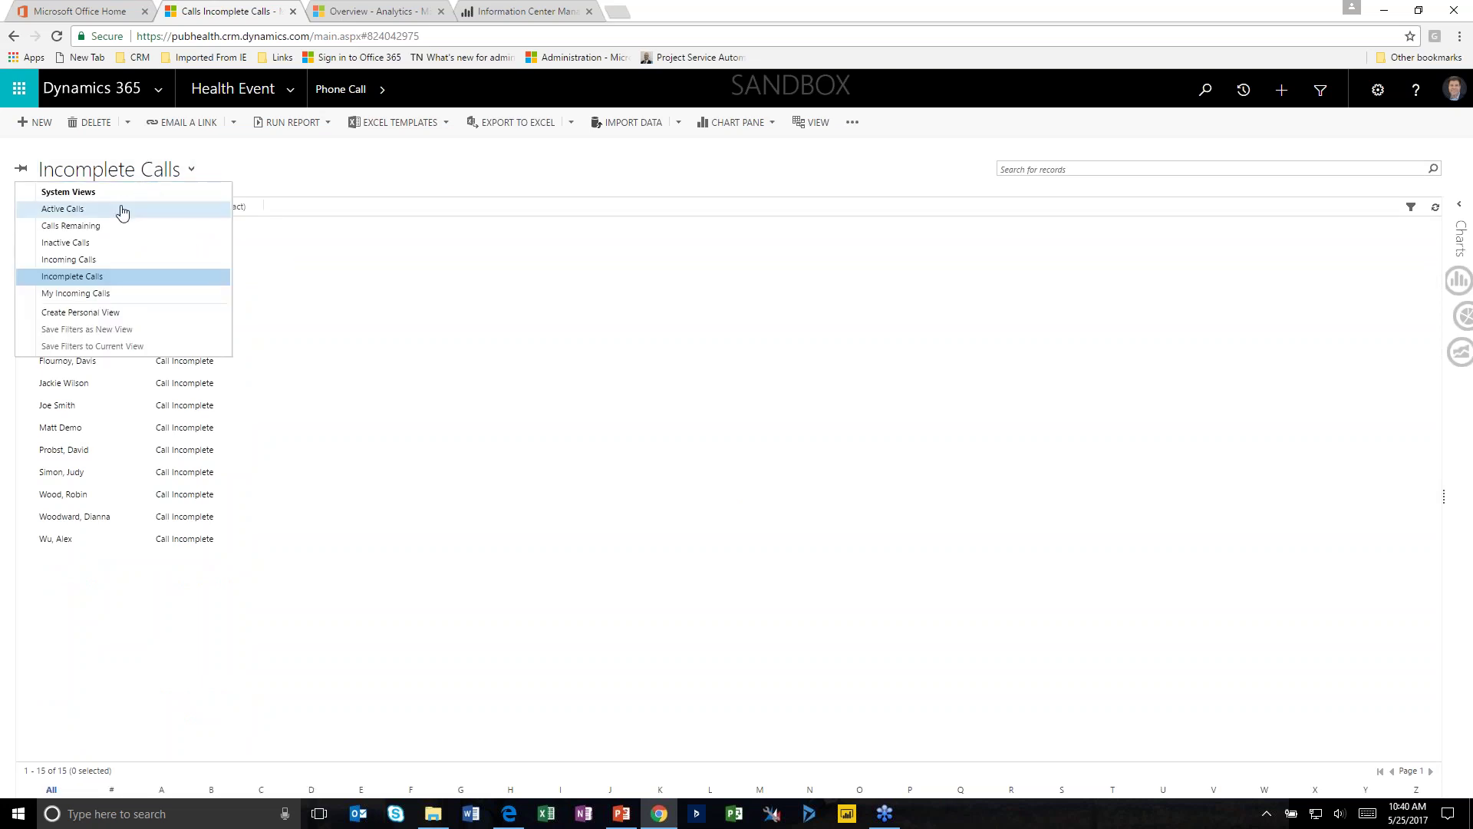
pyautogui.click(120, 207)
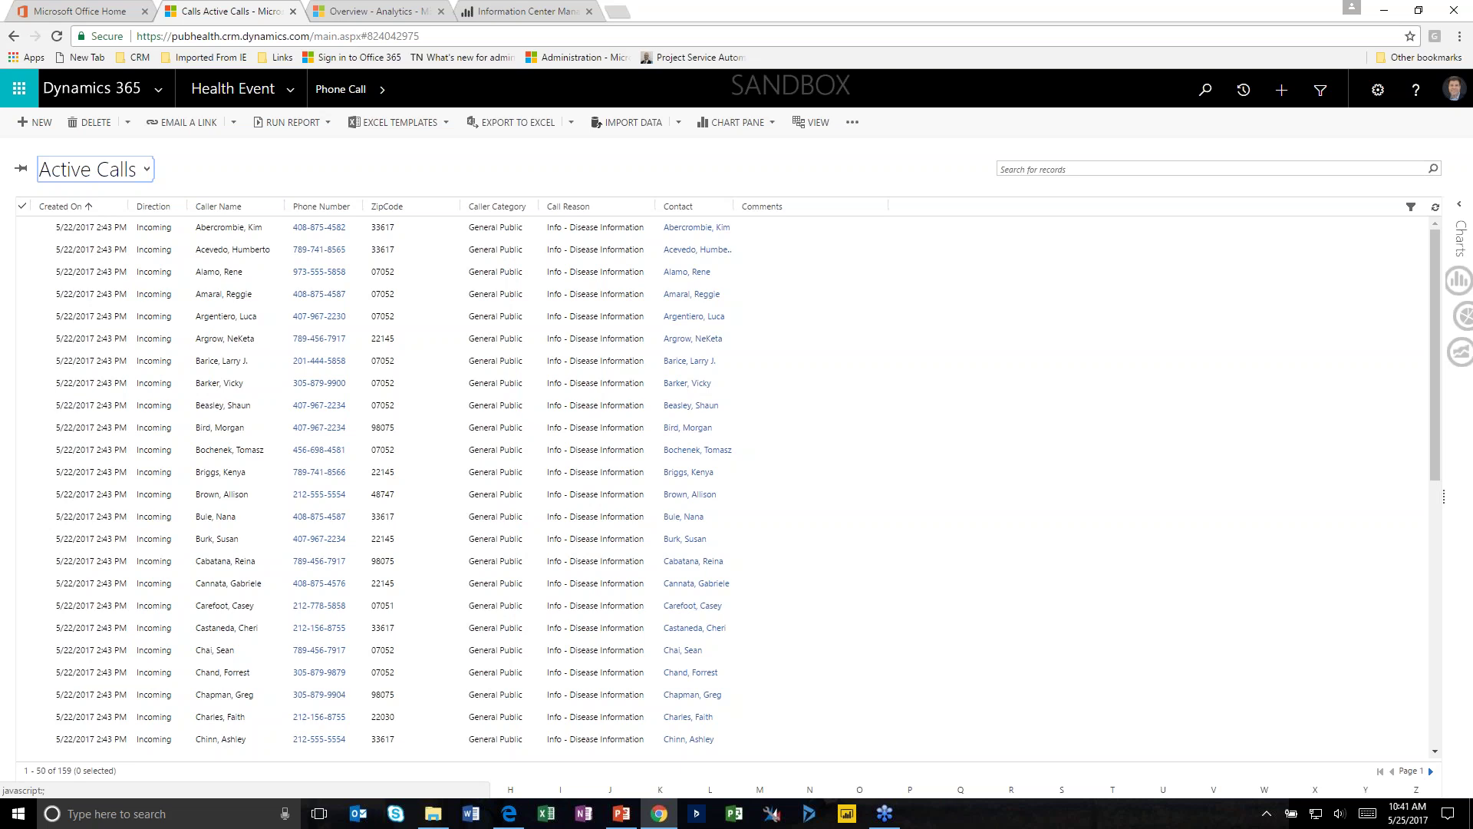
# Display the charts beside the Active Calls list and view Calls Remaining, Calls Remaining - By Status and Calls Remaining - Total
pyautogui.click(1457, 260)
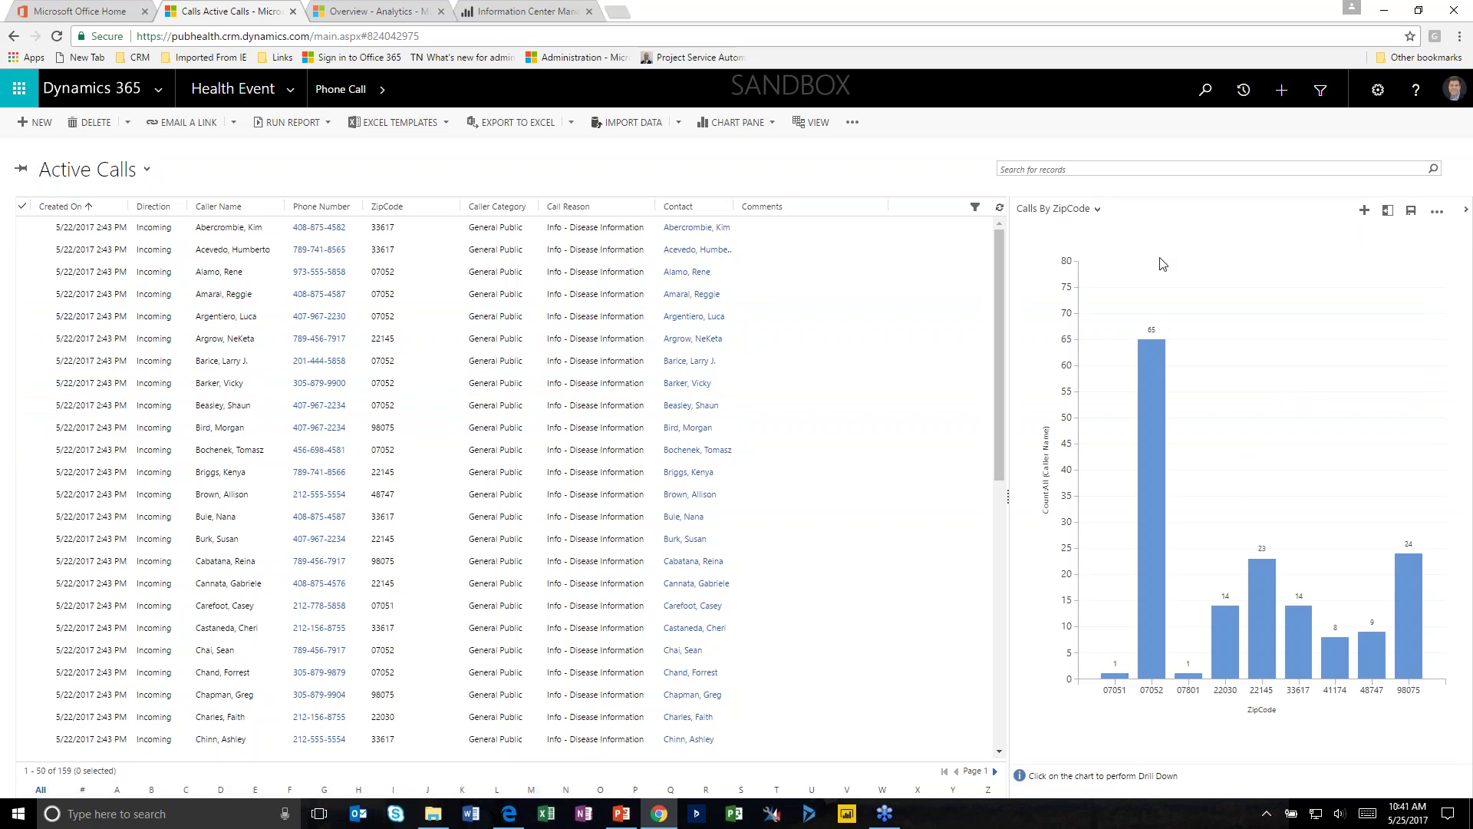
pyautogui.click(1099, 210)
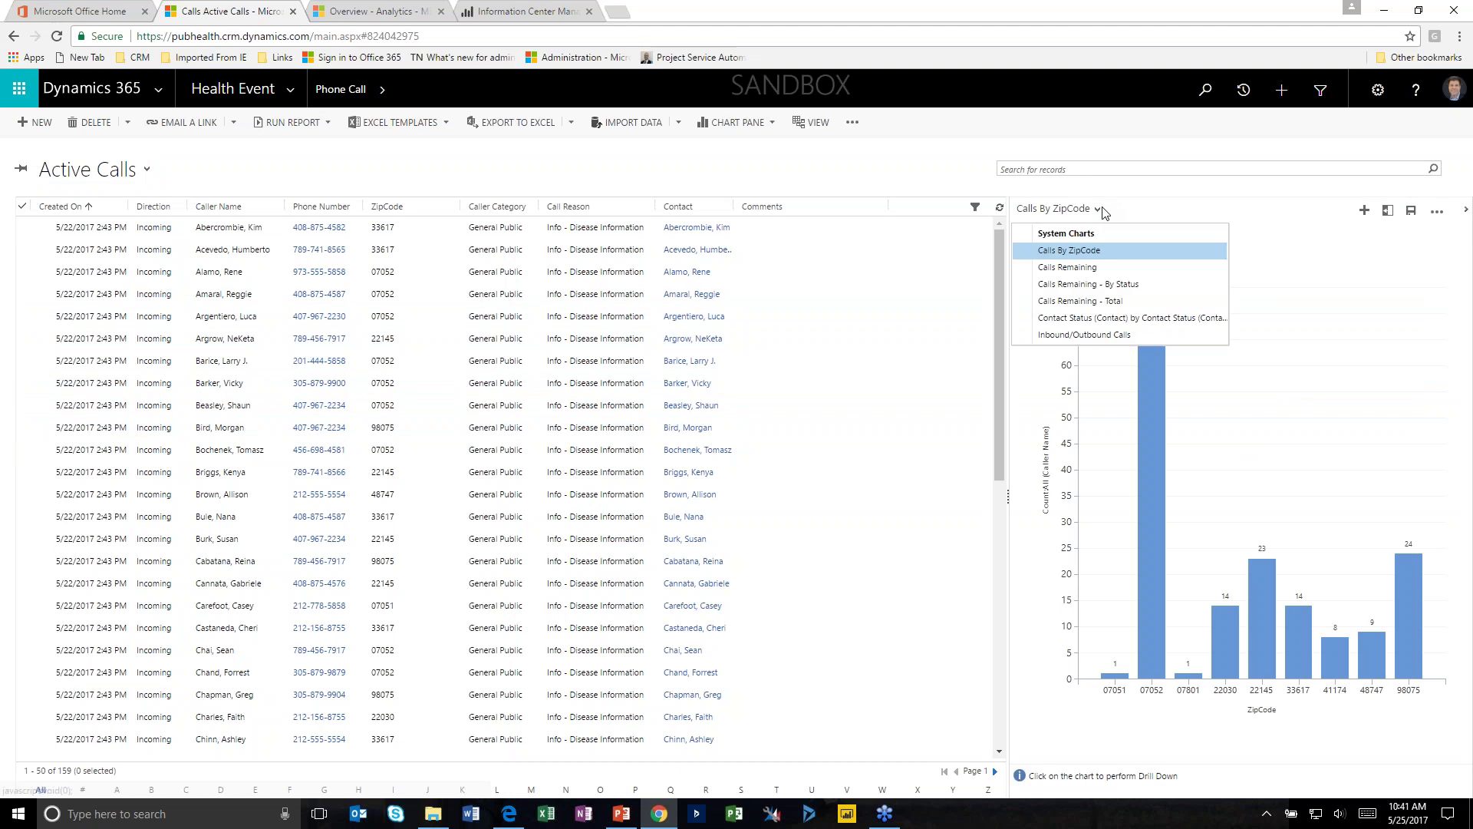
pyautogui.click(1084, 267)
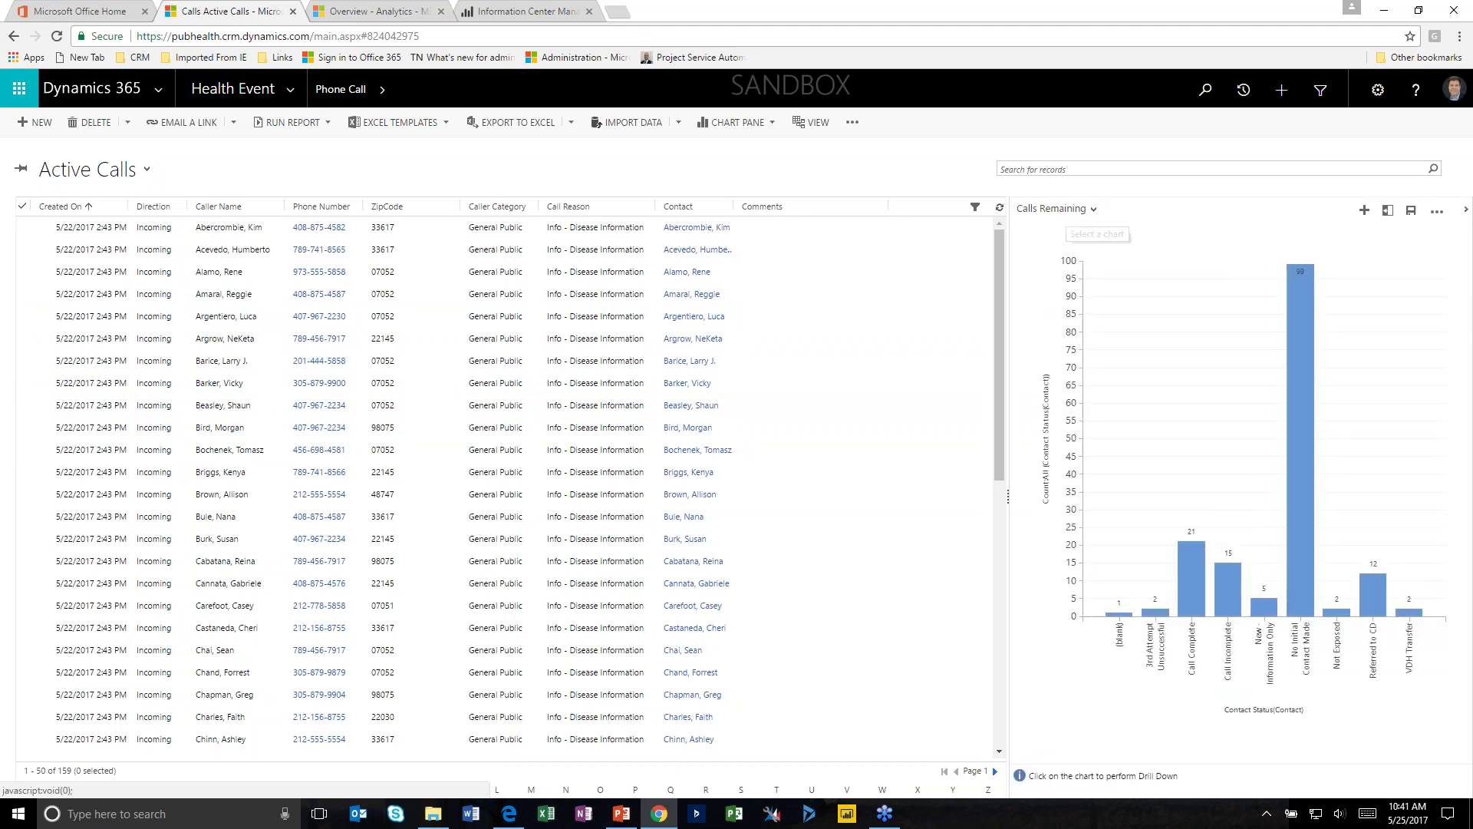
pyautogui.click(1066, 210)
pyautogui.click(1055, 285)
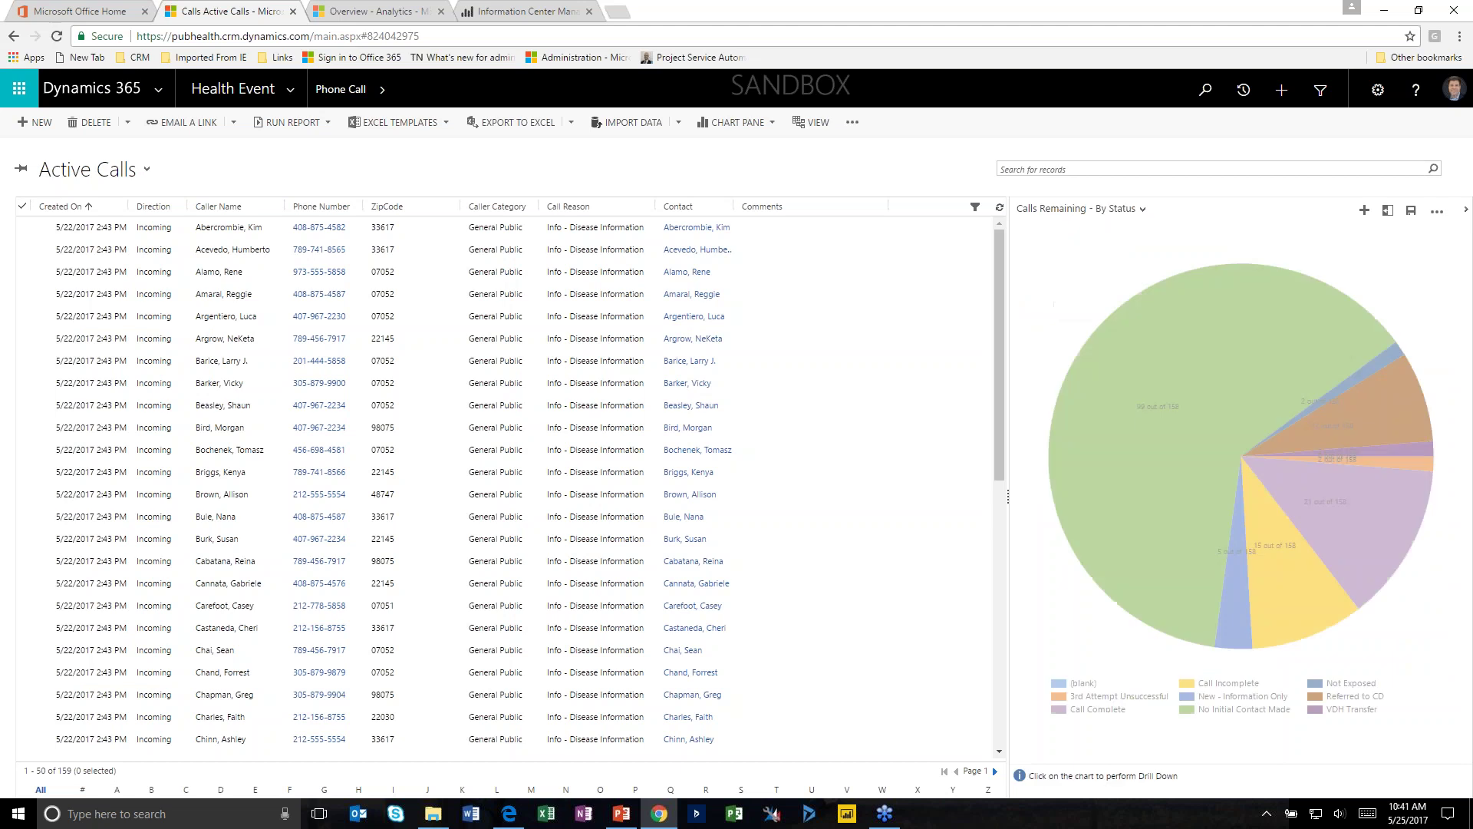
pyautogui.click(1082, 211)
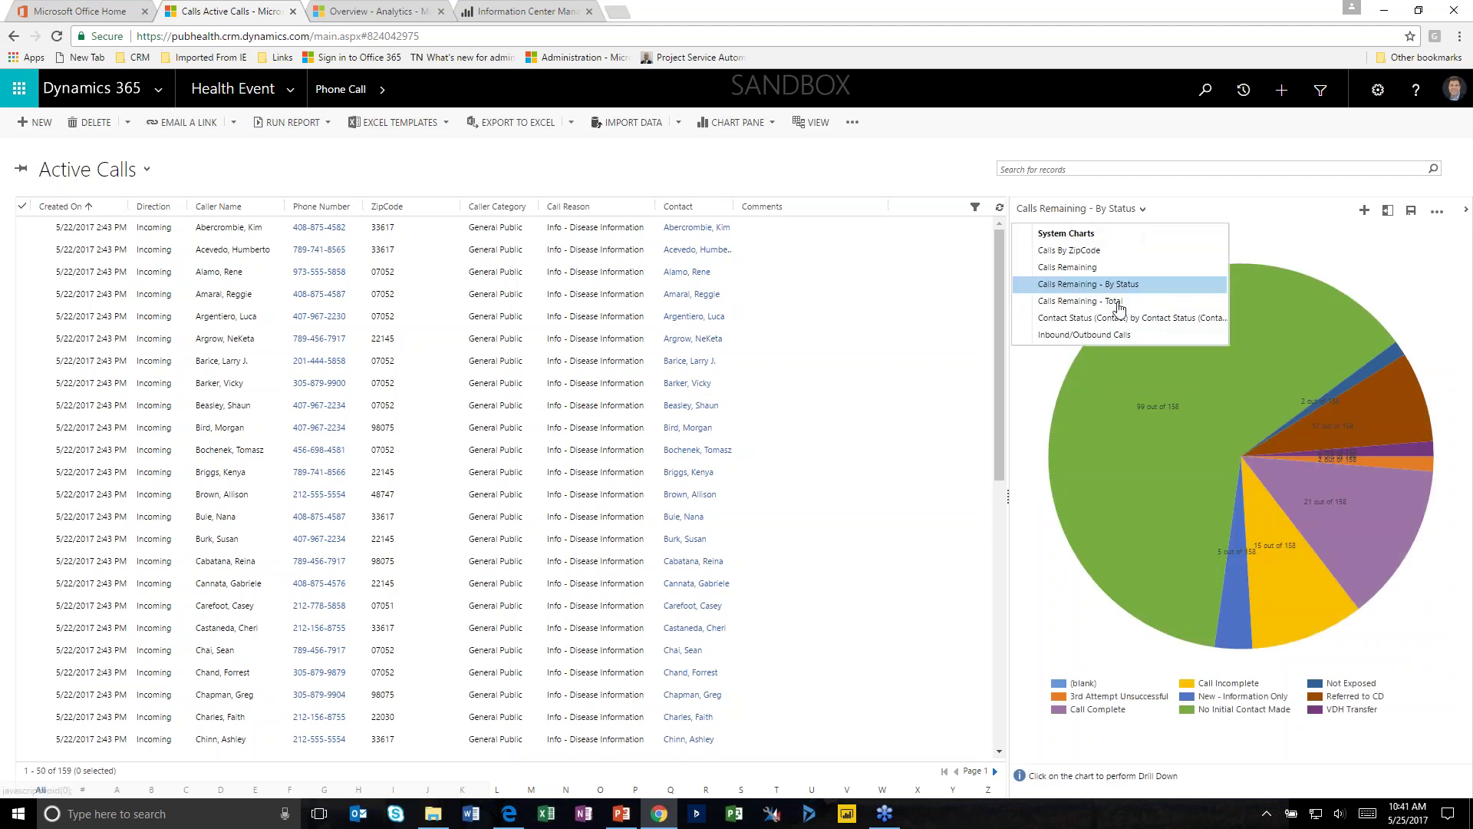
pyautogui.click(1089, 301)
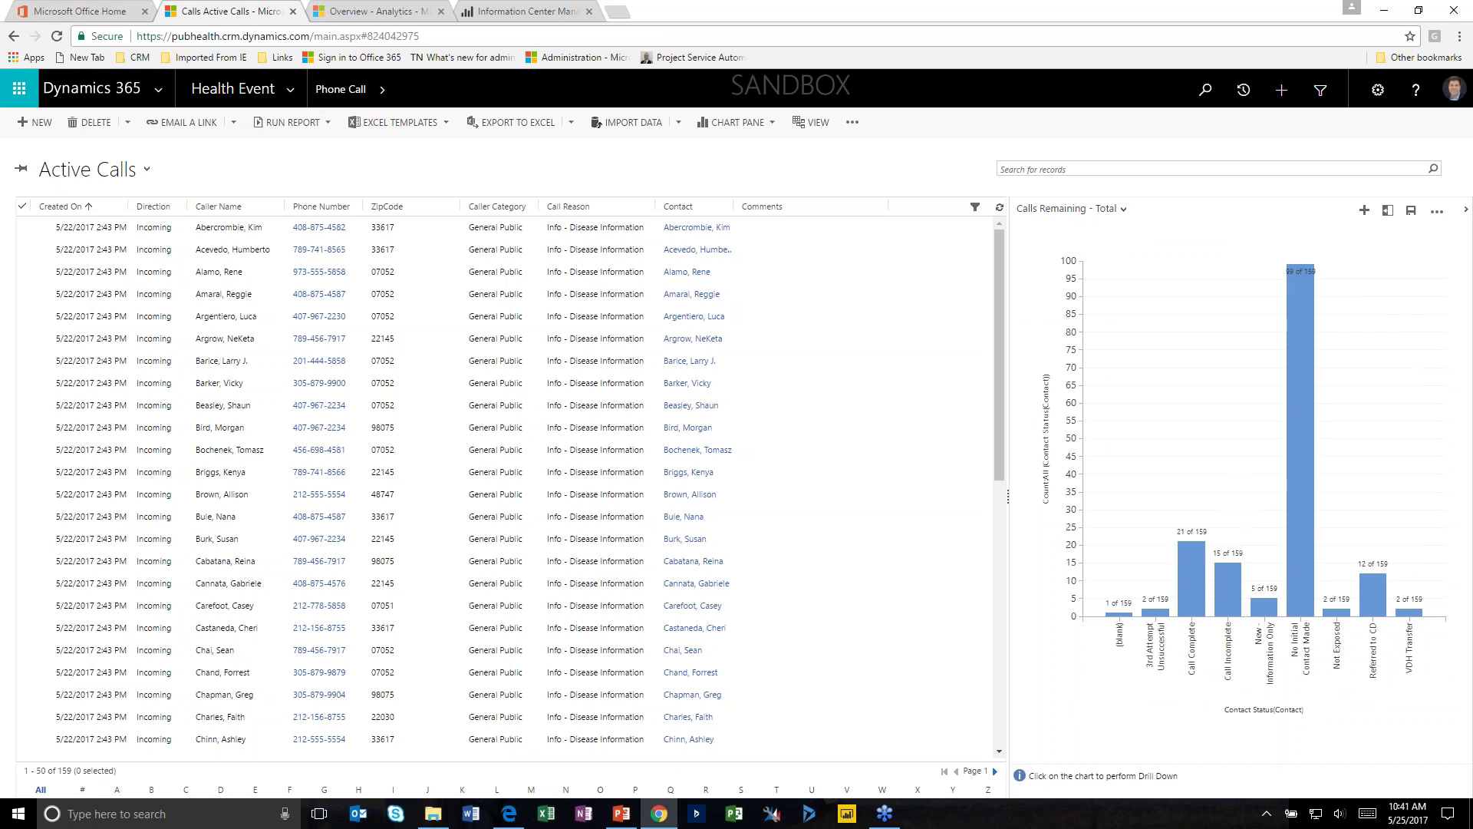
# Switch the chart to Calls By ZipCode and filter the call list to ZIP code 07052 from the chart
pyautogui.click(1106, 217)
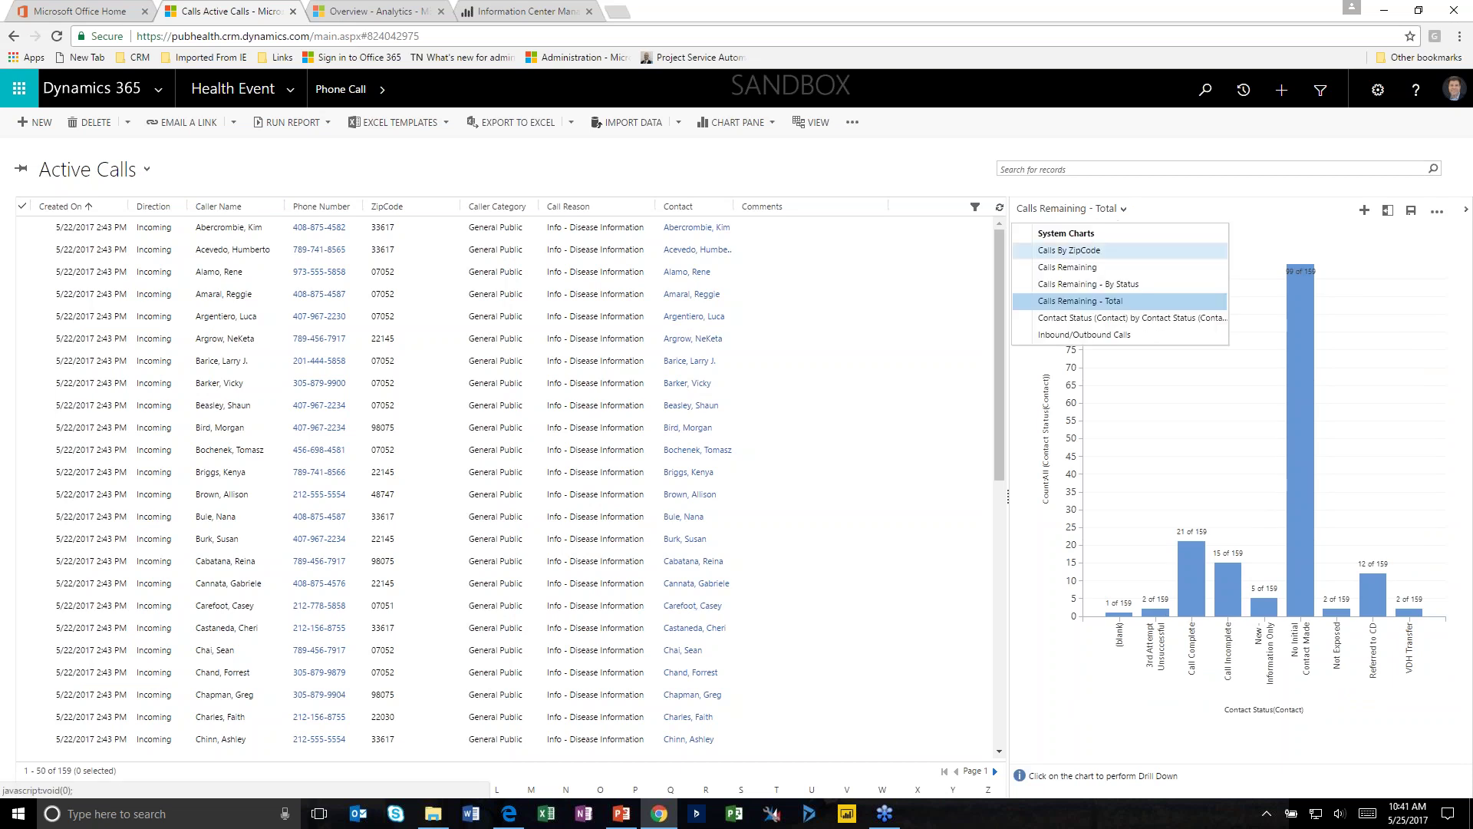
pyautogui.click(1113, 251)
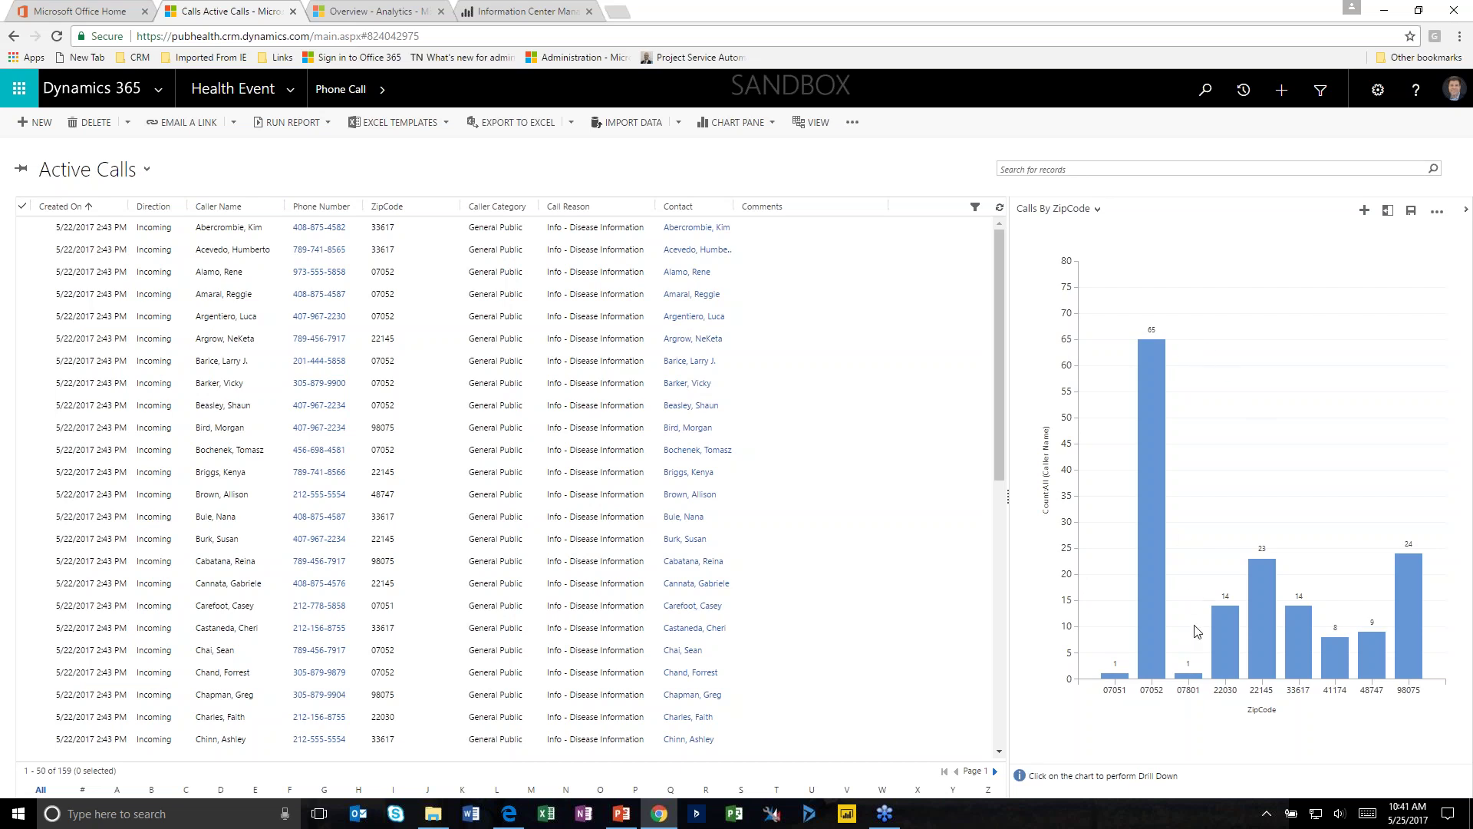
pyautogui.moveTo(1155, 632)
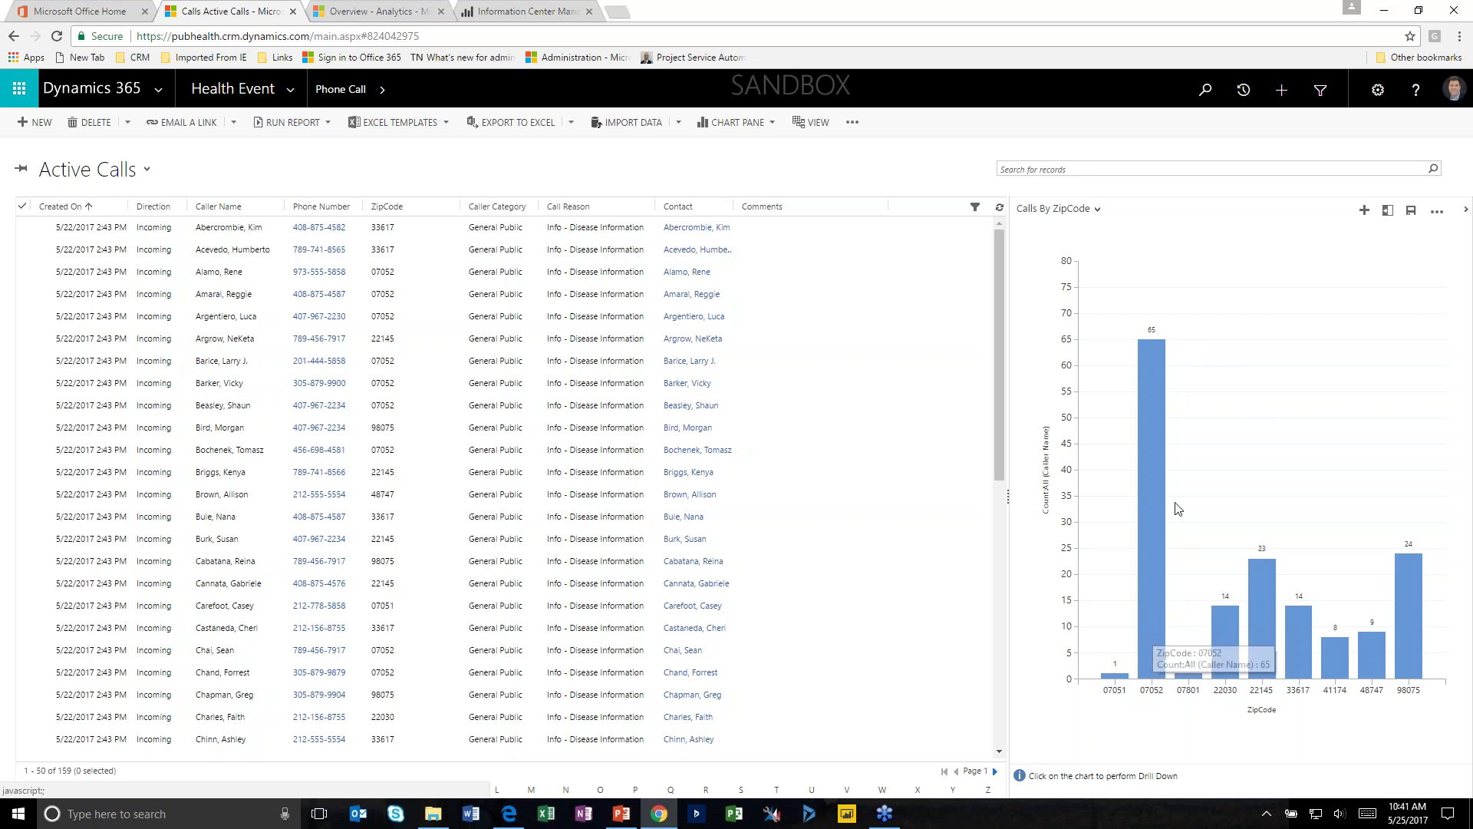
pyautogui.click(1149, 438)
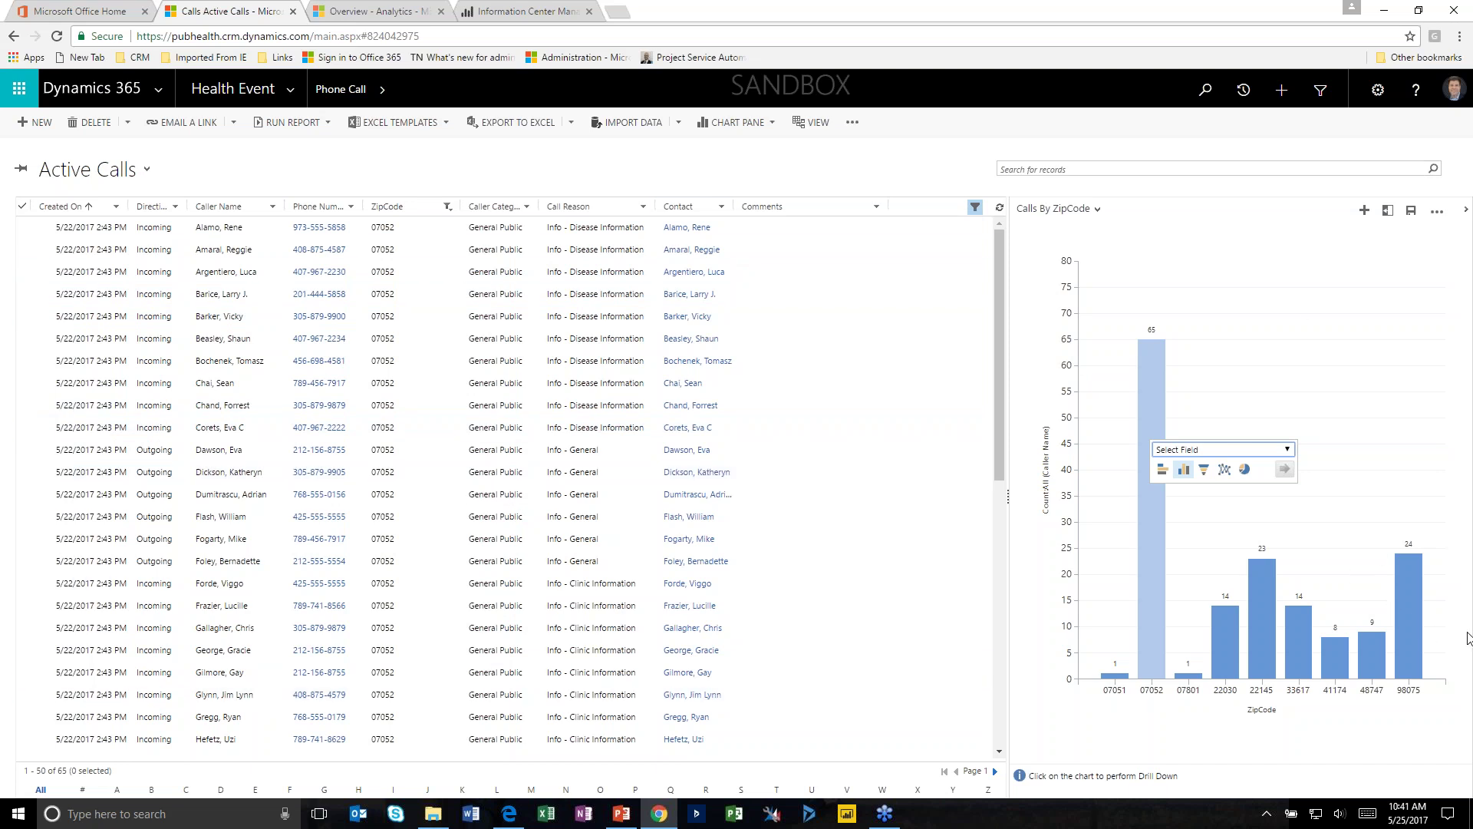
# Replace the current chart drill-down and filter the call list by ZIP code 48747 and by ZIP code 07801 from the chart
pyautogui.click(1375, 646)
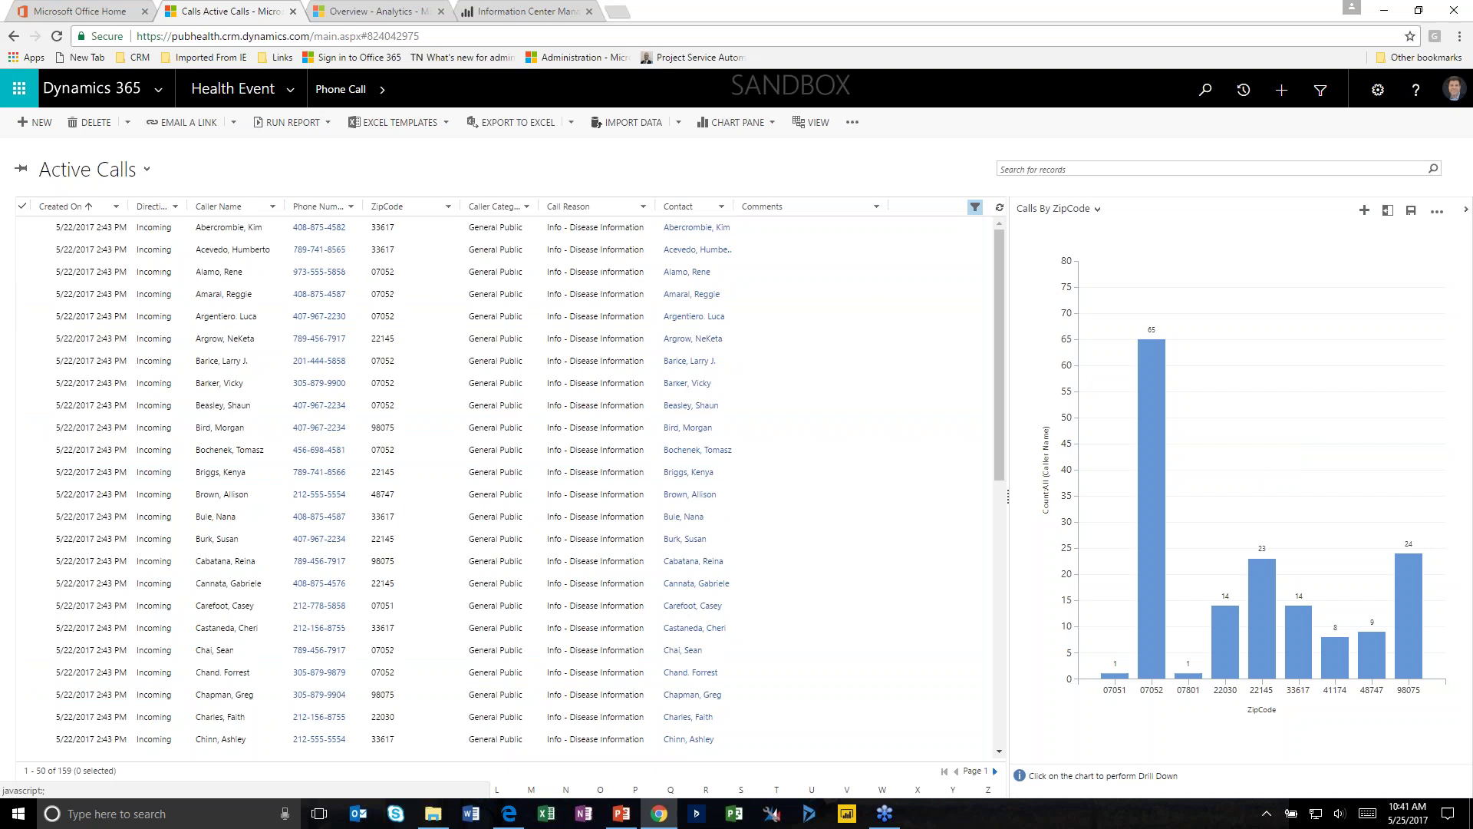
pyautogui.click(1372, 648)
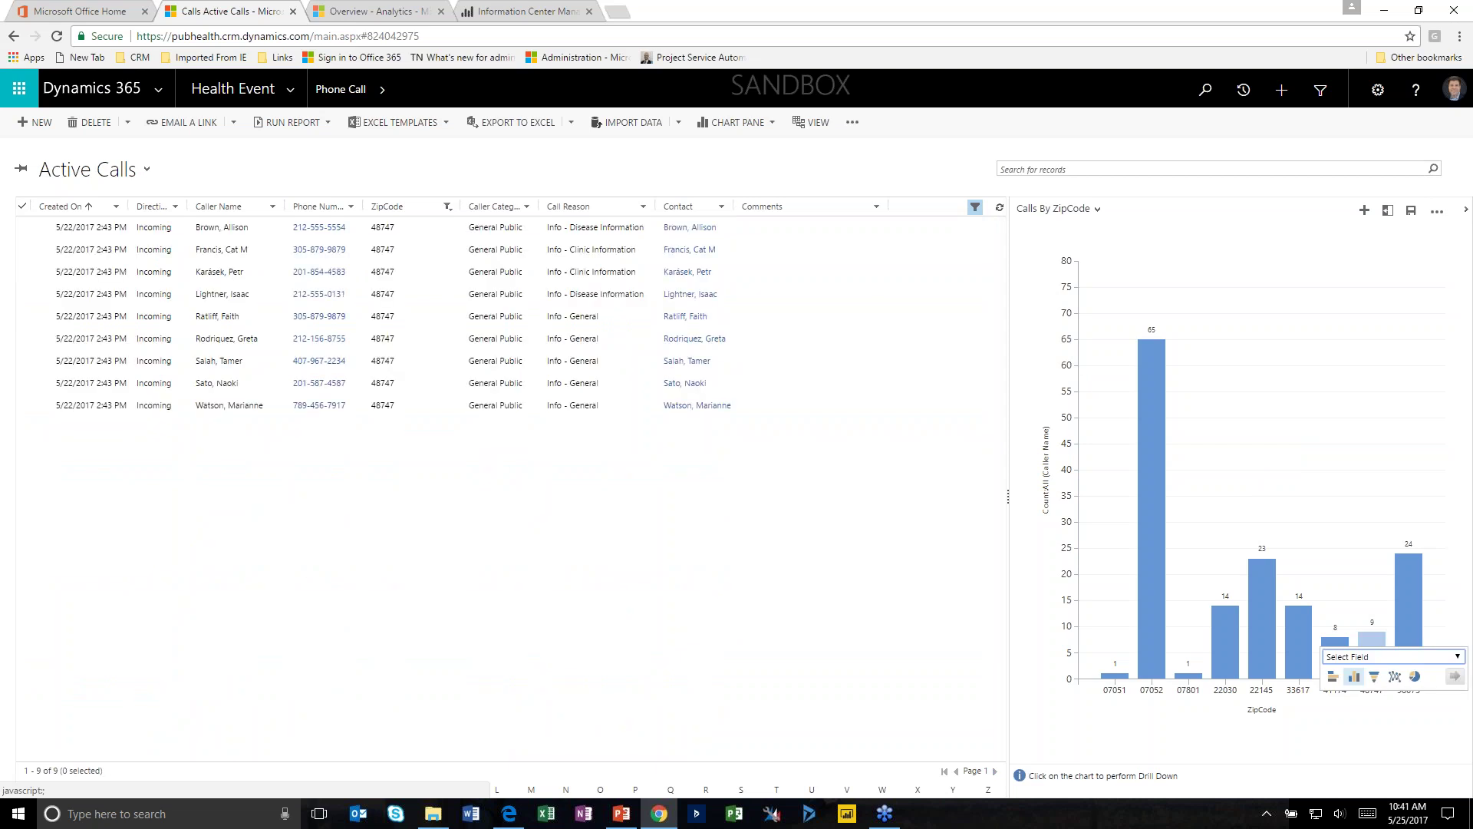
pyautogui.click(1197, 685)
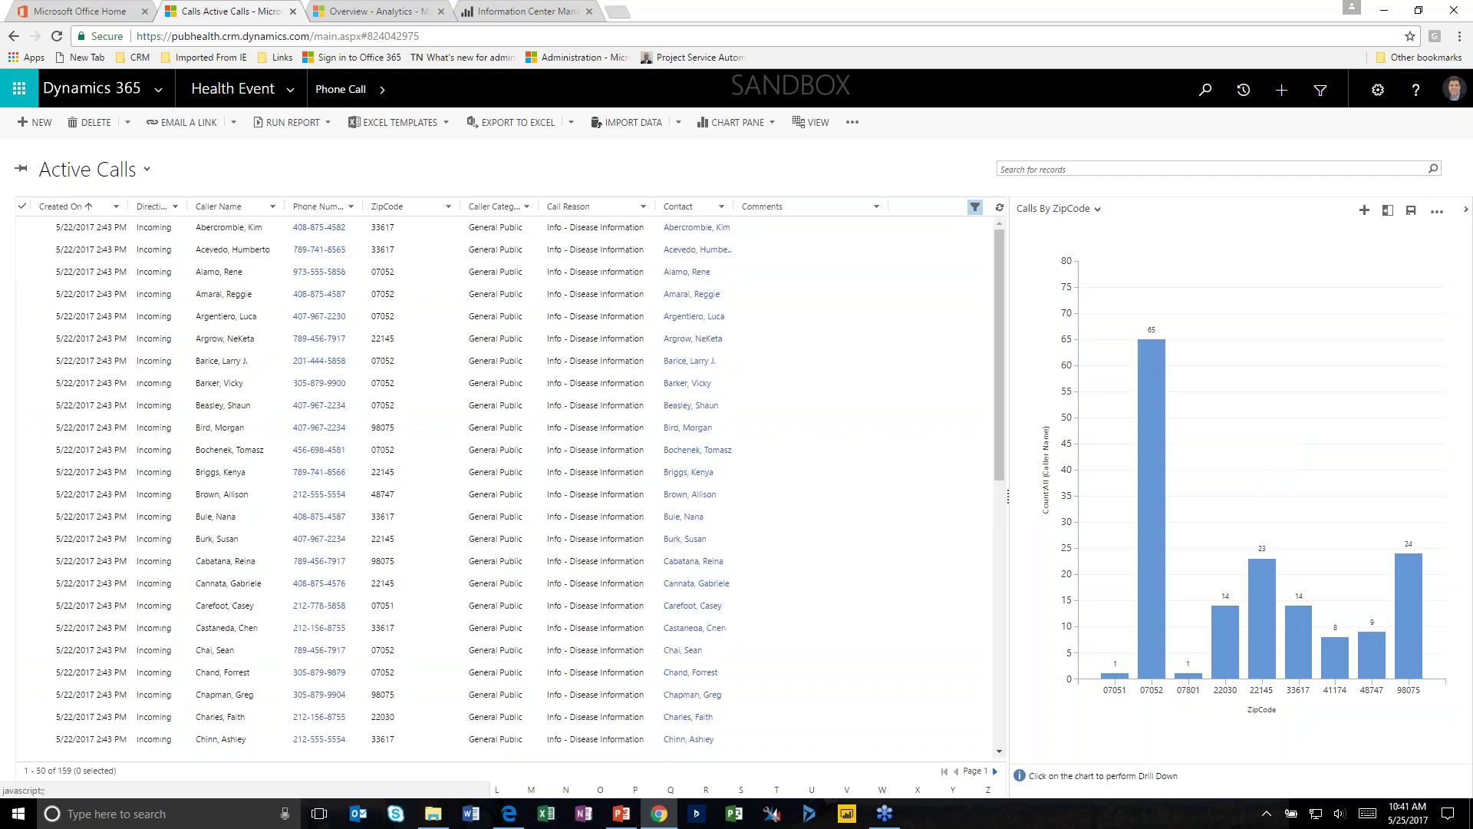
pyautogui.click(1188, 675)
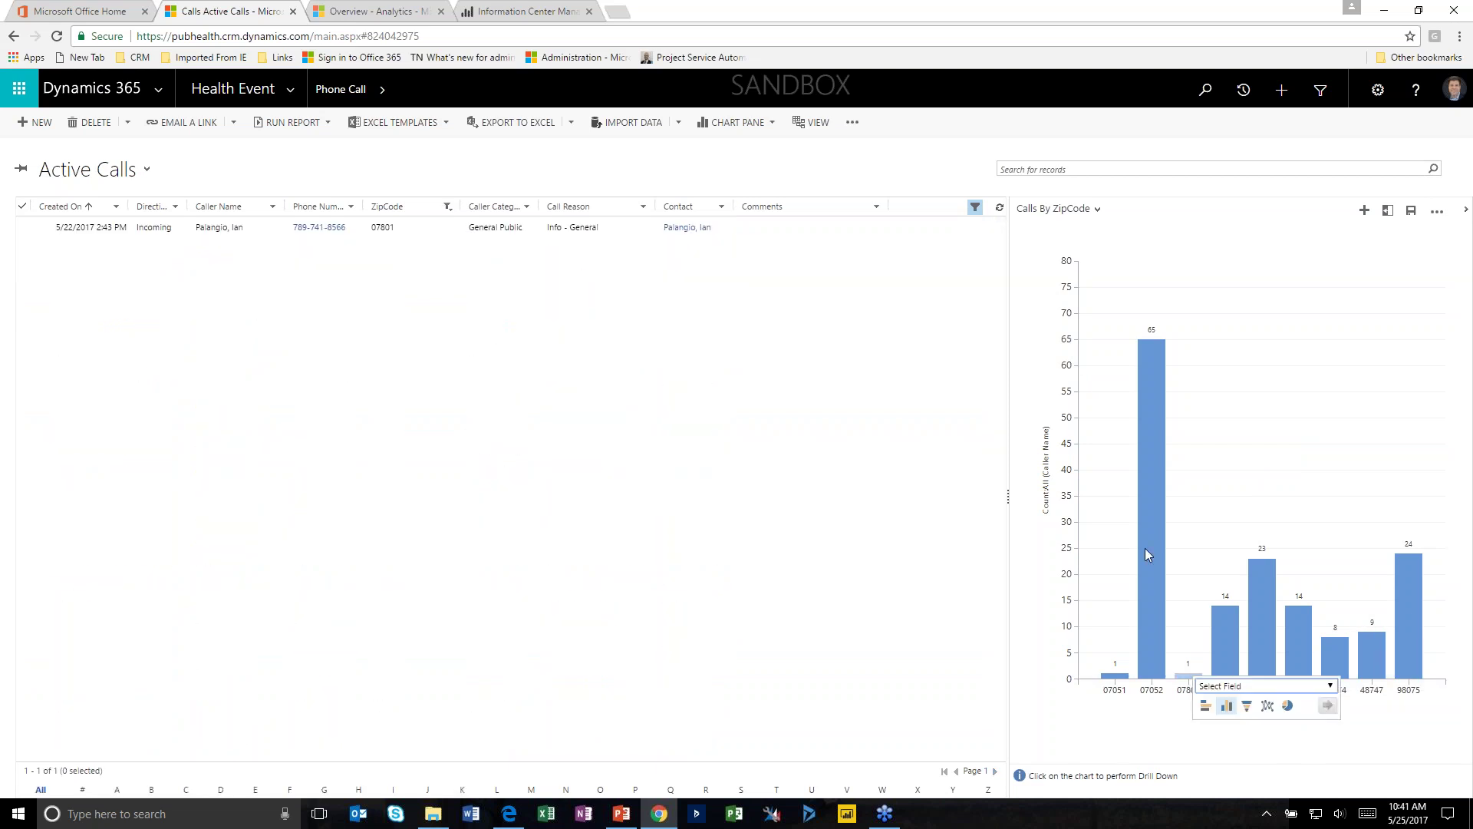
# Refresh the filtered calls, clear the ZIP code filter with the Calls By ZipCode chart covering all calls, and collapse the charts
pyautogui.click(999, 208)
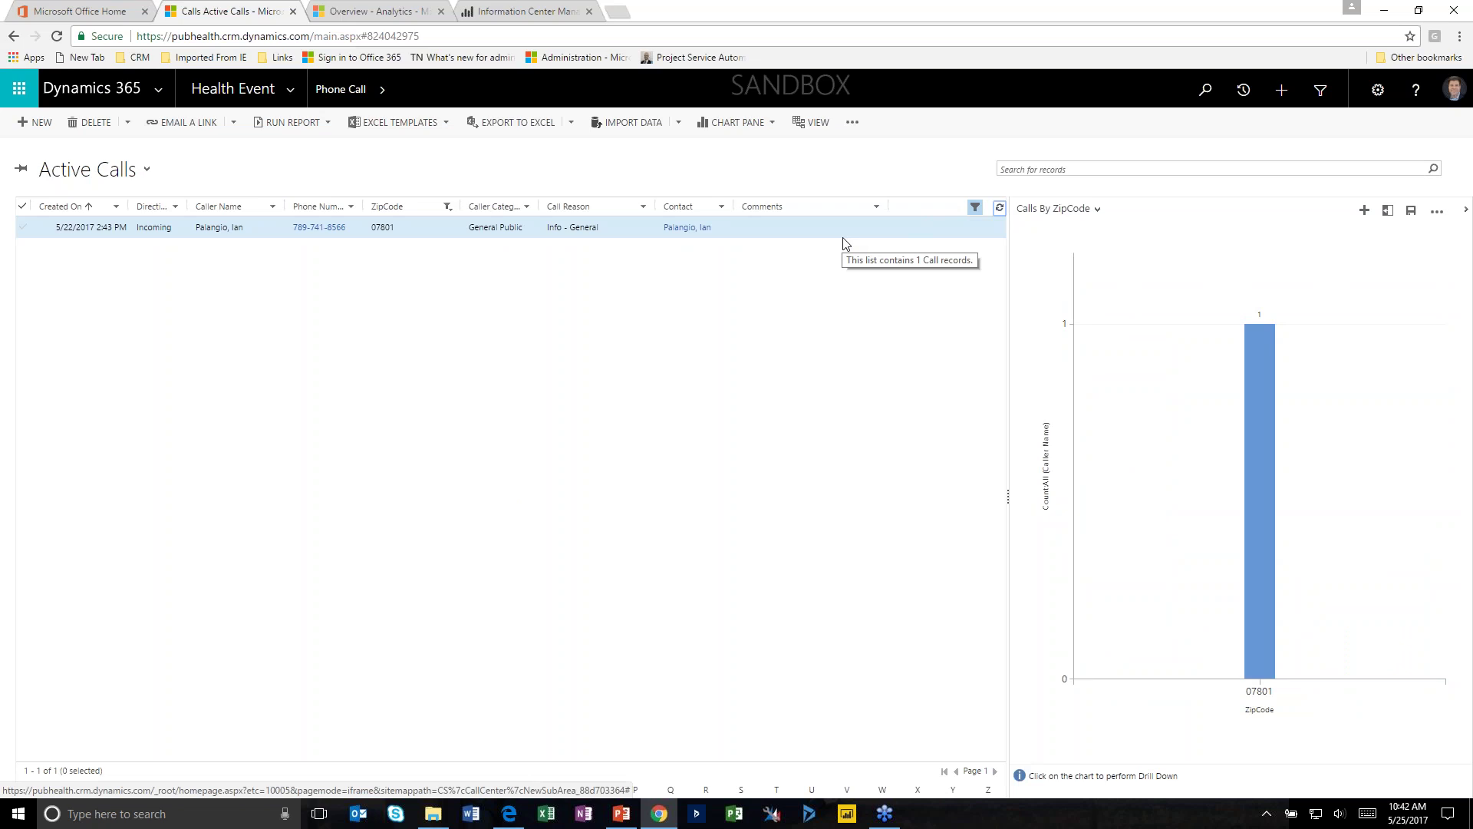
pyautogui.click(973, 207)
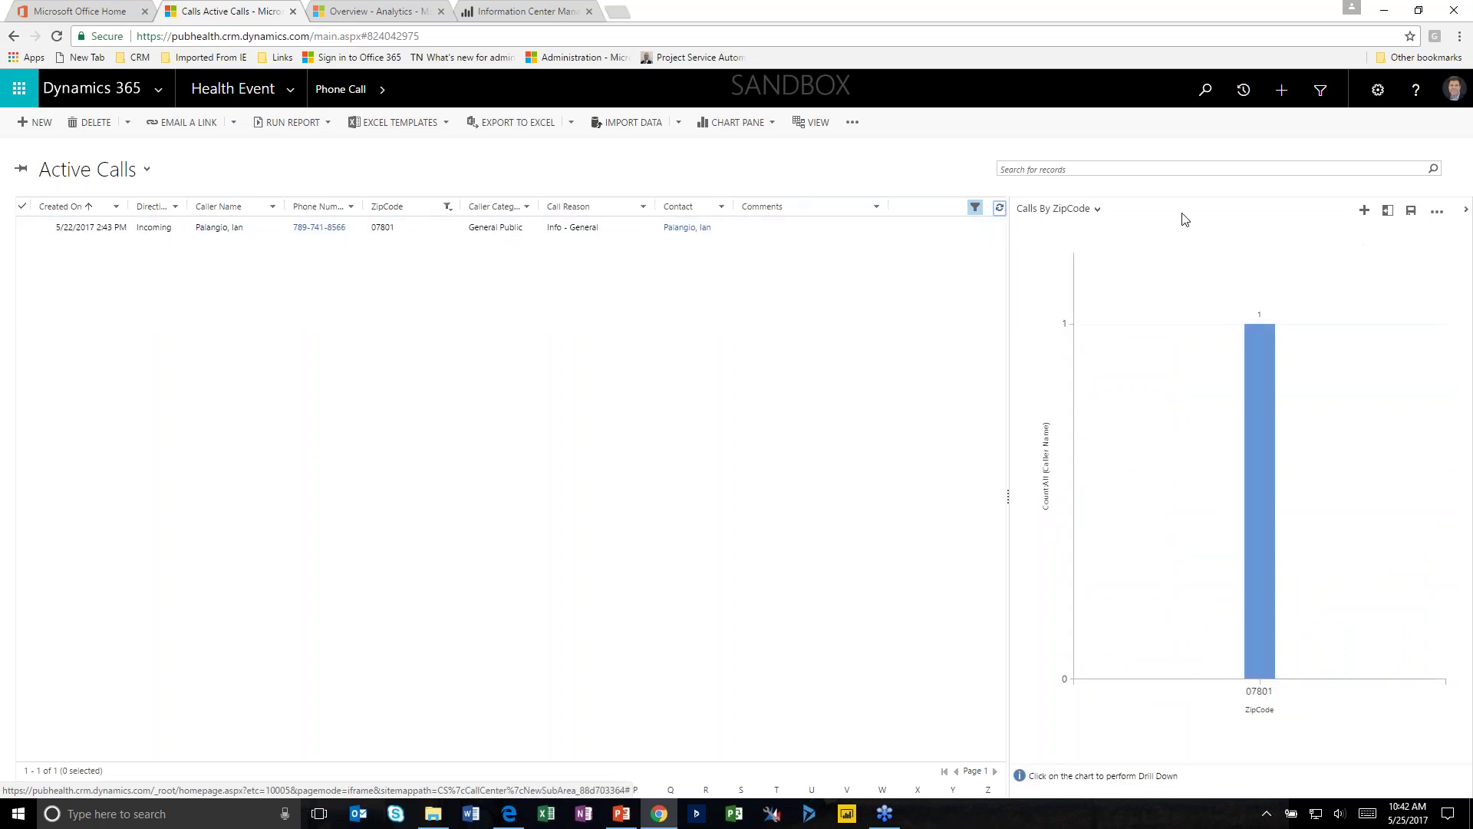
pyautogui.click(975, 207)
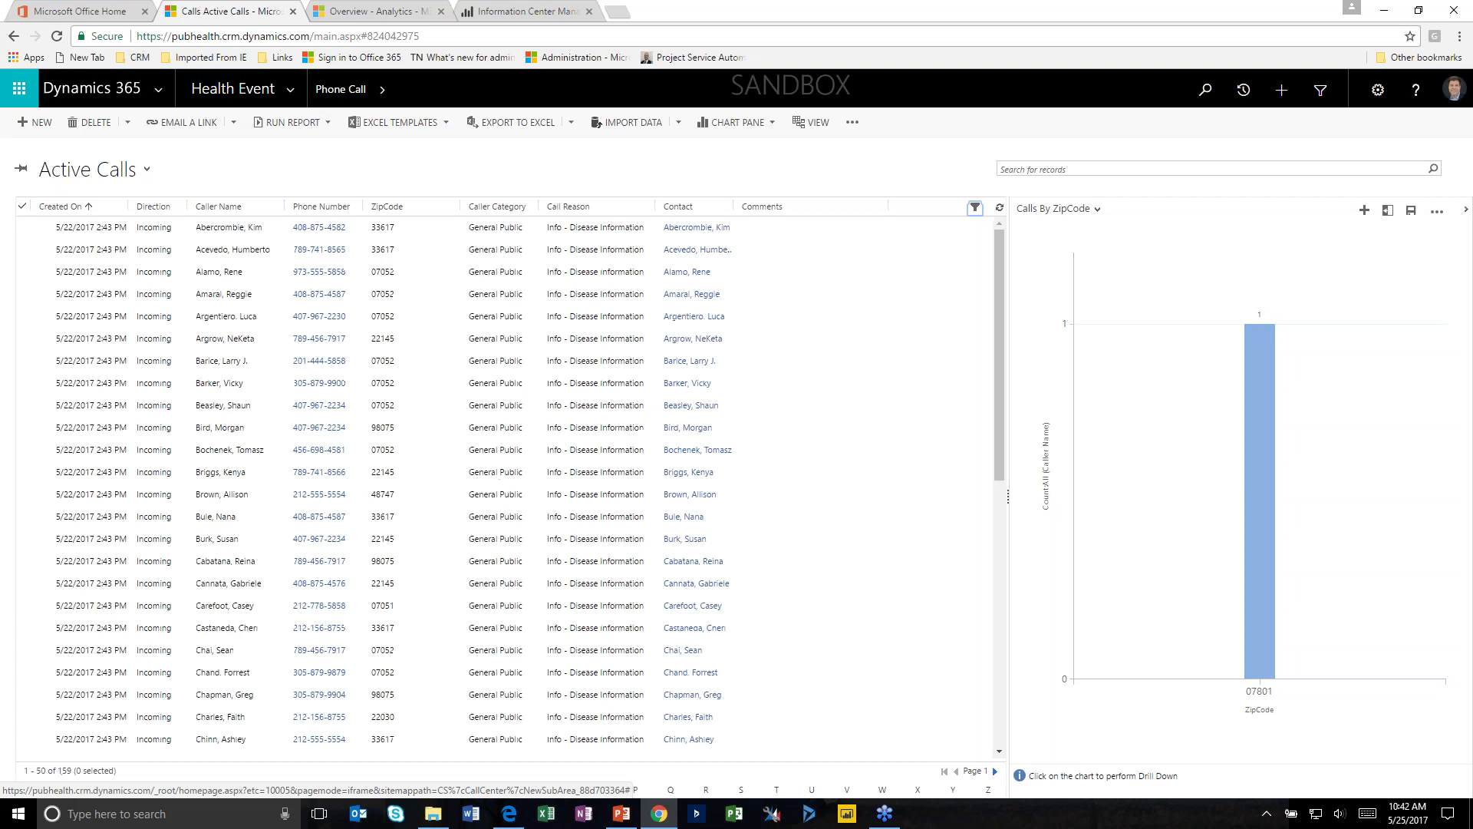
pyautogui.click(1098, 210)
pyautogui.click(1227, 499)
pyautogui.click(1235, 496)
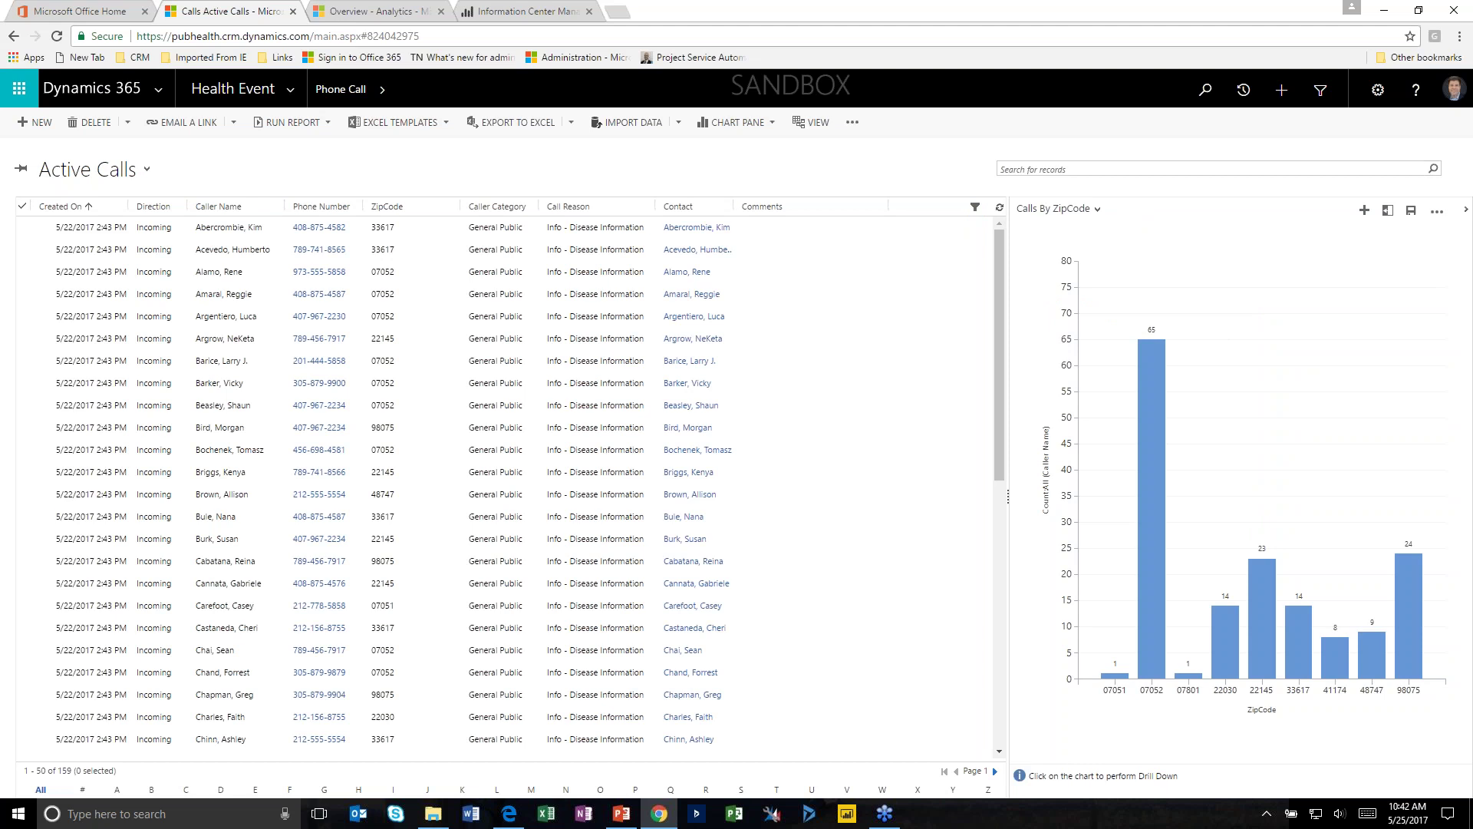
pyautogui.click(1465, 210)
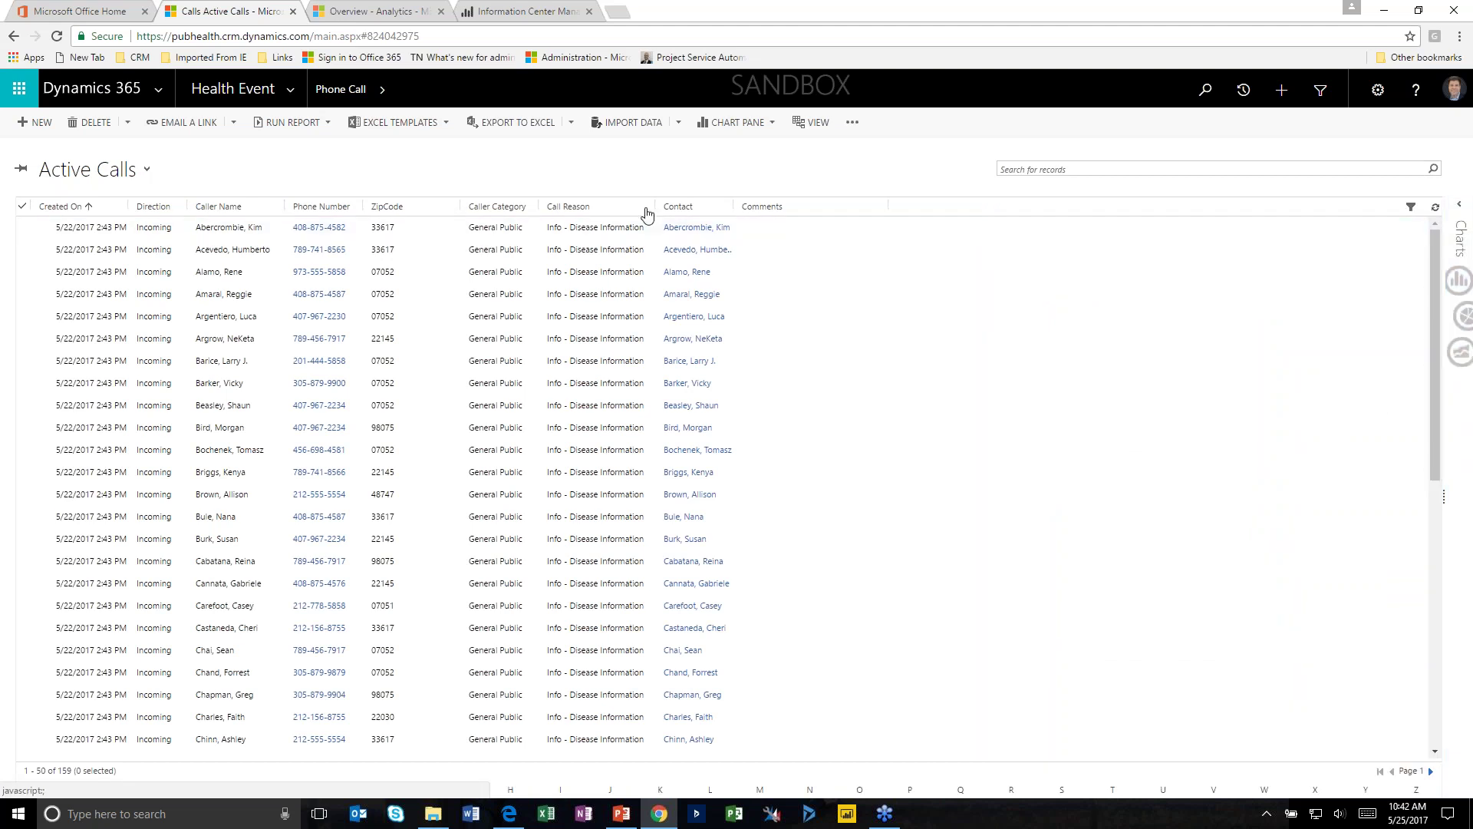
# Open the Cases list of the Health Event area and display the Active Cases Opened in the Last 7 days view
pyautogui.click(295, 97)
pyautogui.click(240, 264)
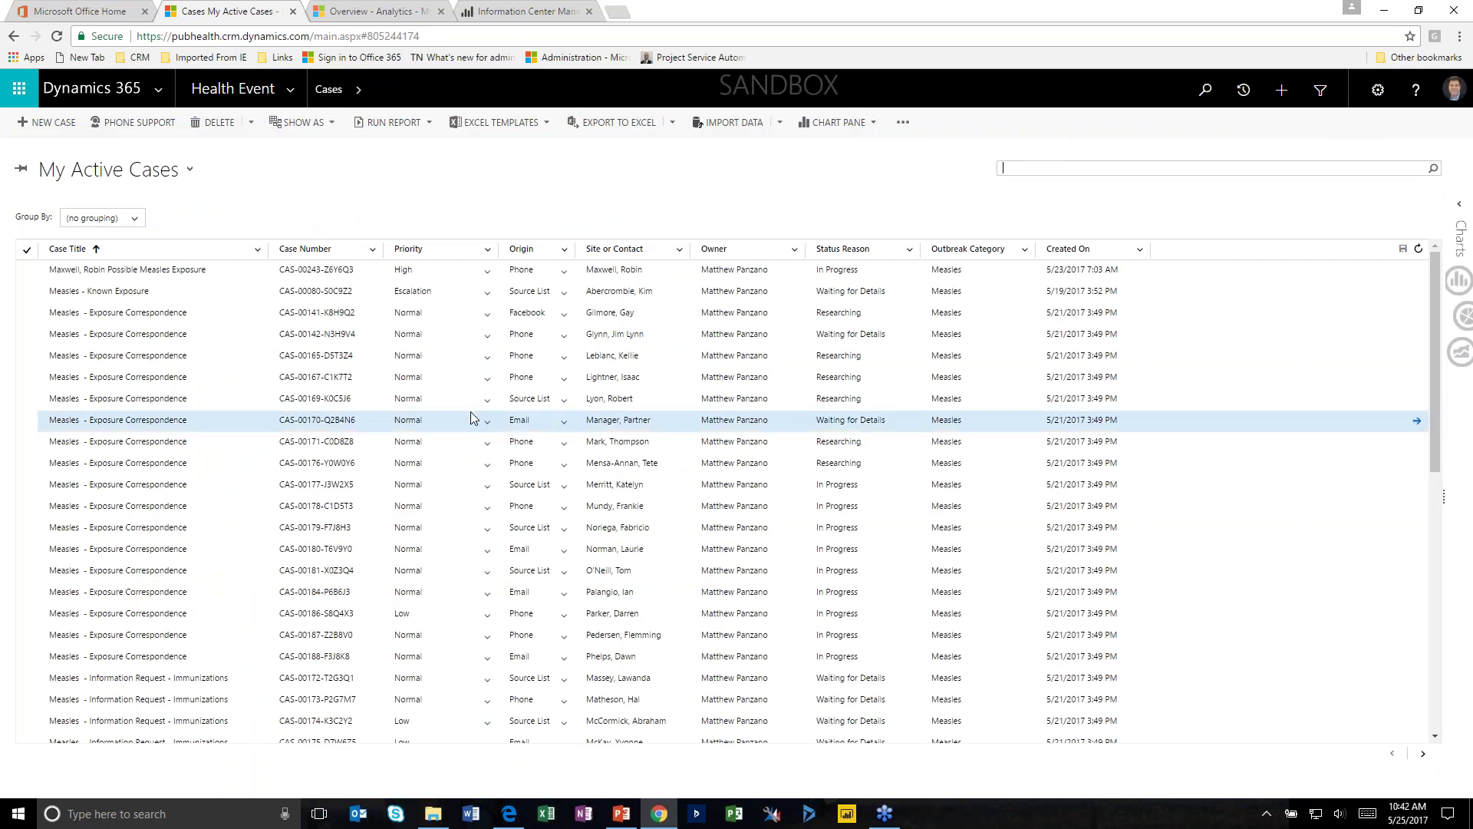
pyautogui.click(189, 170)
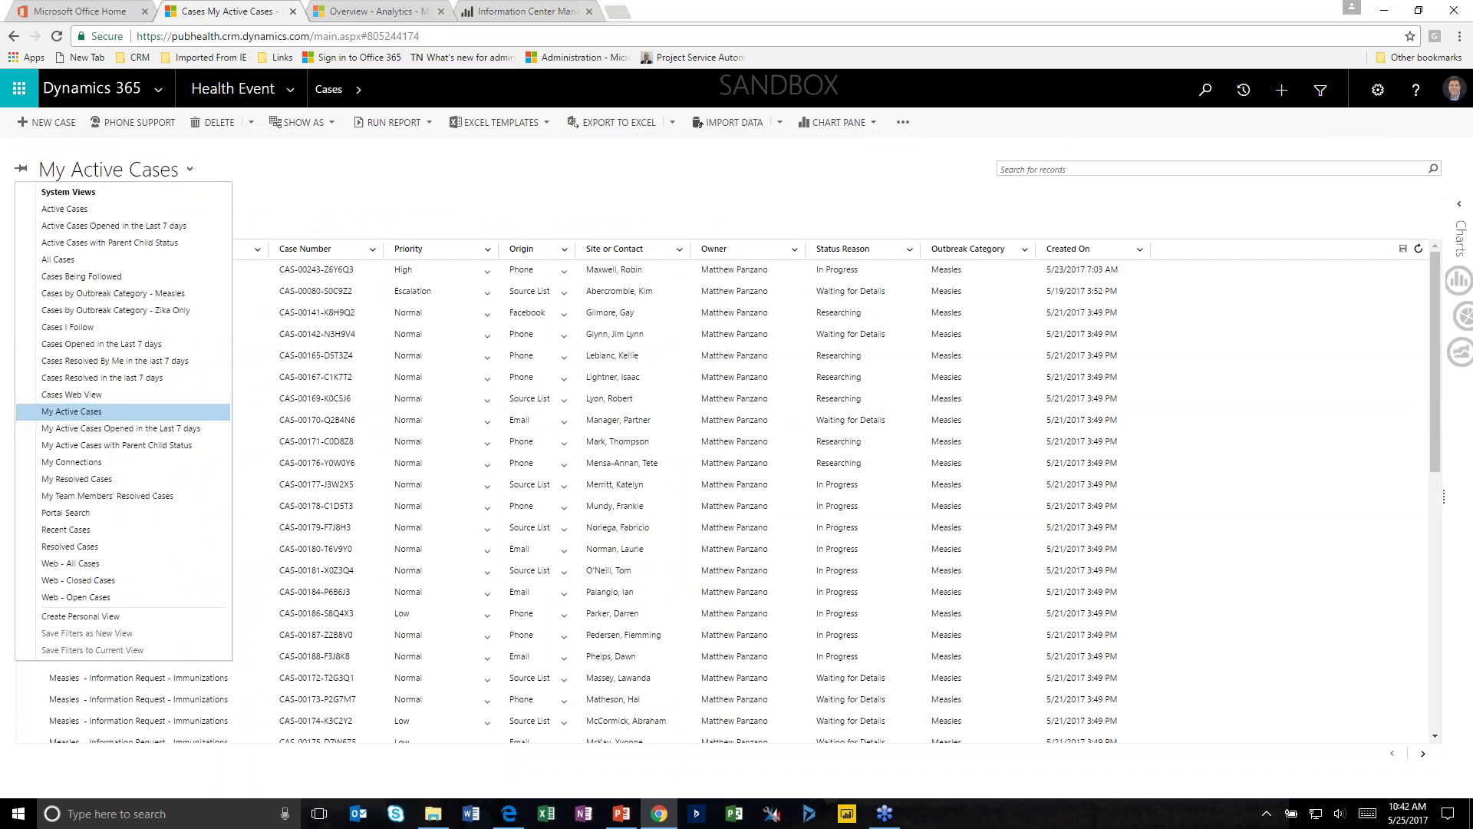
pyautogui.click(117, 231)
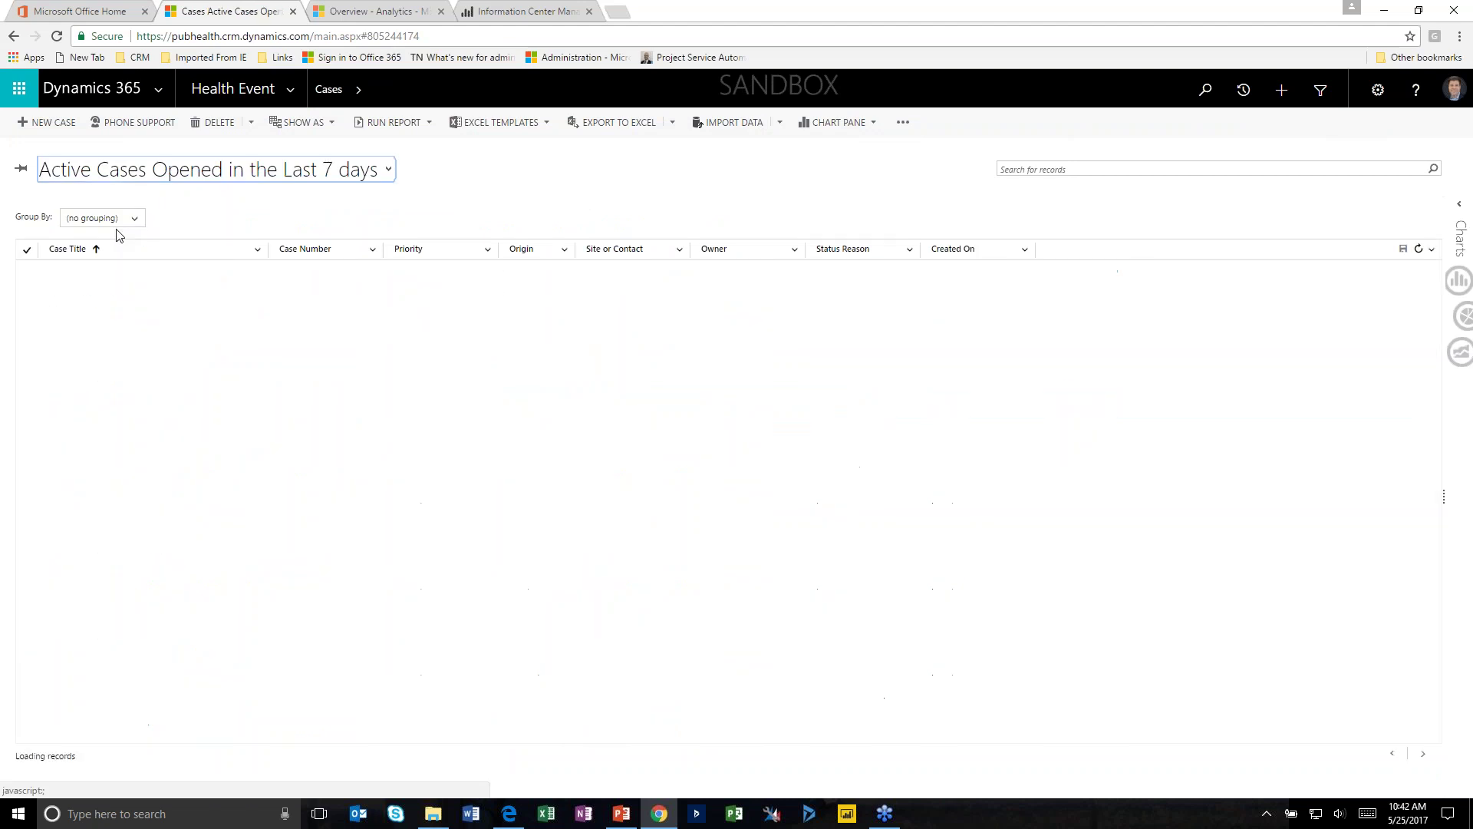
# Look at the Cases by Outbreak Category - Measles view and switch the case list to Active Cases
pyautogui.click(386, 168)
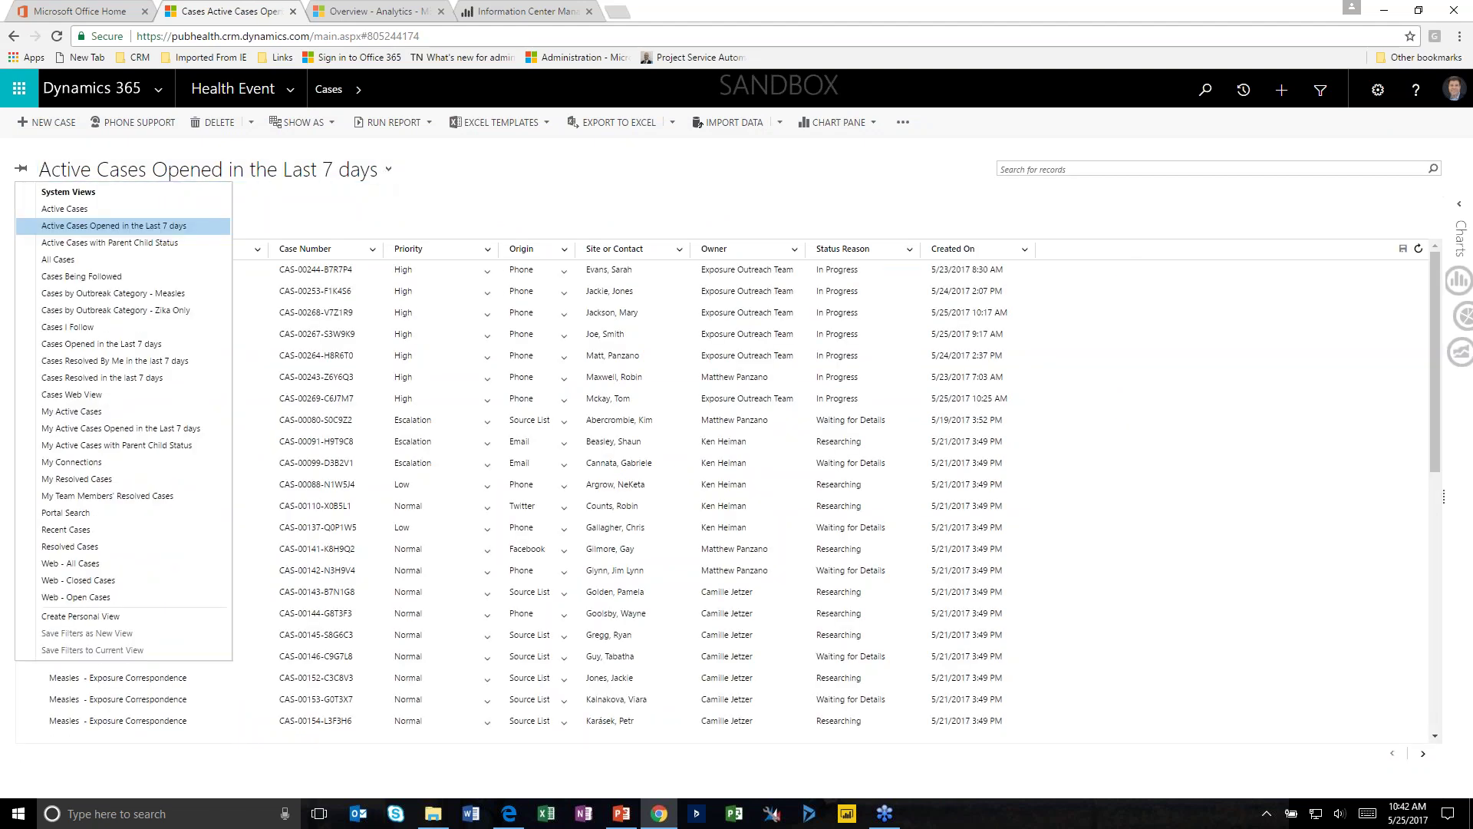
pyautogui.click(154, 294)
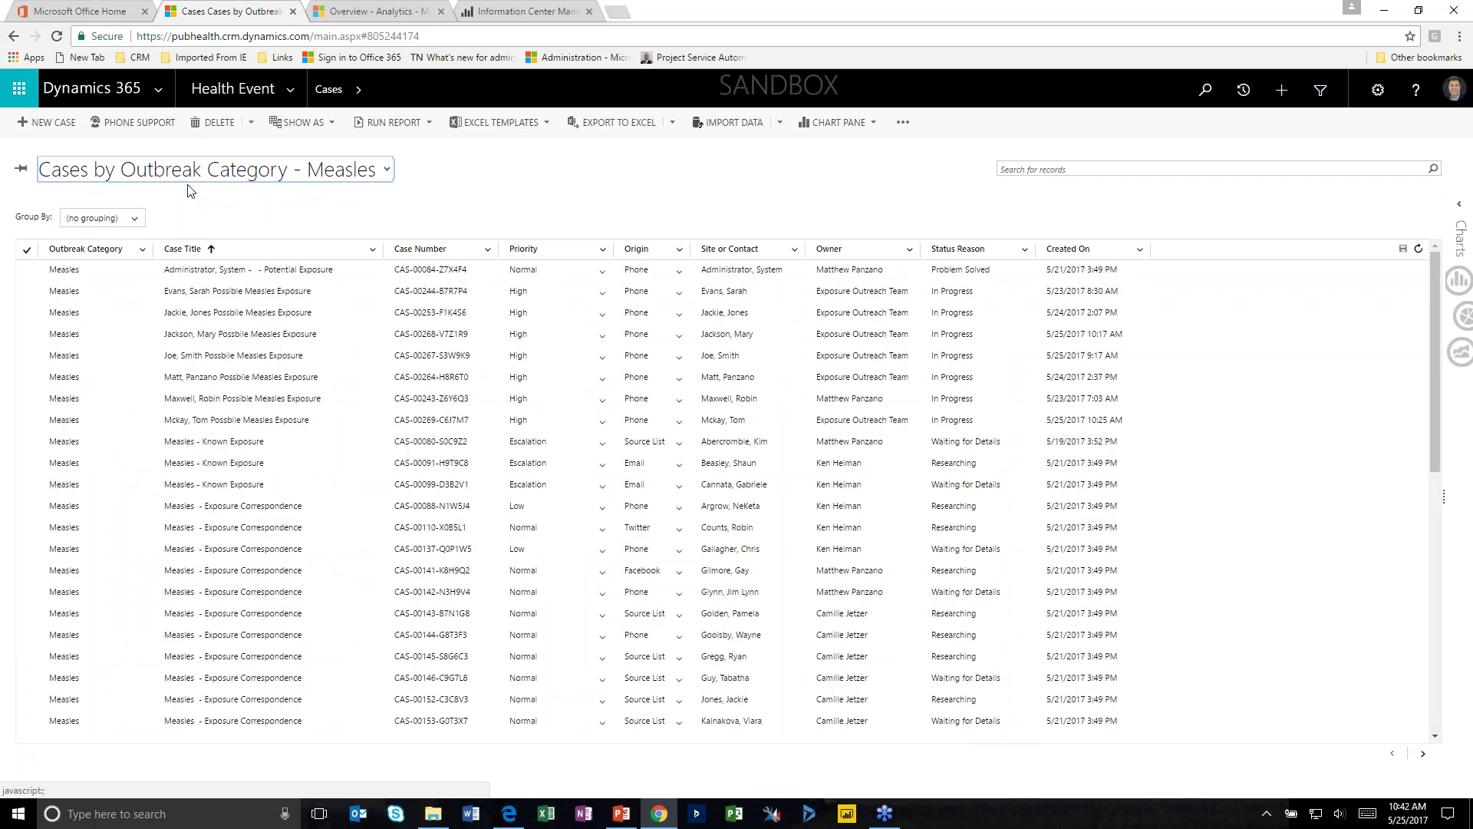
pyautogui.click(188, 170)
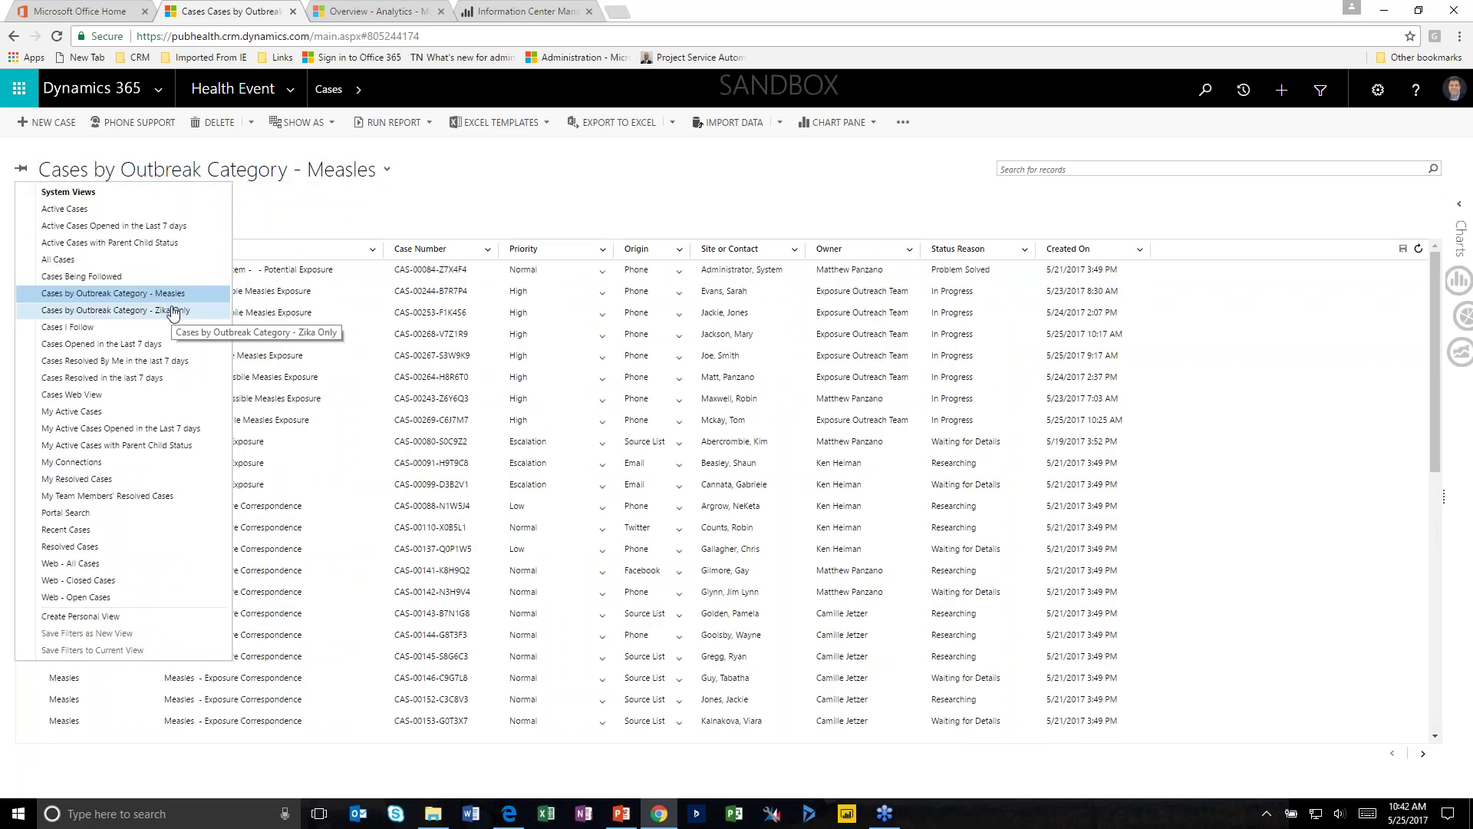
pyautogui.click(145, 209)
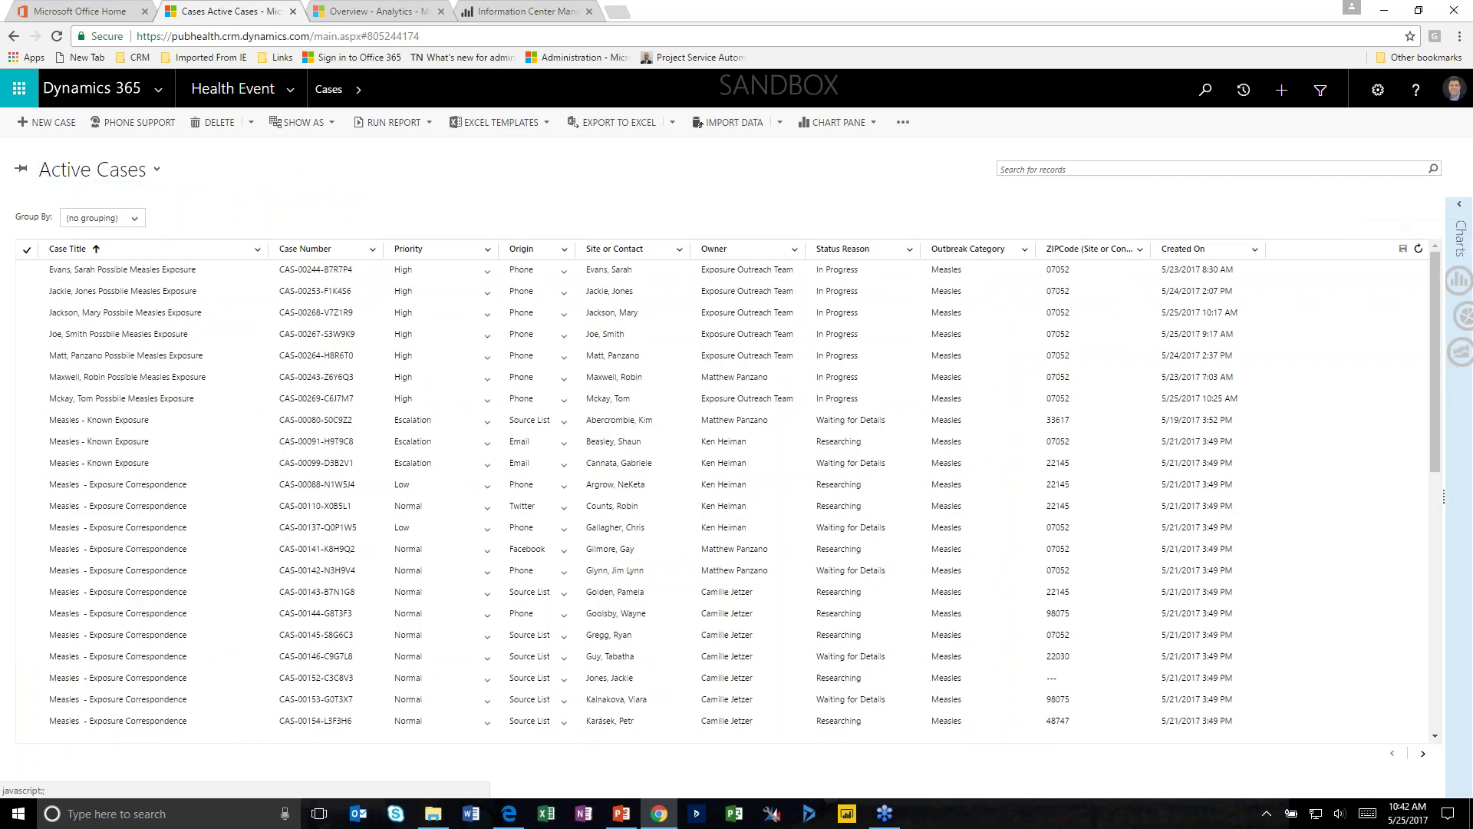
# Display the charts beside the Active Cases list and view Case Mix (By Type) and Case Mix by Incident Type
pyautogui.click(1460, 238)
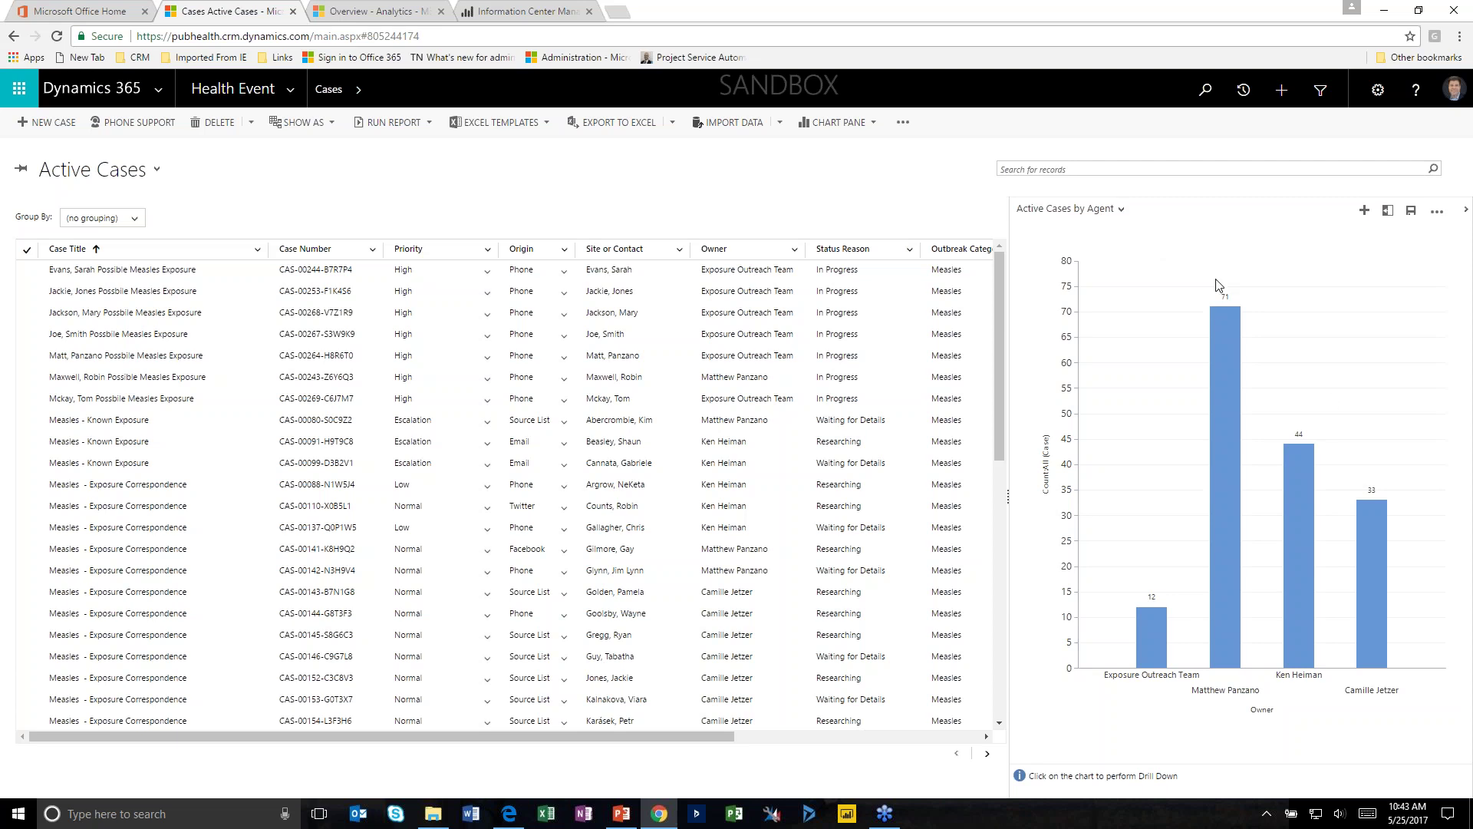
pyautogui.click(1121, 209)
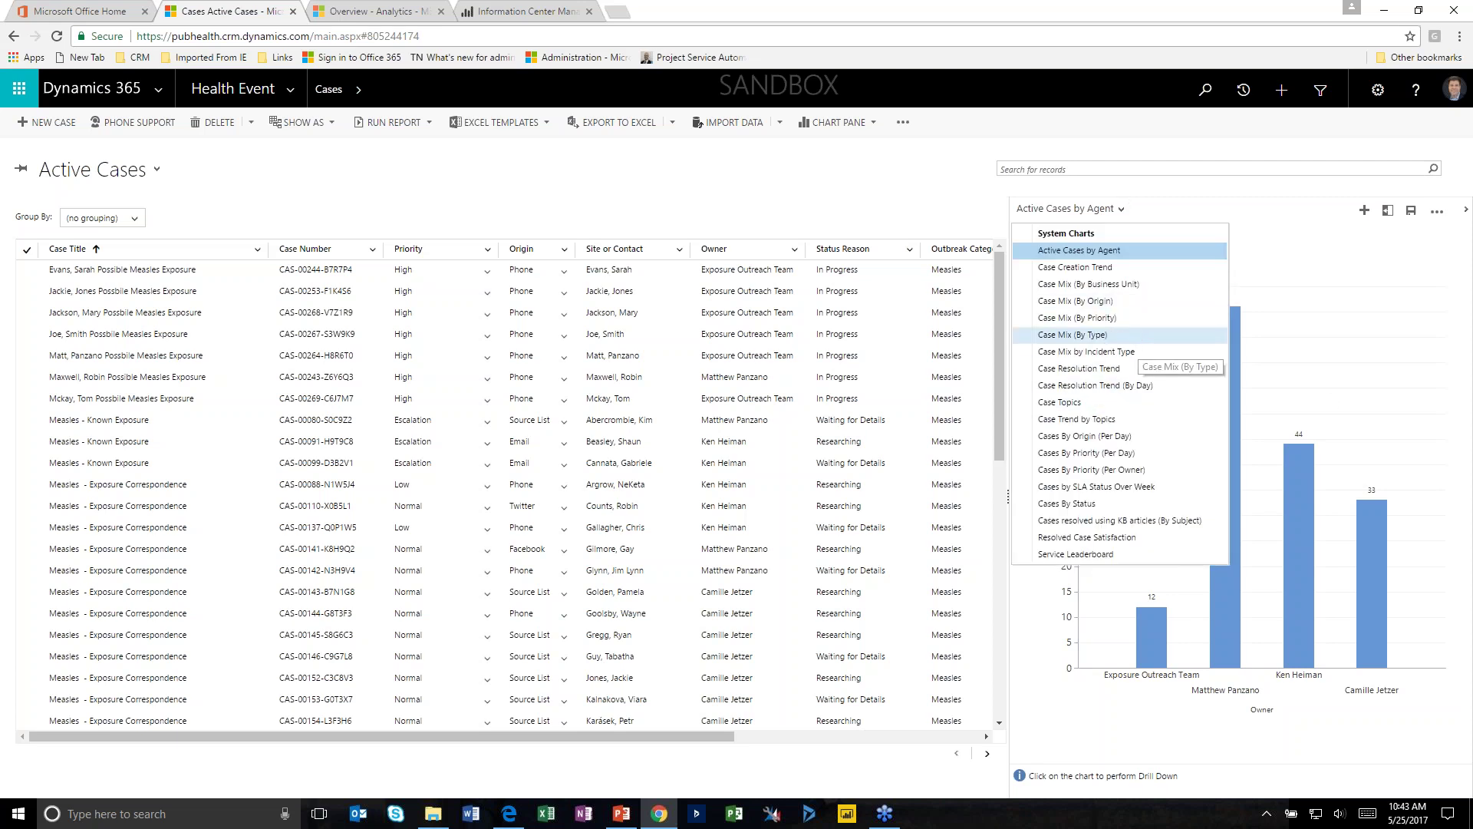
pyautogui.click(1123, 339)
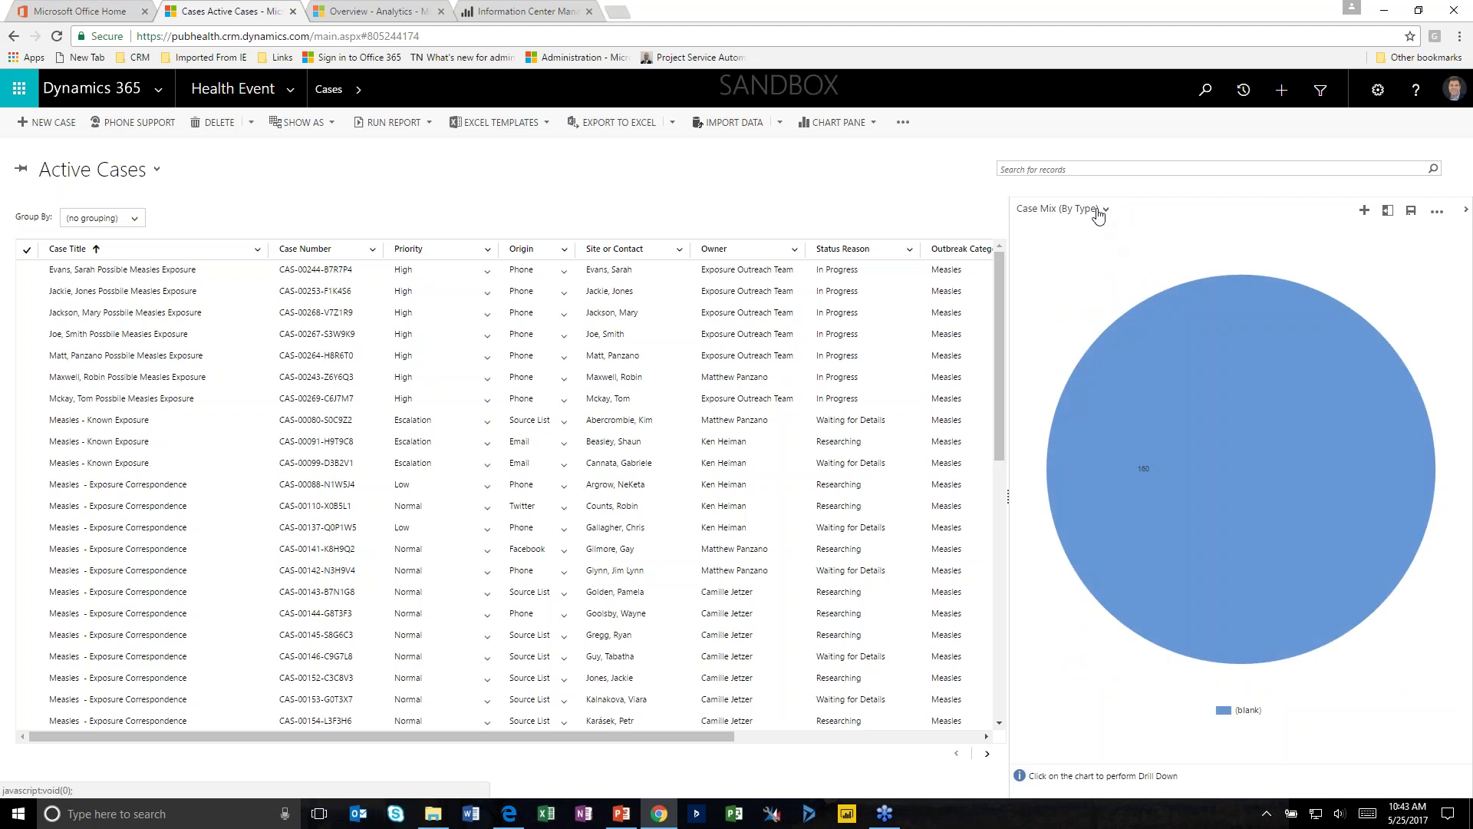
pyautogui.click(1099, 209)
pyautogui.click(1099, 358)
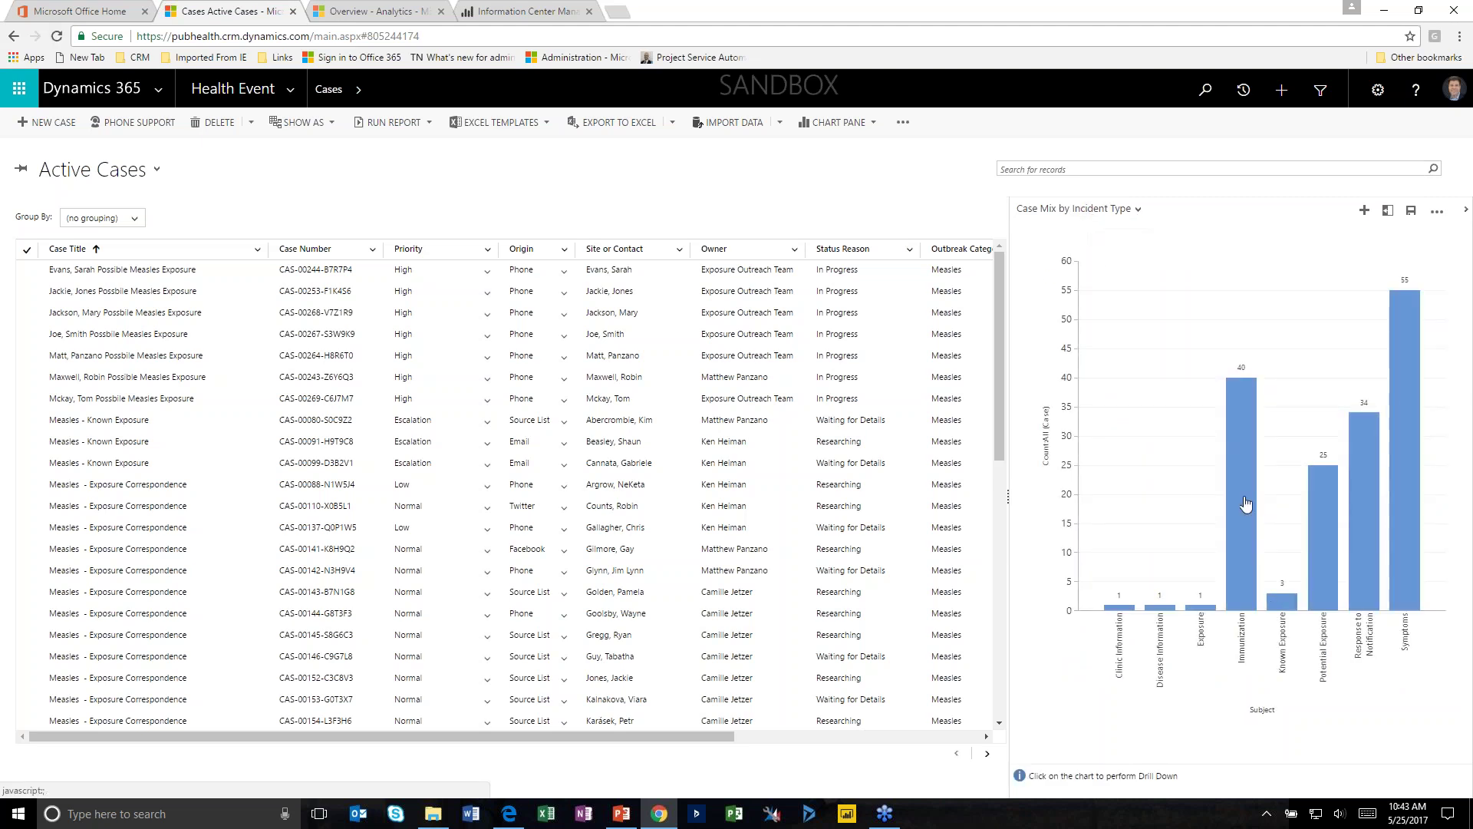
# Show the available case charts and a blank Chart Designer, leaving the designer without creating a chart and collapsing the charts
pyautogui.click(1115, 214)
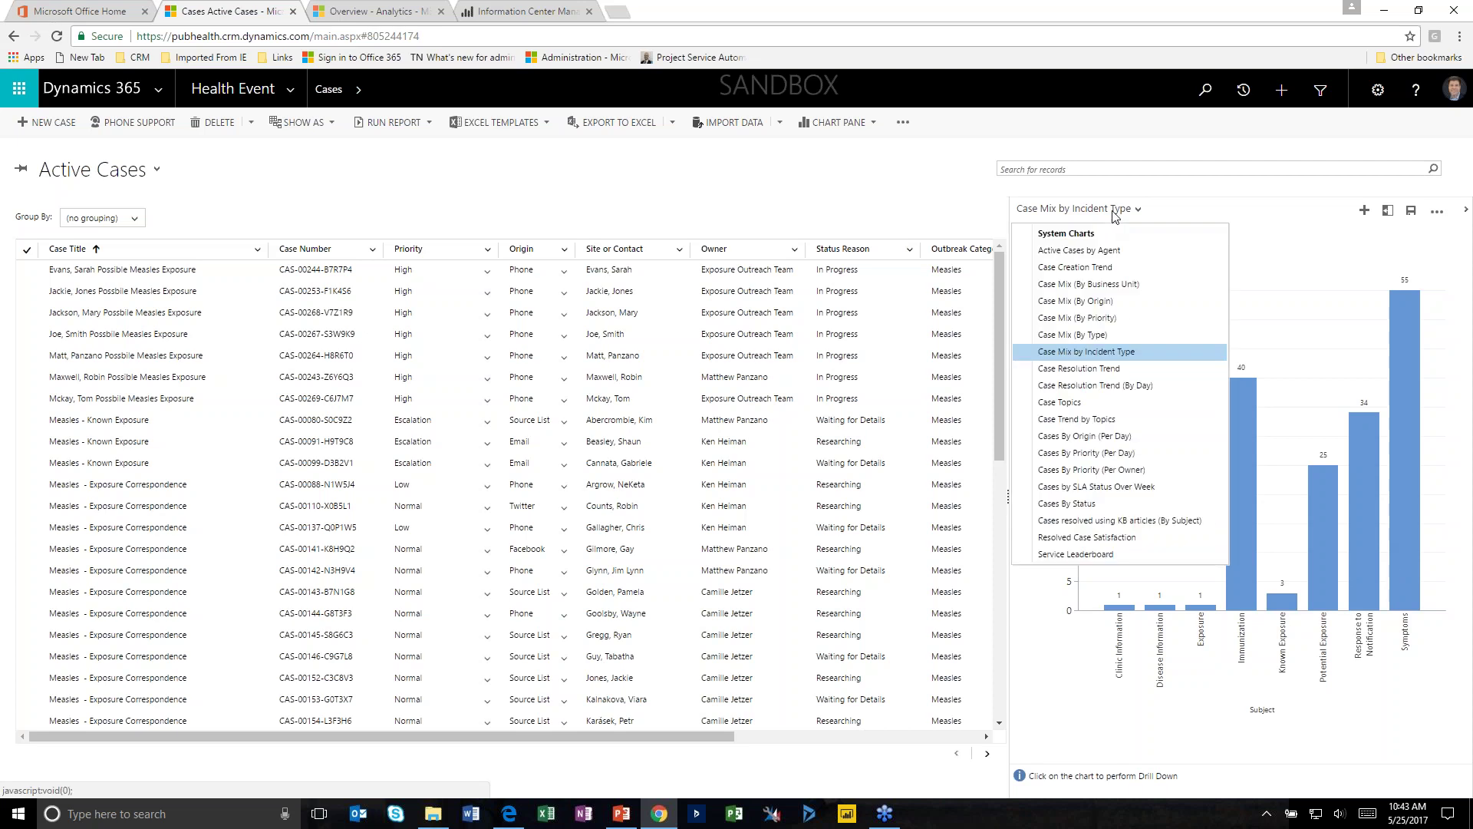
pyautogui.click(1367, 212)
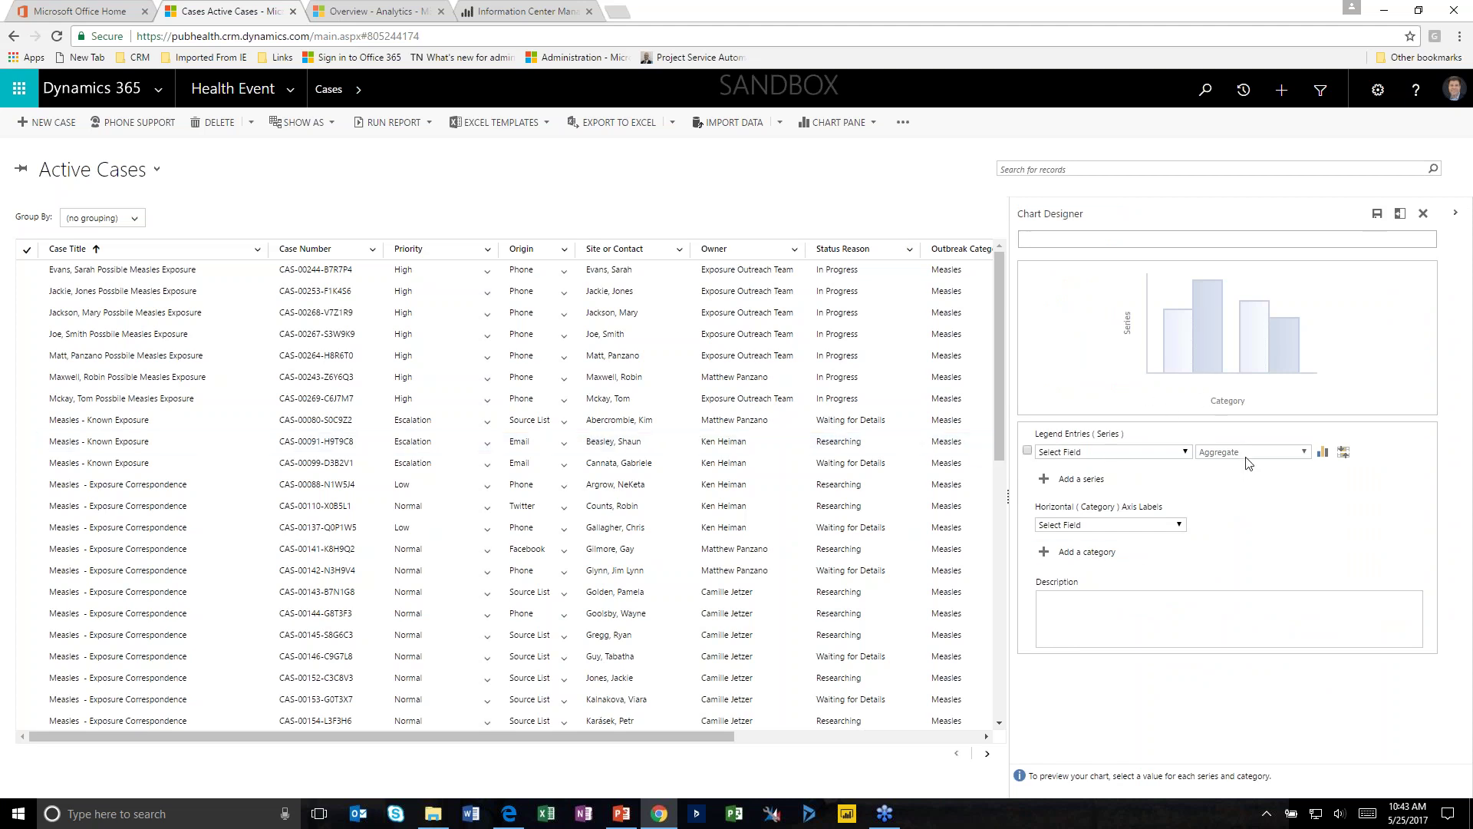
pyautogui.click(1426, 214)
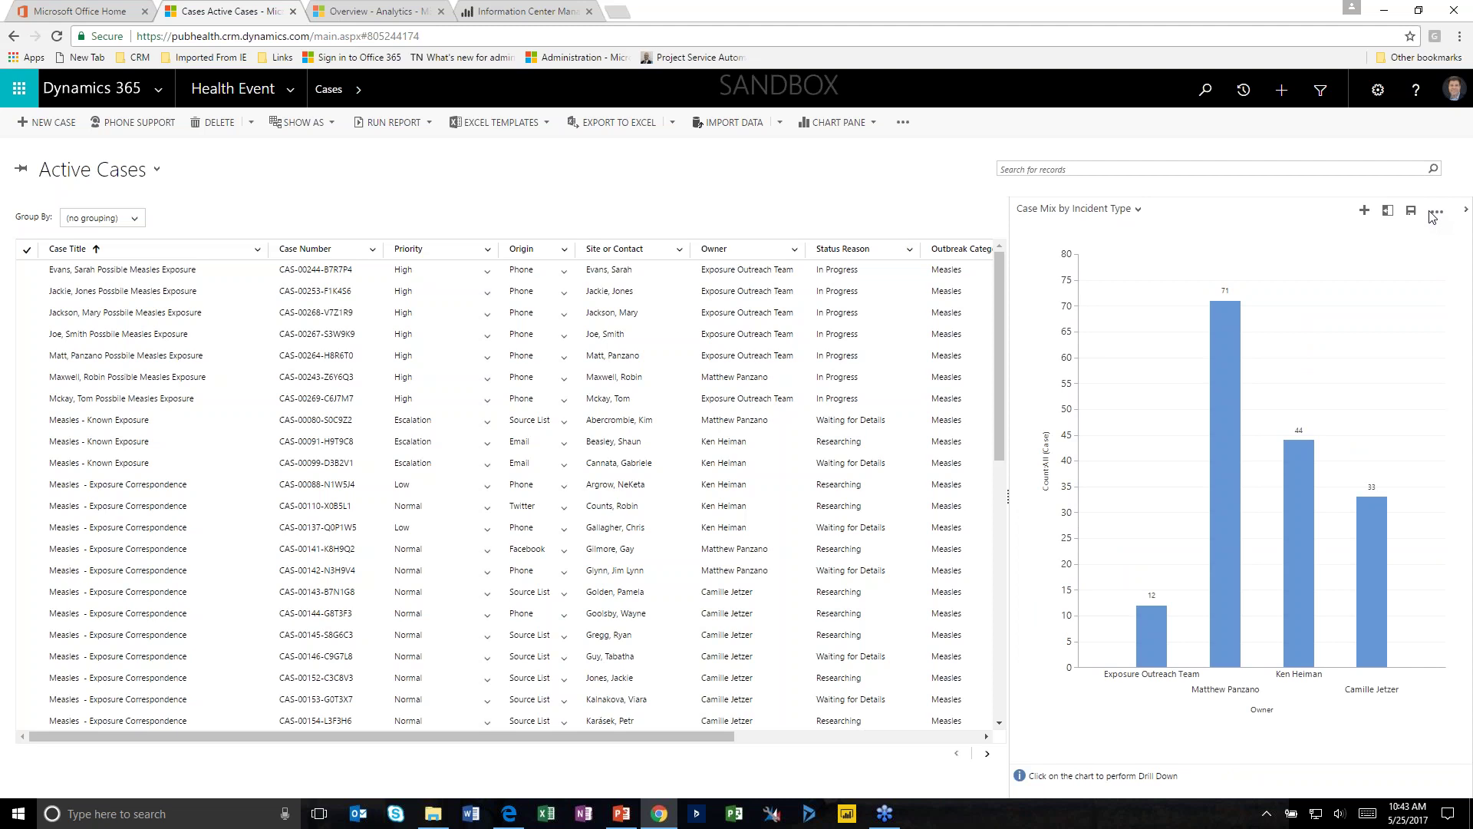
pyautogui.click(1466, 208)
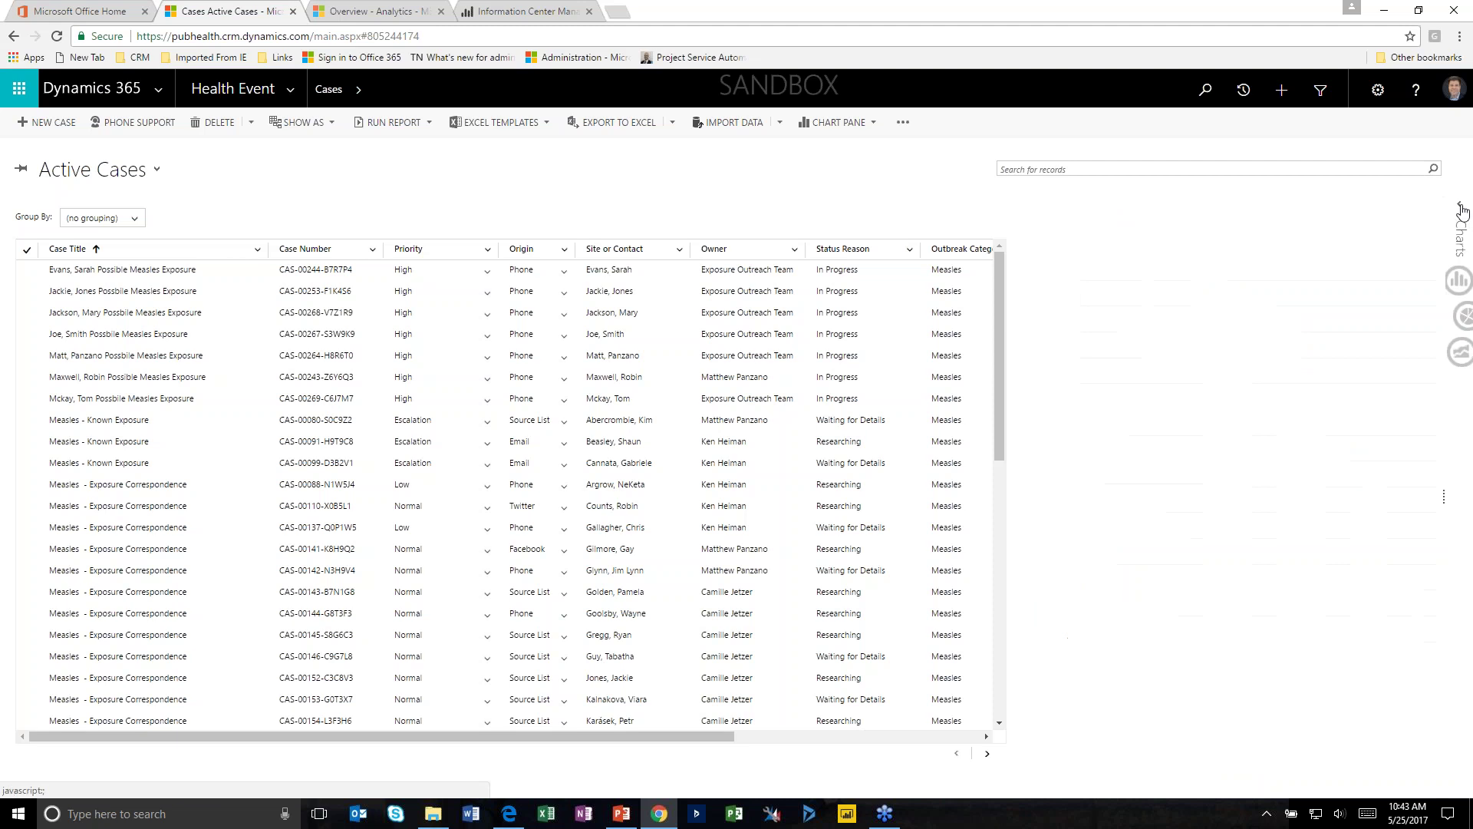
pyautogui.click(156, 169)
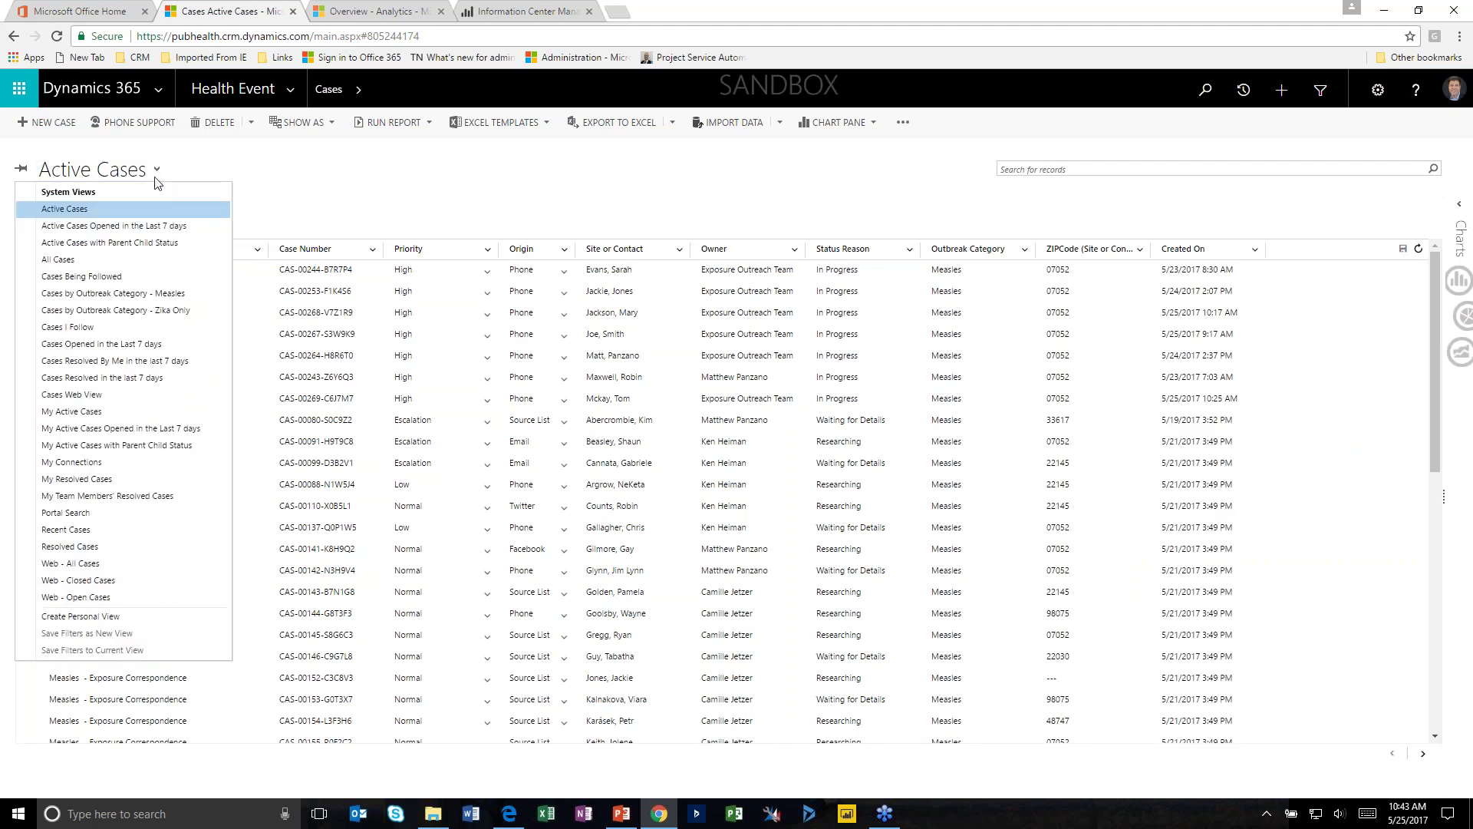
pyautogui.click(156, 170)
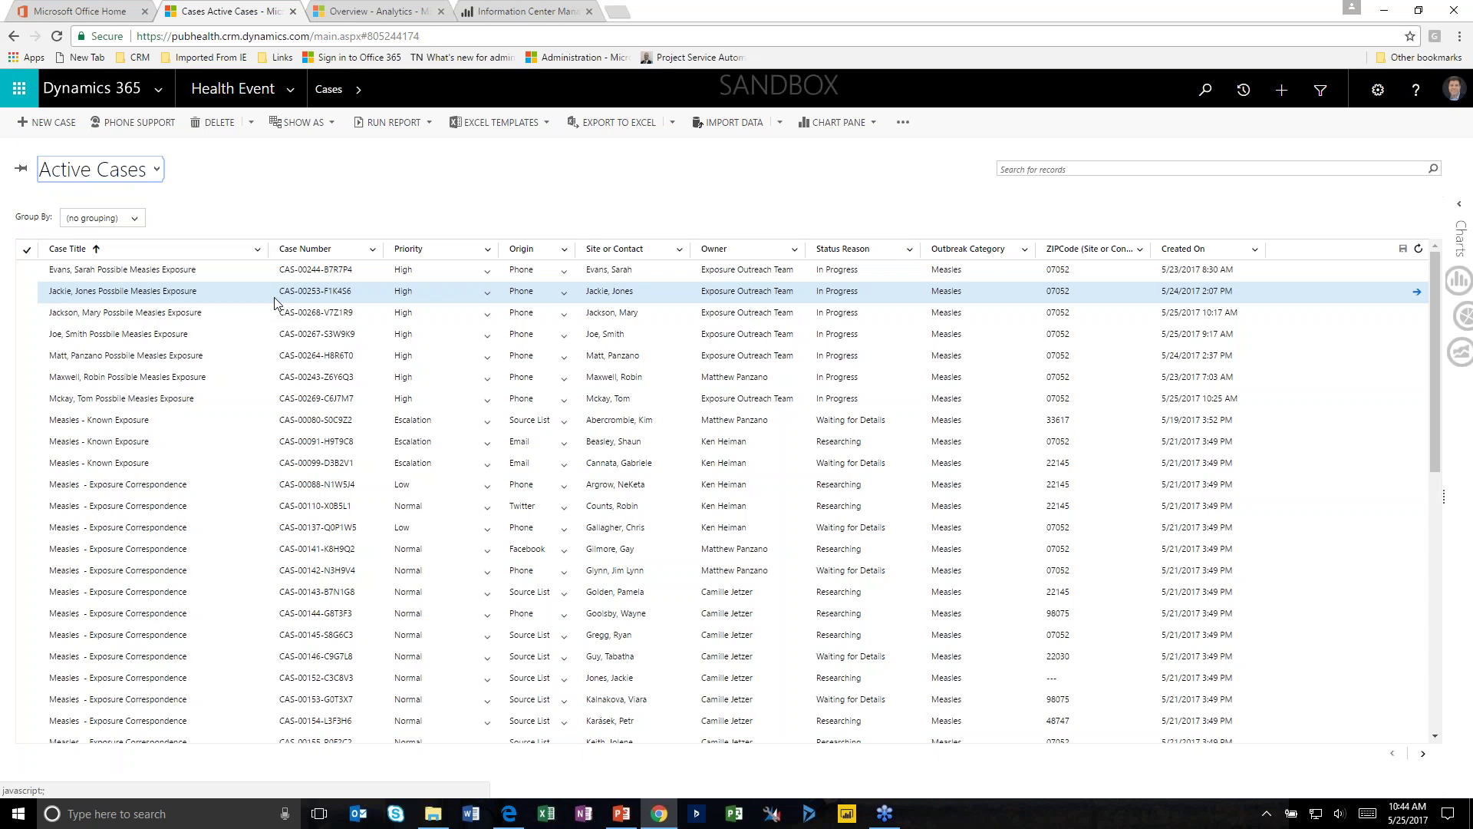
# Edit the Measles - Known Exposure case with ZIP code 33617 in the list: title Measles - Known Exposure Demo, priority High
pyautogui.click(206, 419)
pyautogui.click(209, 419)
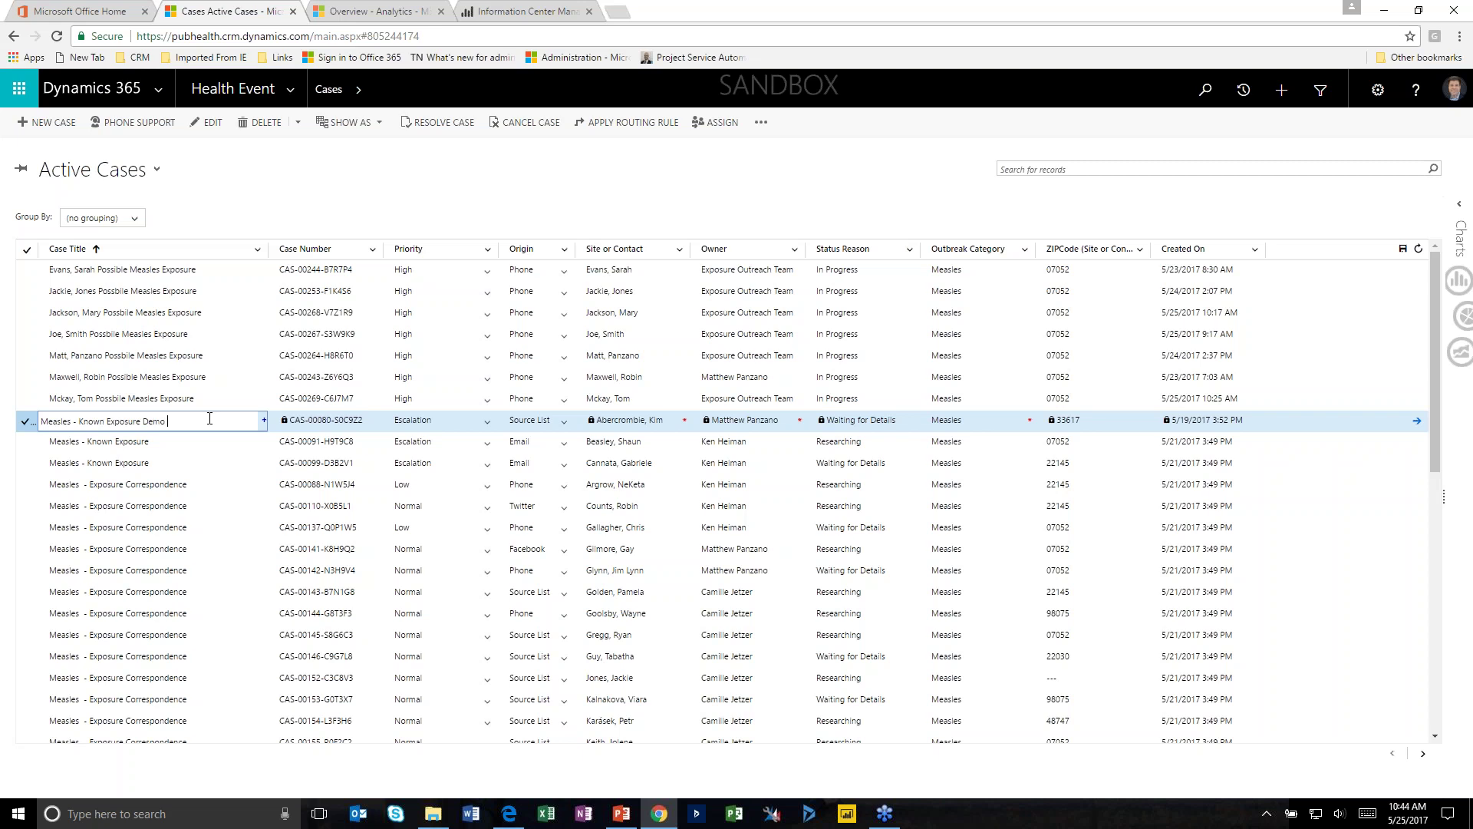
pyautogui.click(452, 419)
pyautogui.click(486, 422)
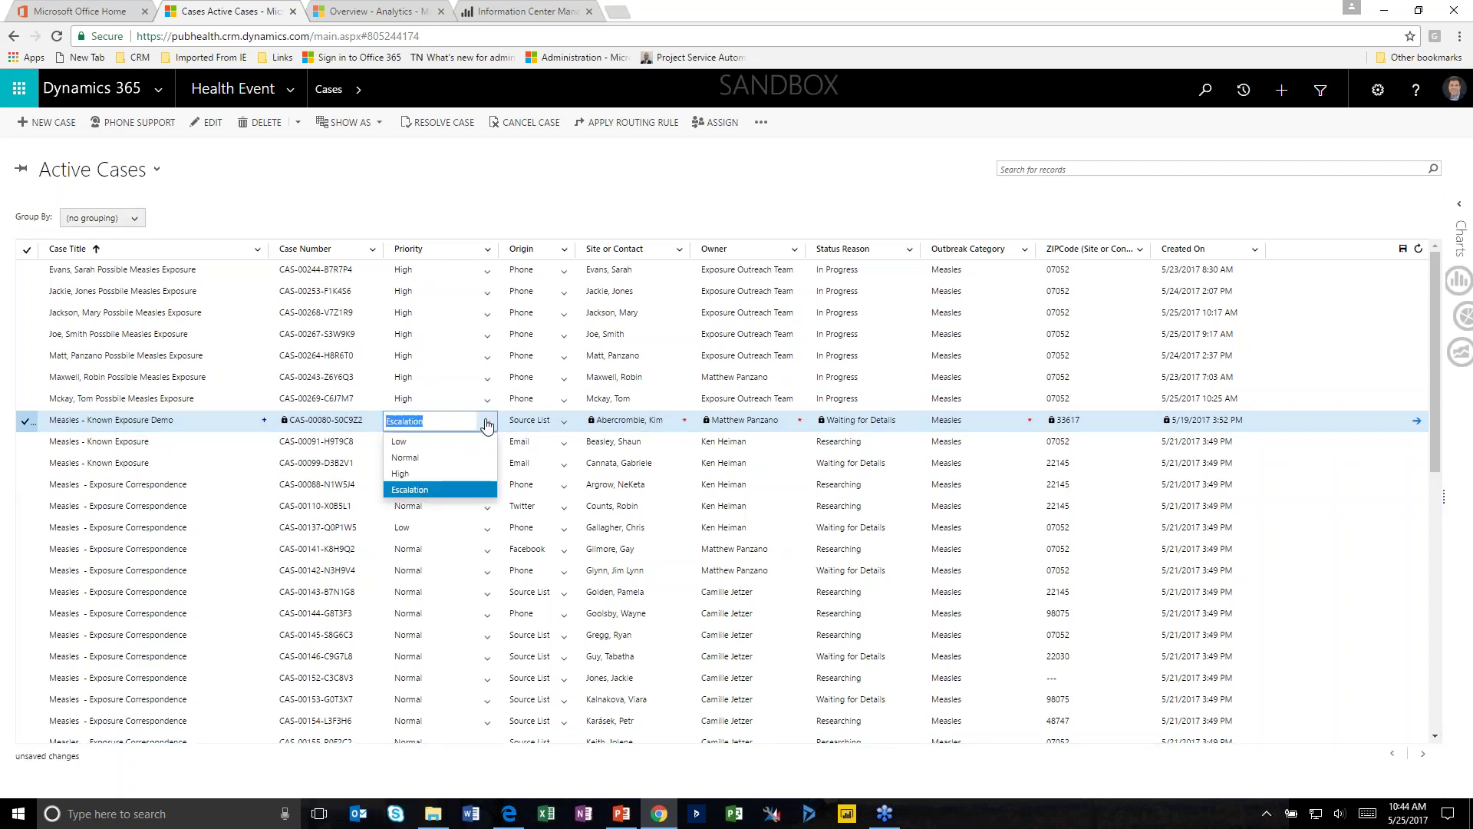
pyautogui.click(430, 473)
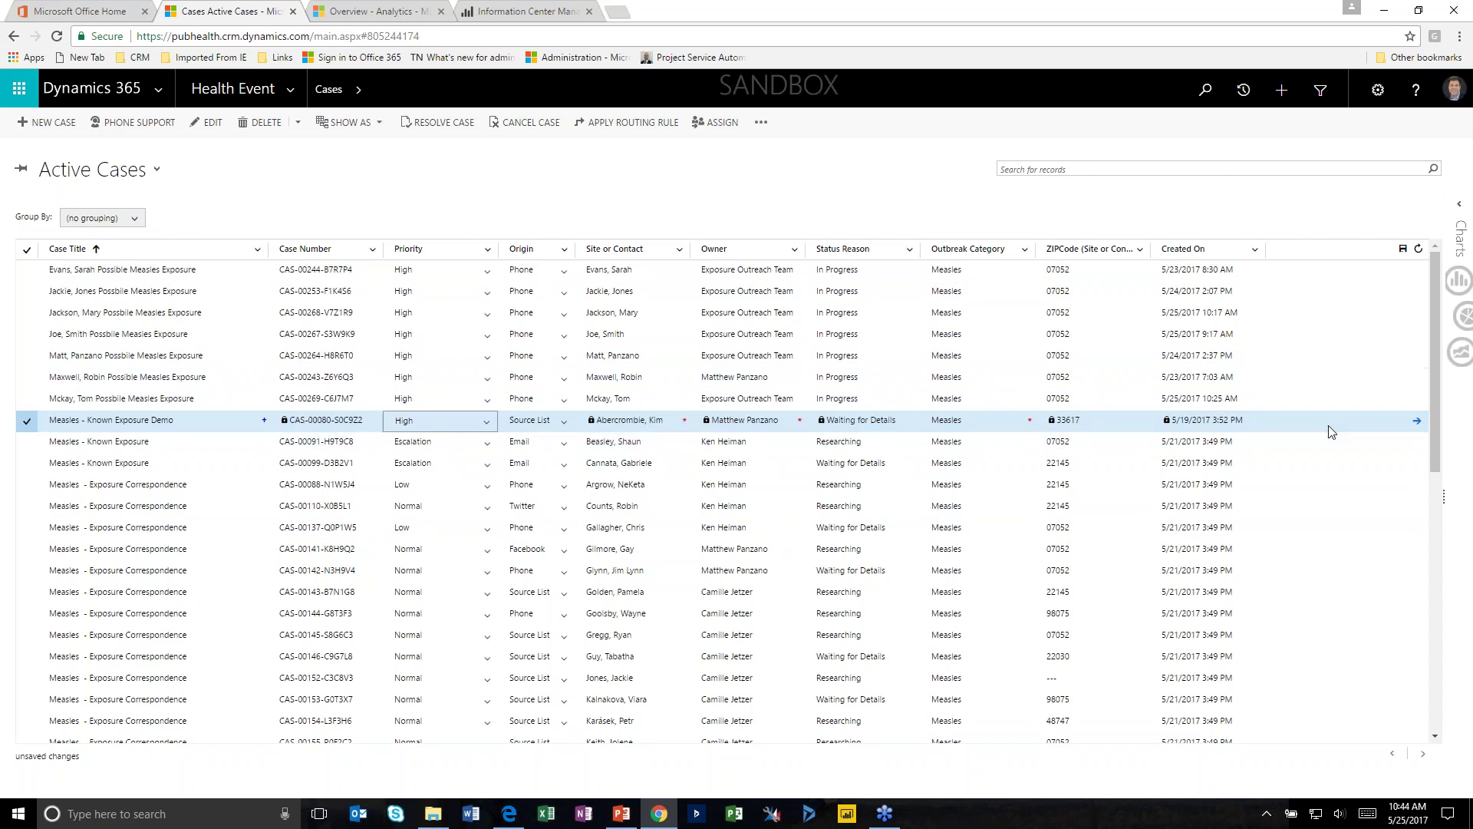
# Group the Active Cases list by Priority, collapse the Escalation, High and Low groups, and expand Escalation and High again
pyautogui.click(138, 218)
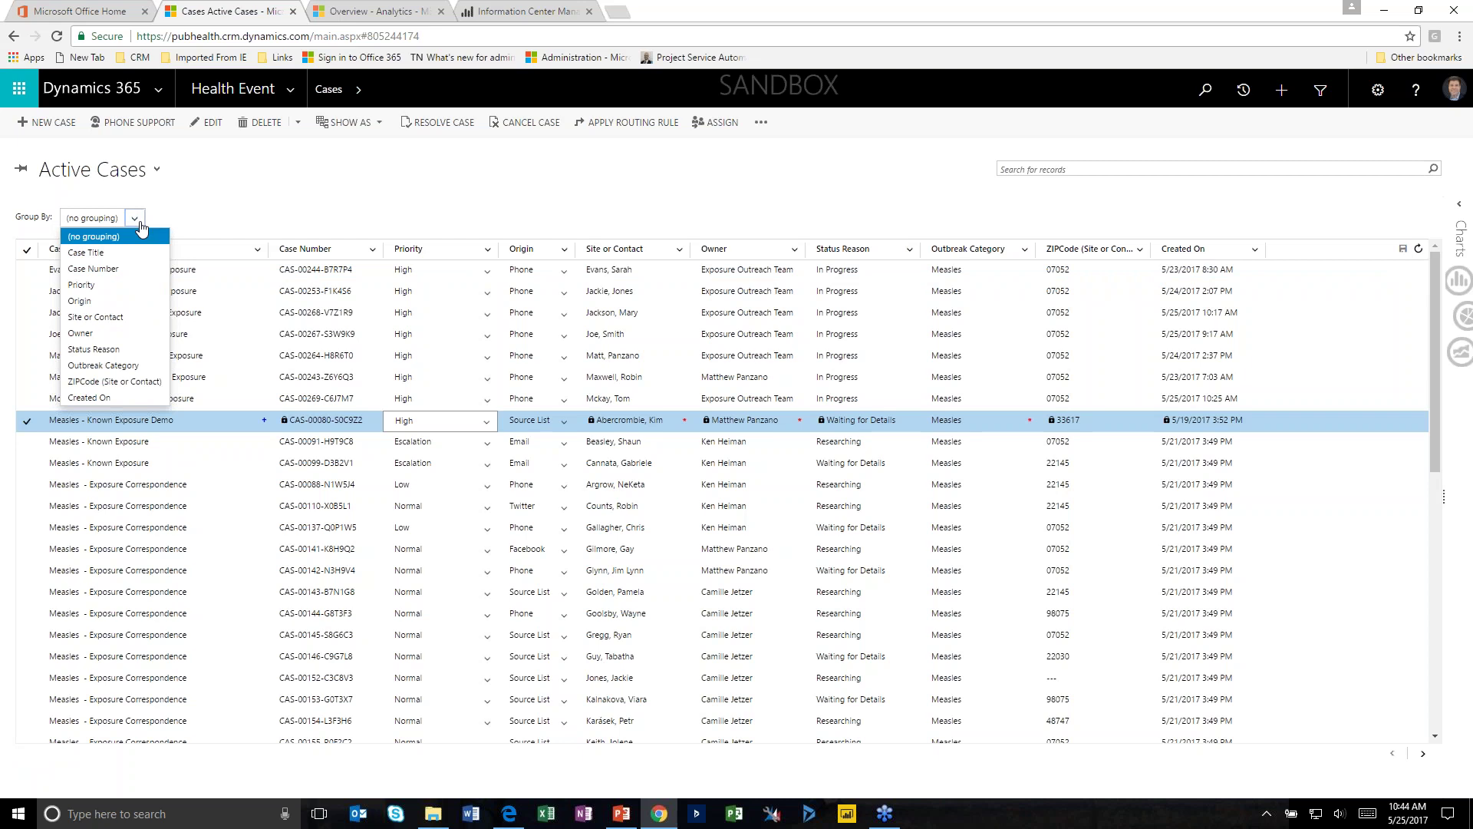
pyautogui.click(129, 285)
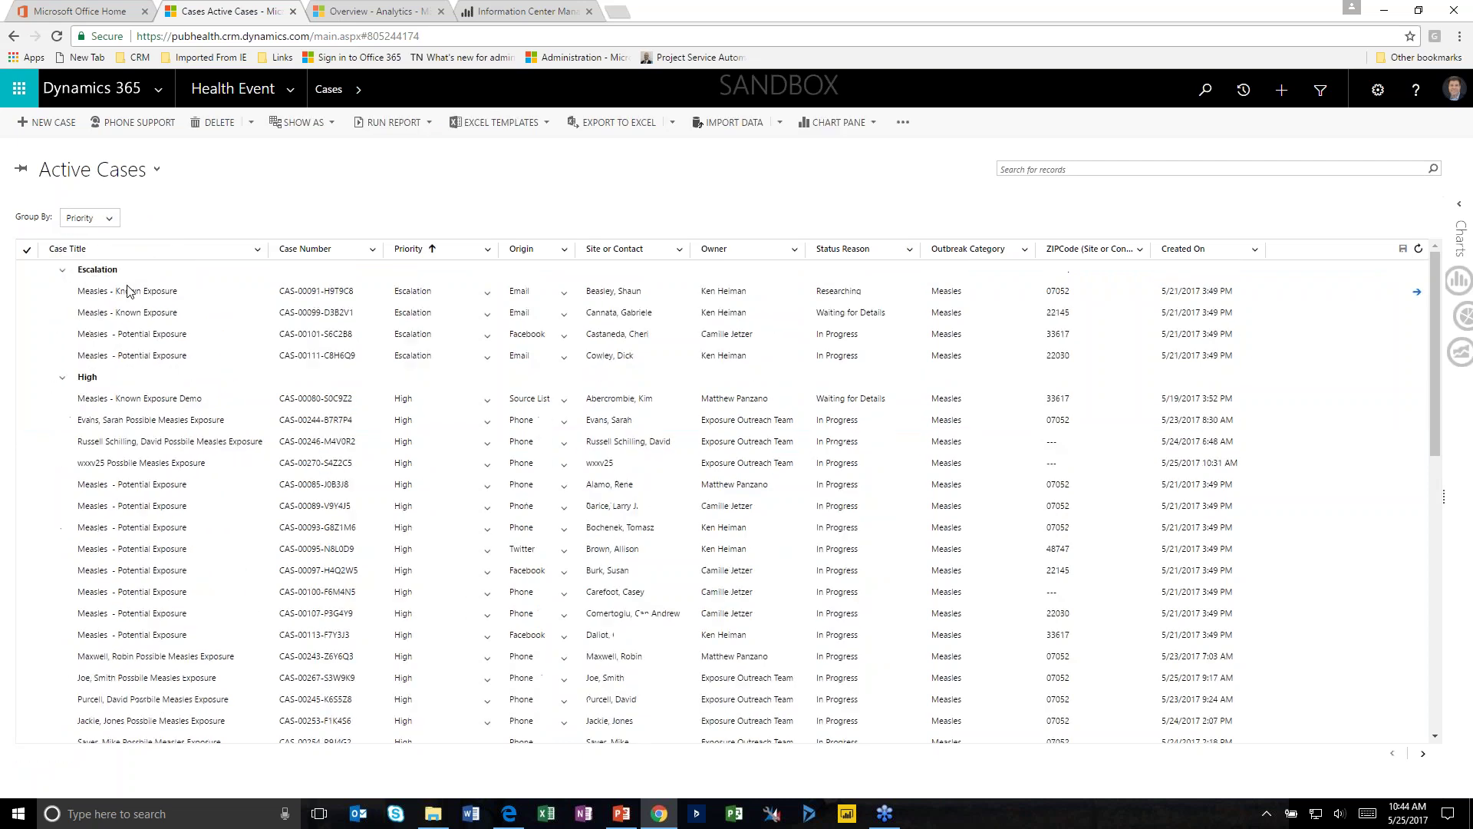
pyautogui.click(62, 269)
pyautogui.click(62, 291)
pyautogui.click(62, 310)
pyautogui.click(64, 273)
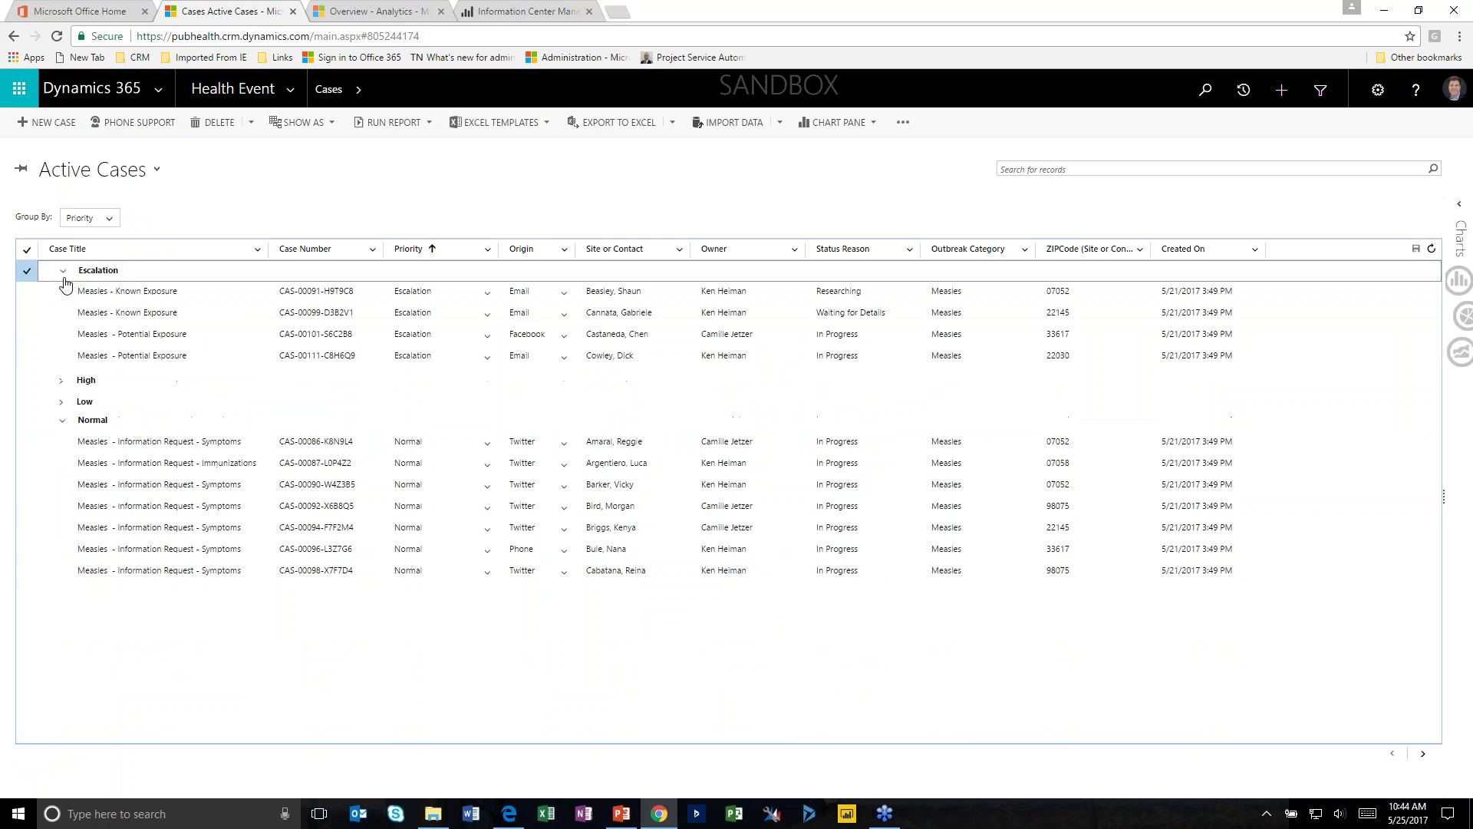
pyautogui.click(61, 380)
# Group the Active Cases list by Origin and then by ZIPCode (Site or Contact), looking through the ZIP code groups
pyautogui.click(107, 219)
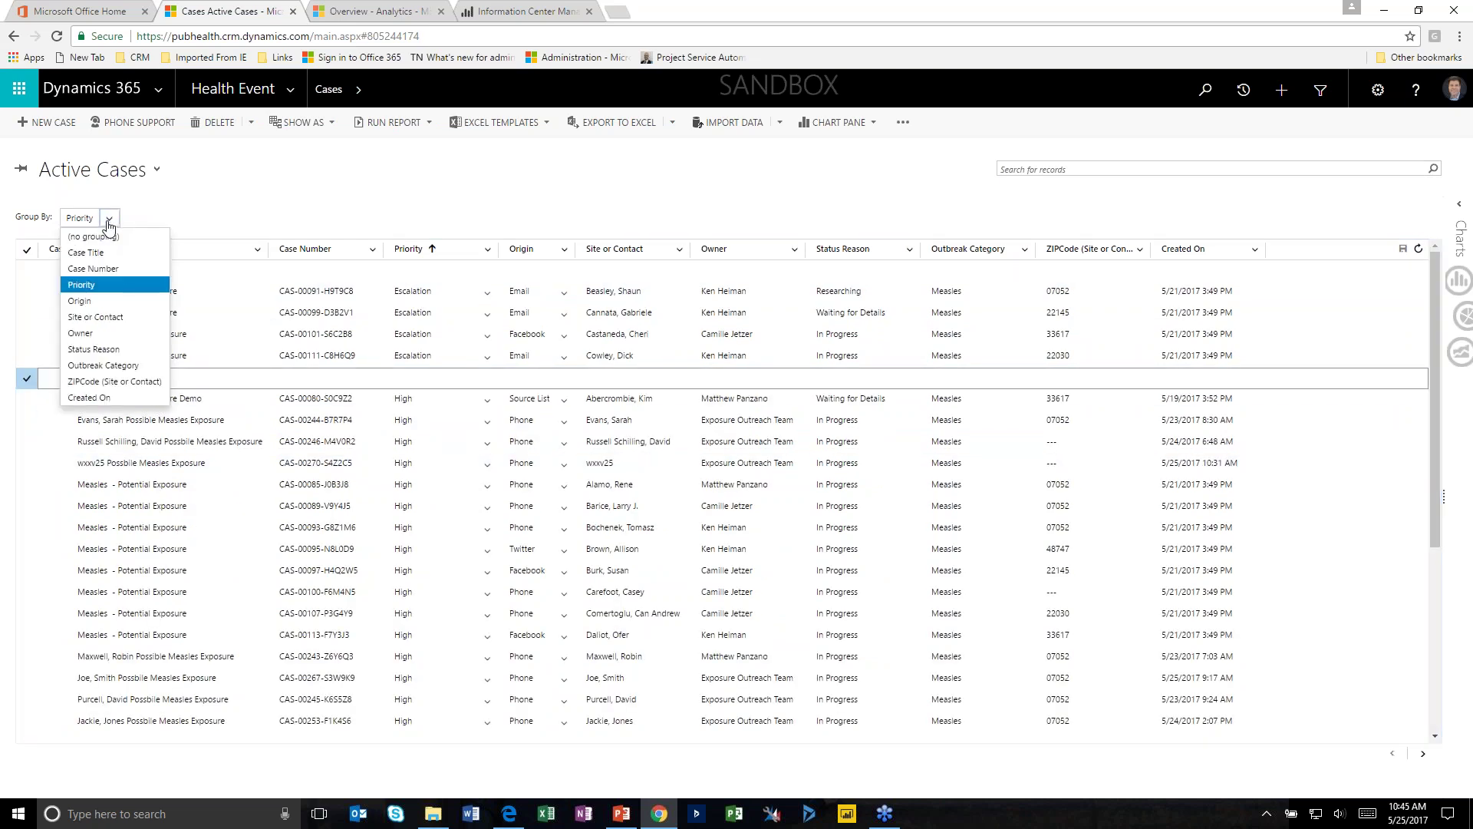
pyautogui.click(103, 300)
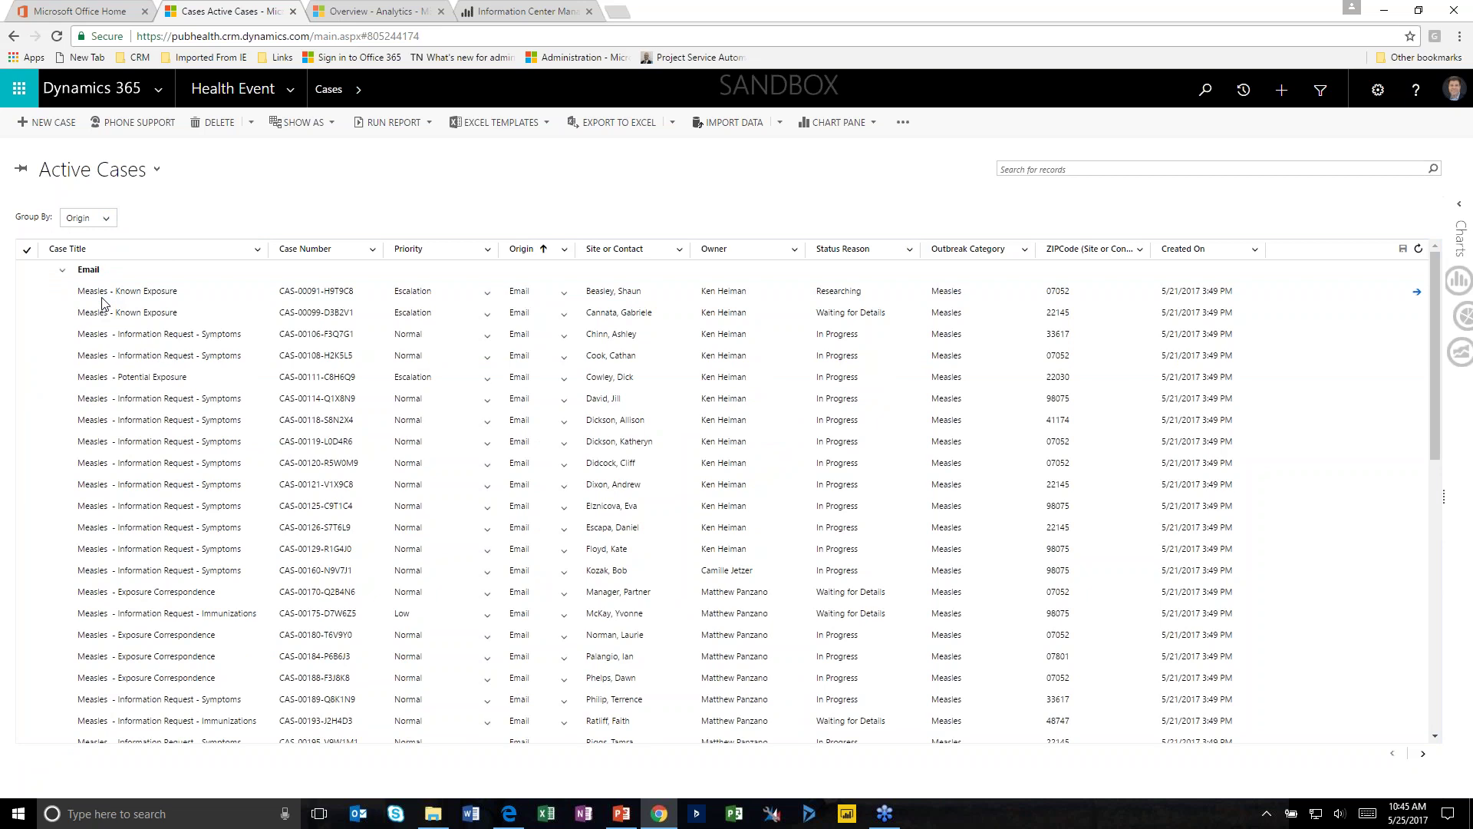
pyautogui.click(106, 219)
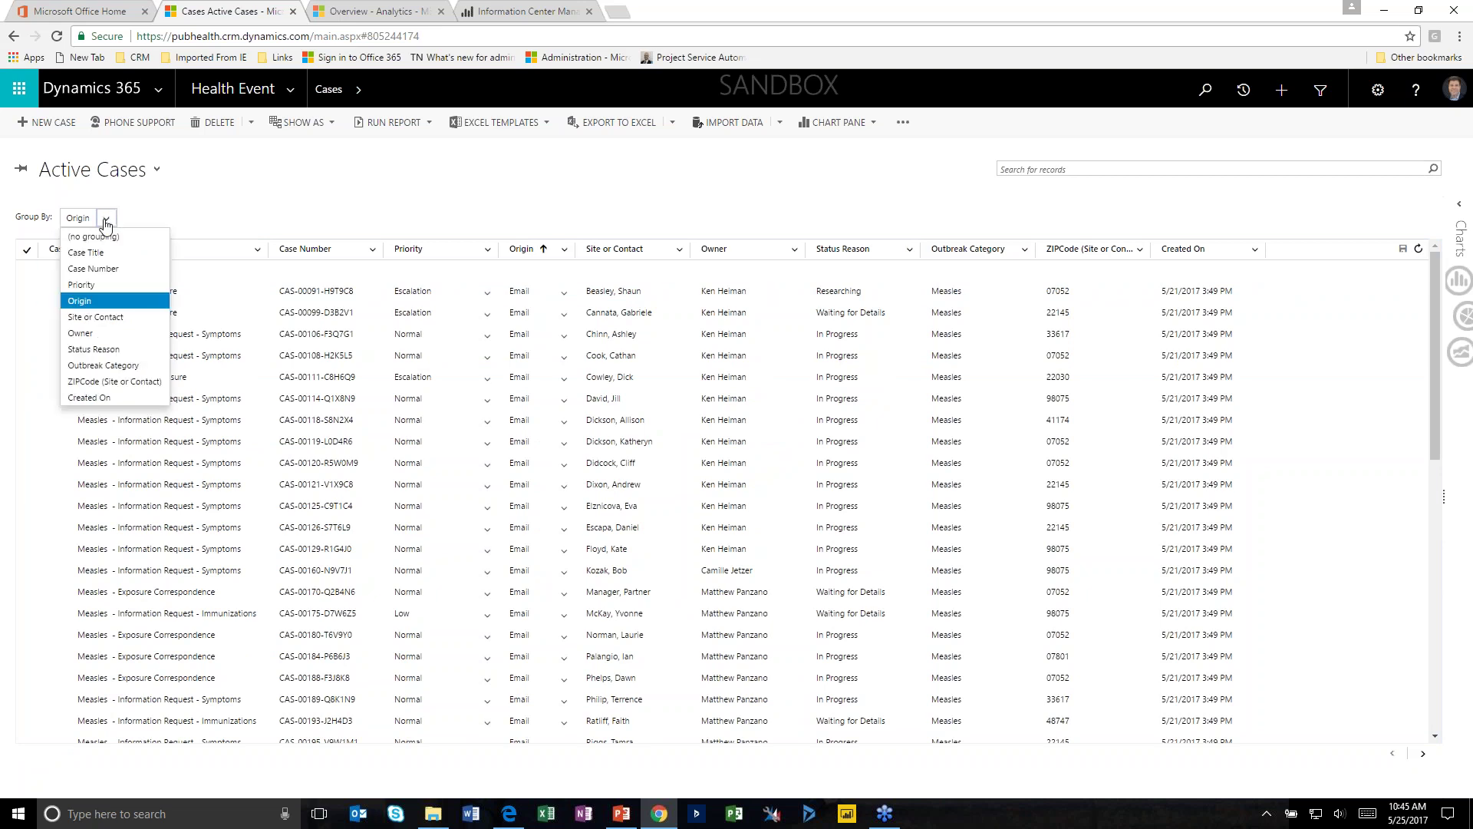
pyautogui.click(107, 381)
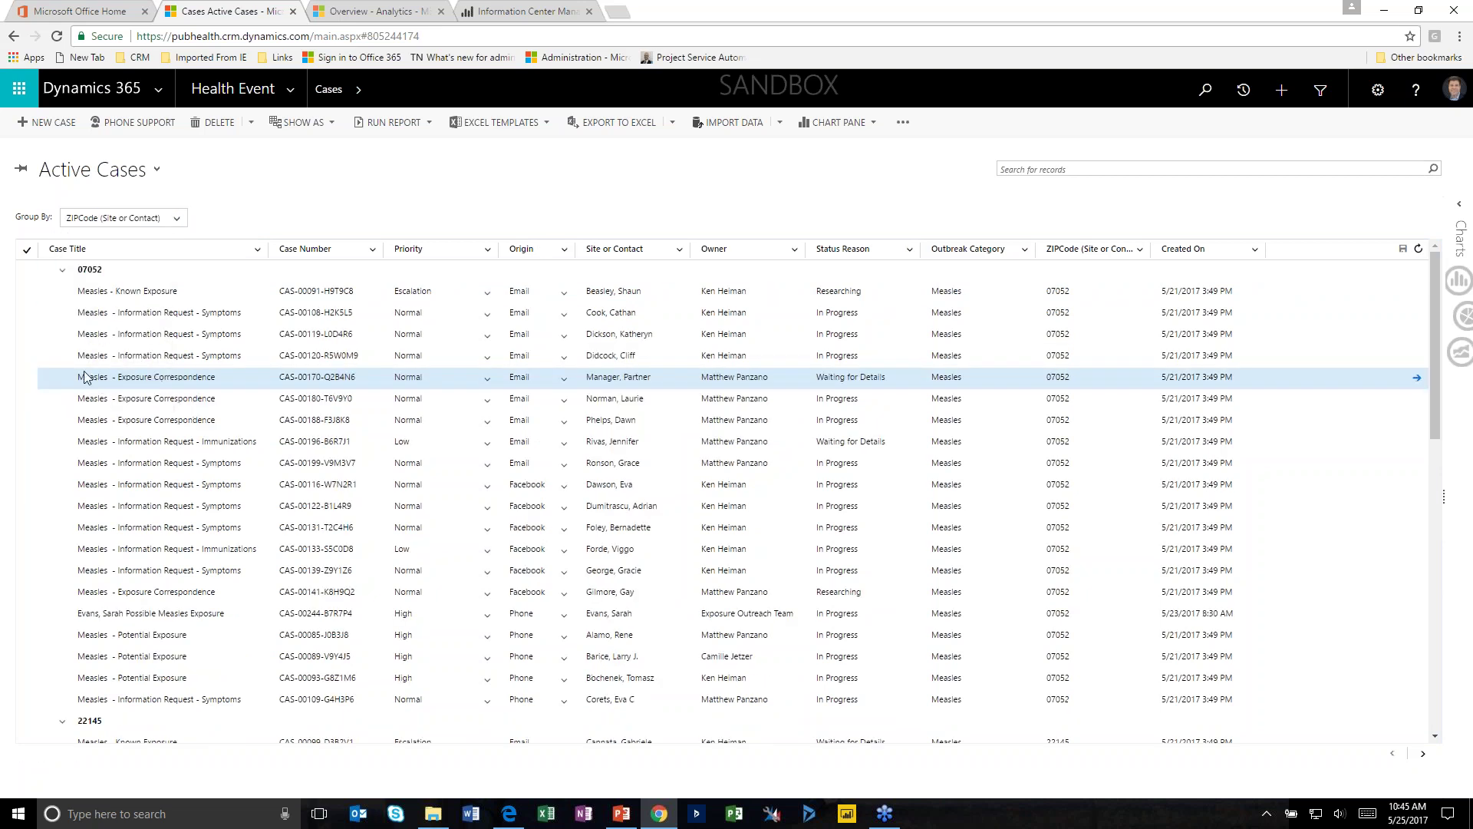
pyautogui.scroll(-1, 69, 486)
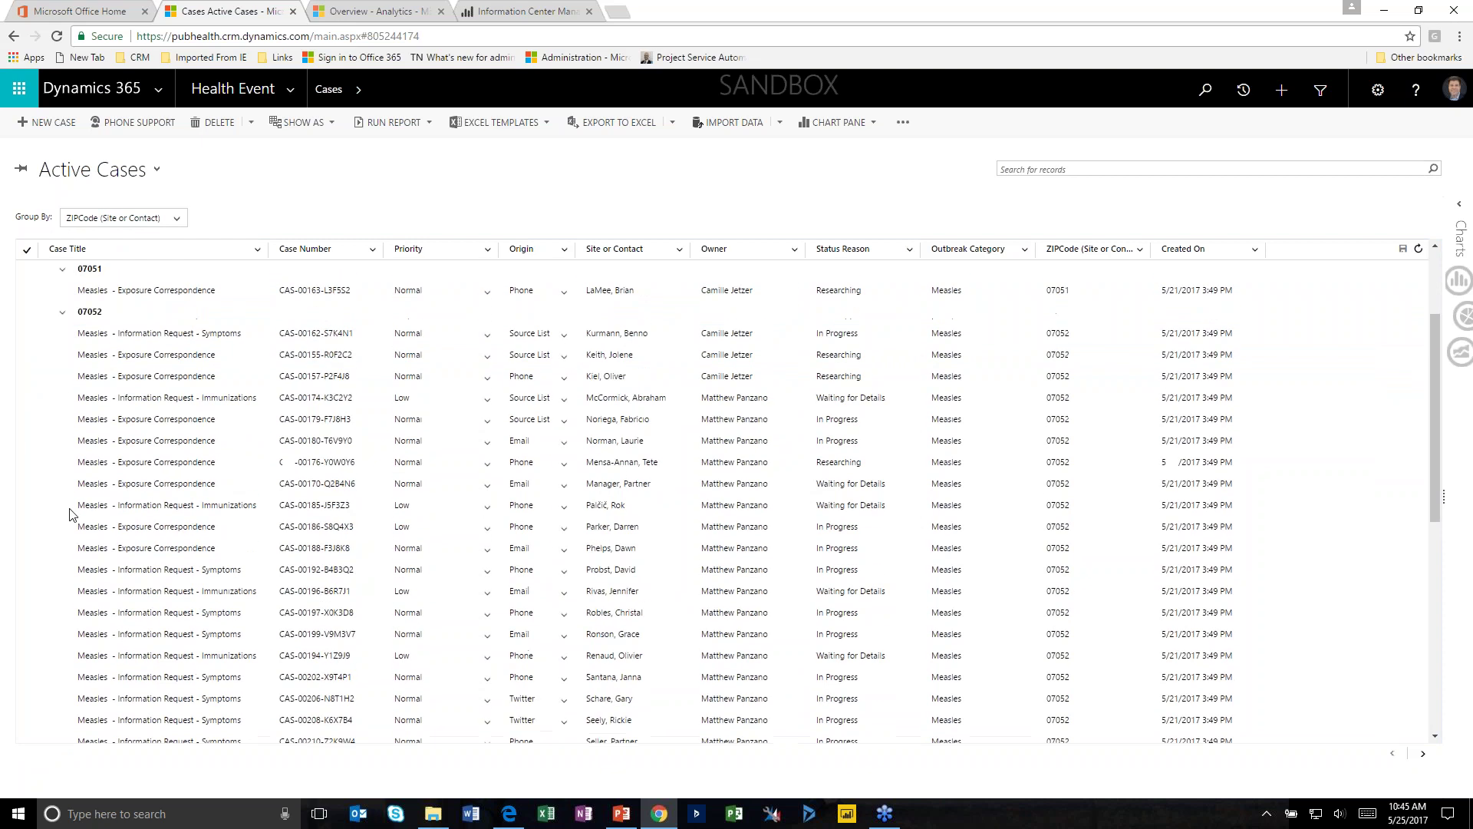
pyautogui.scroll(1, 70, 485)
# Remove the grouping from the Active Cases list and move the Status Reason column in front of Case Title
pyautogui.click(178, 219)
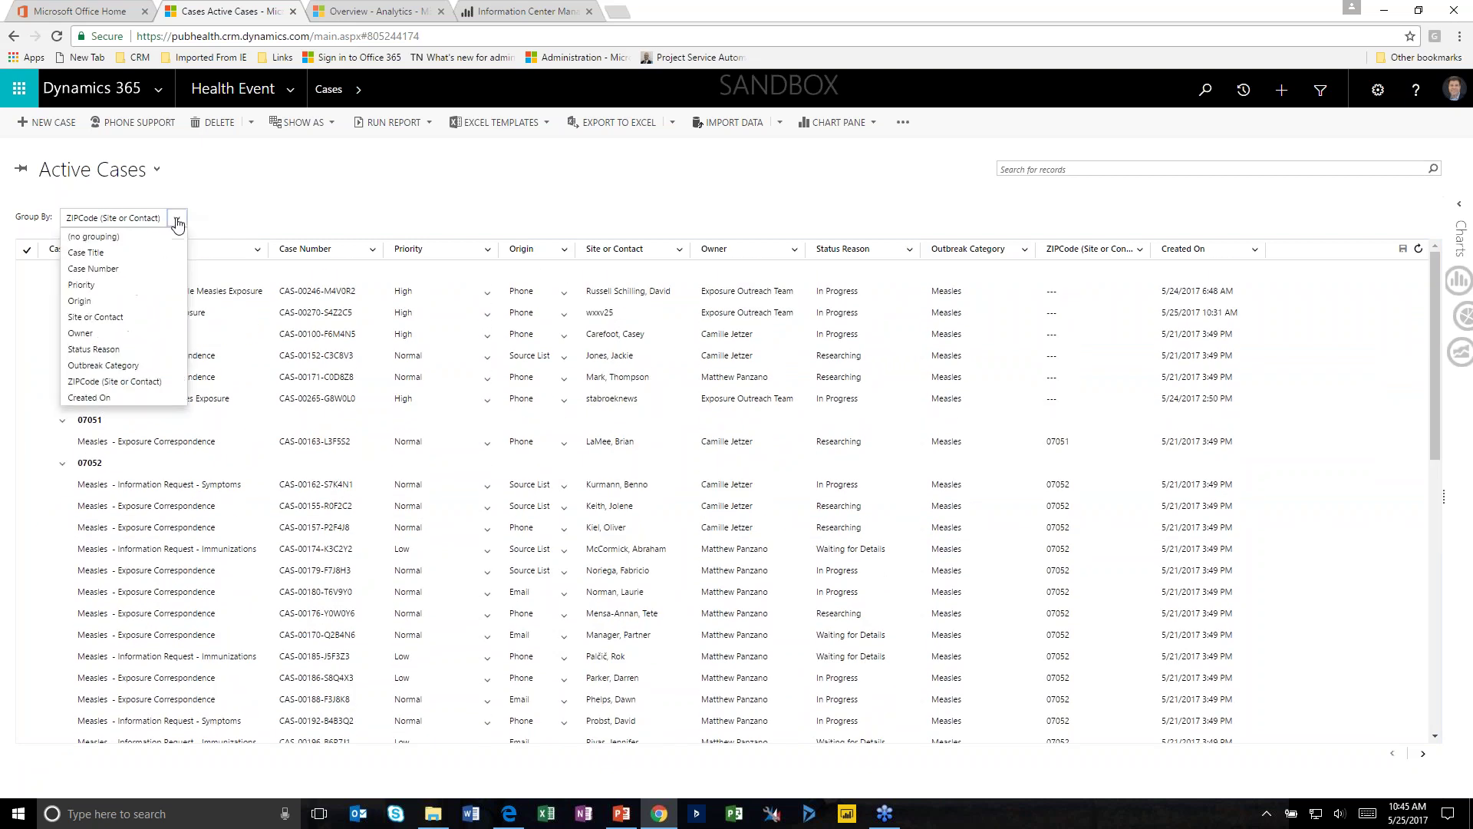
pyautogui.click(137, 237)
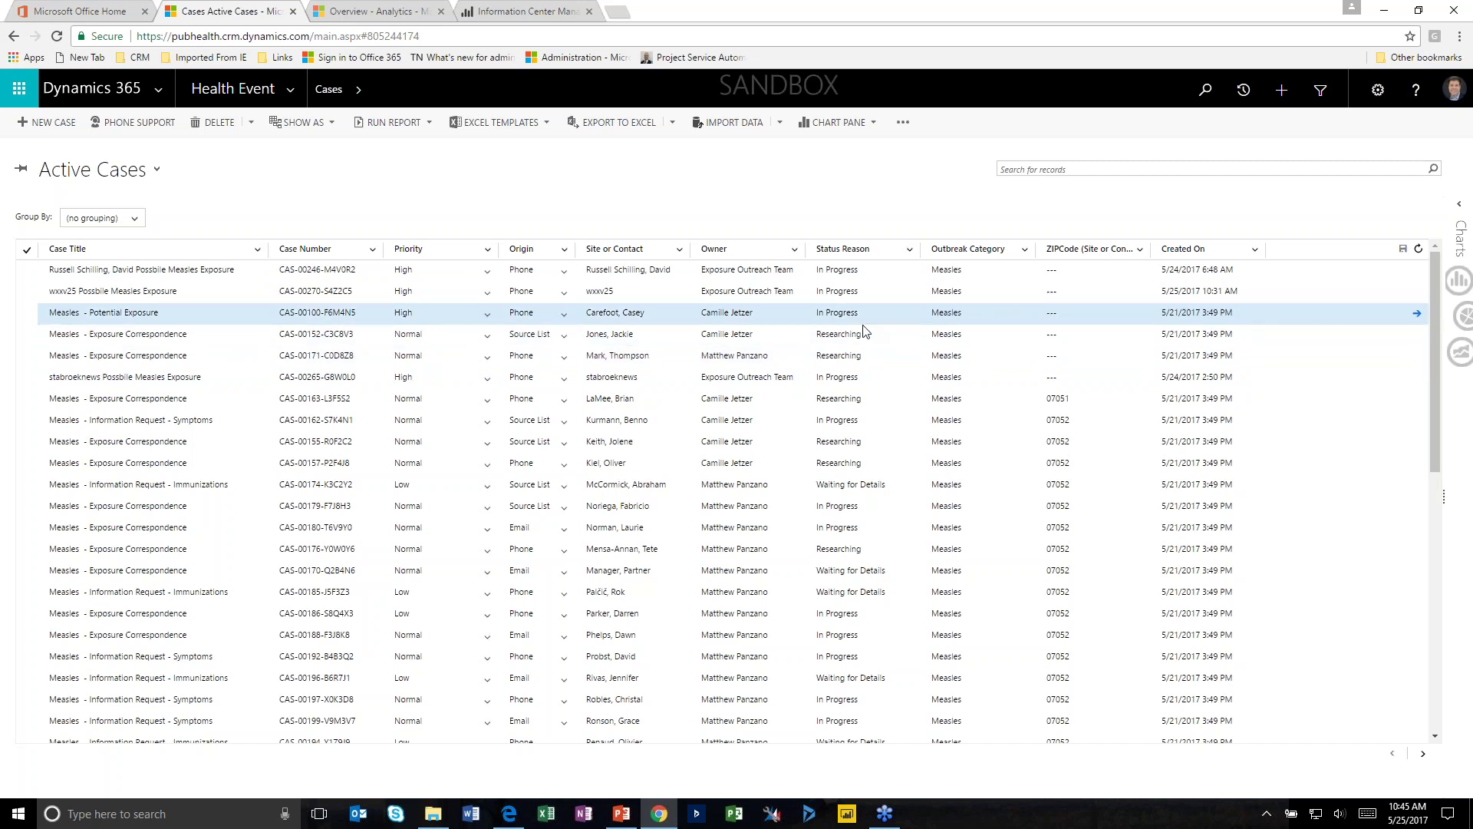
pyautogui.click(849, 251)
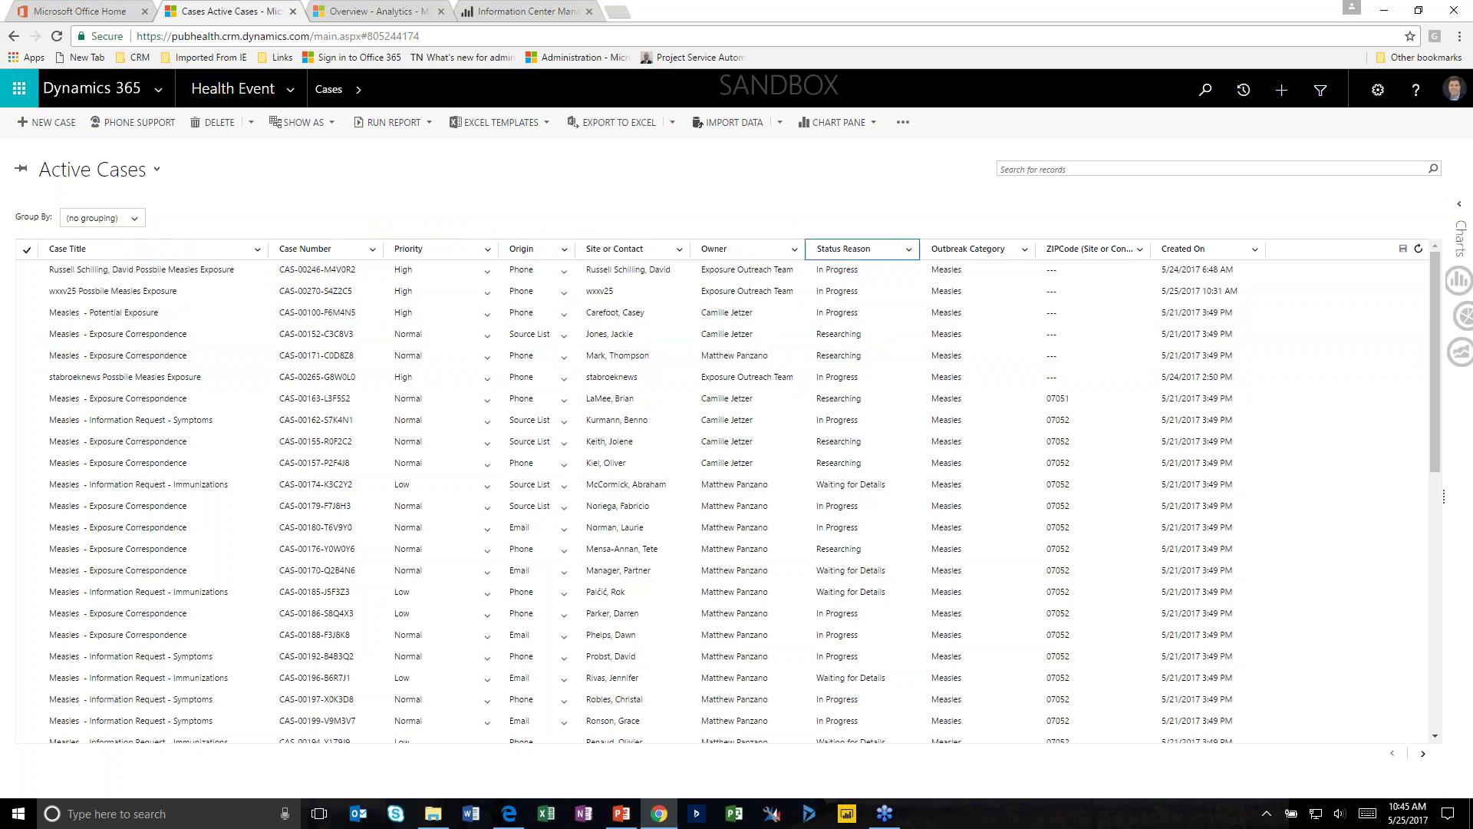
pyautogui.moveTo(849, 252); pyautogui.dragTo(109, 258)
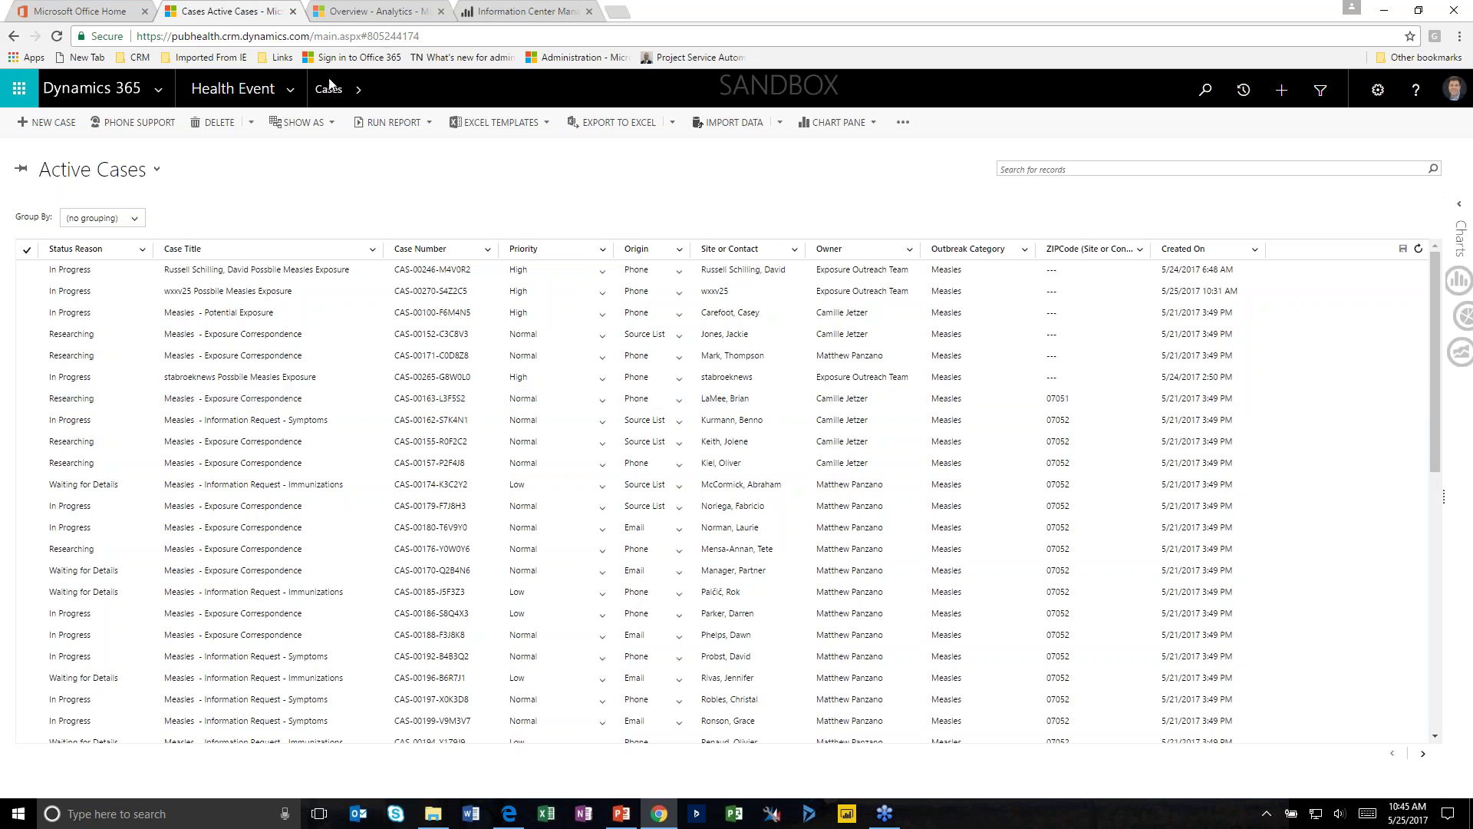
# Open the Exposure Surveys list with its results chart displayed and filter the surveys to the A = At risk category
pyautogui.click(297, 90)
pyautogui.click(394, 268)
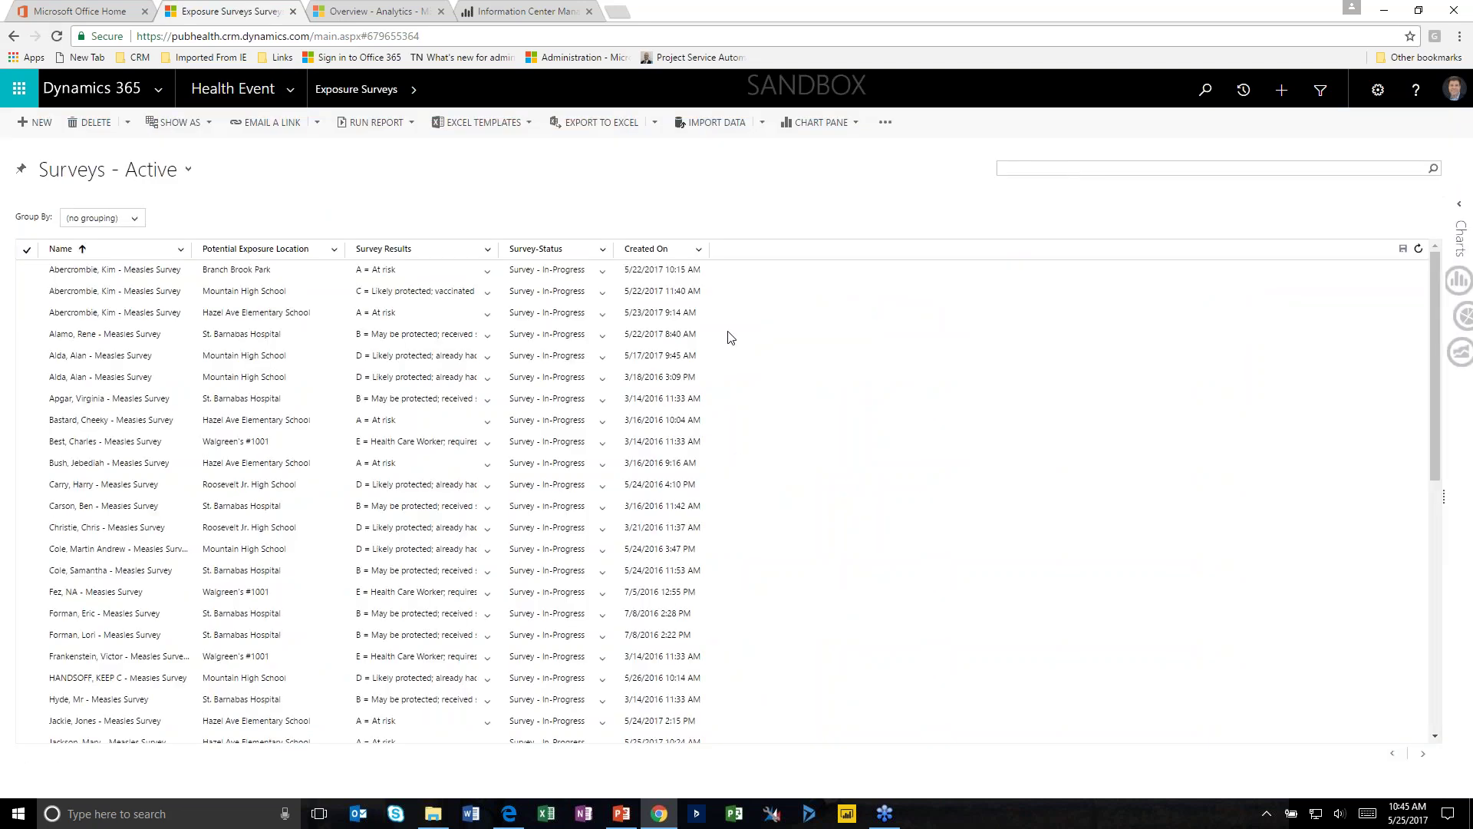
pyautogui.click(1460, 207)
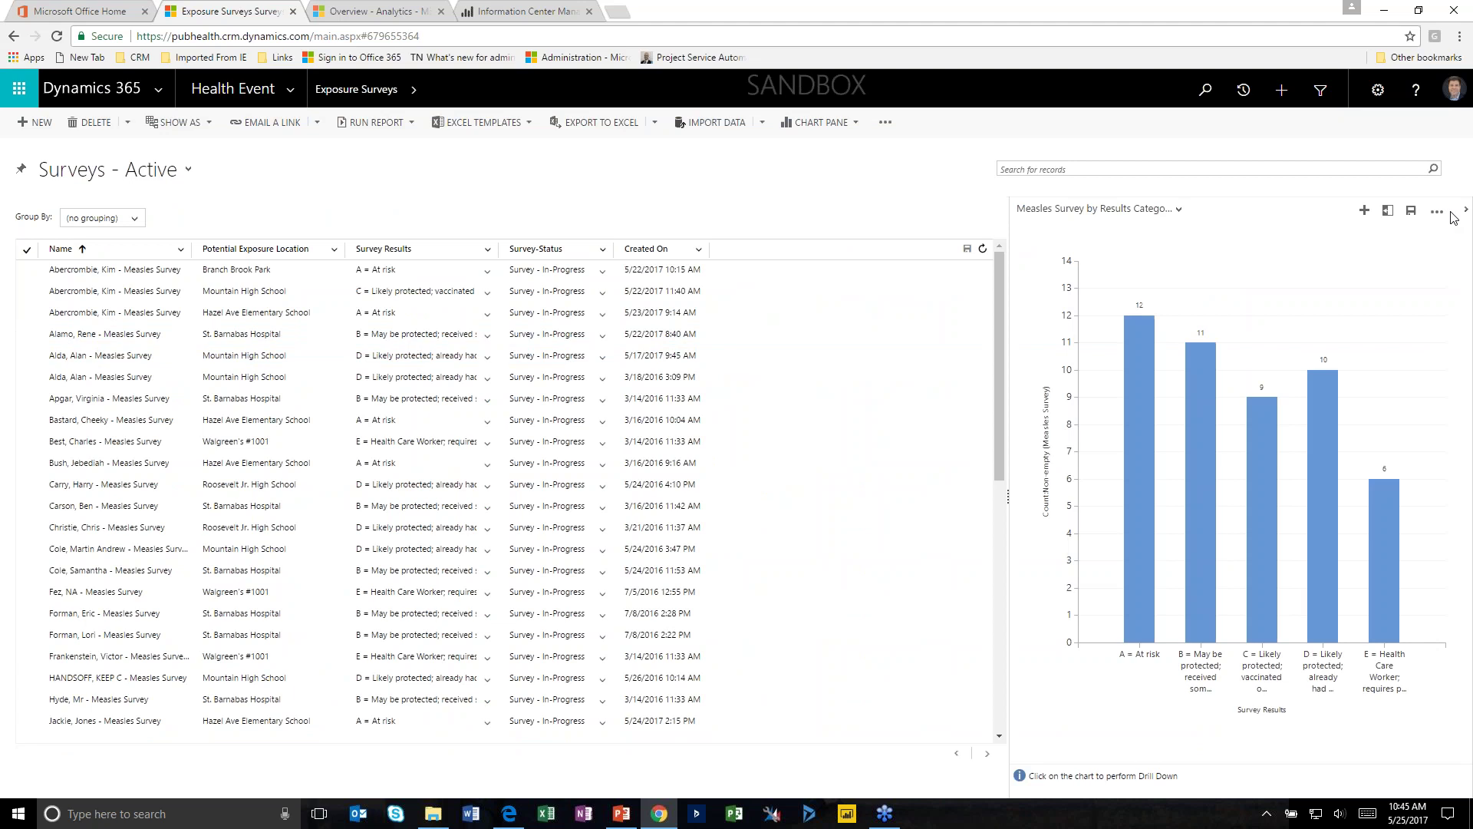
pyautogui.click(1144, 595)
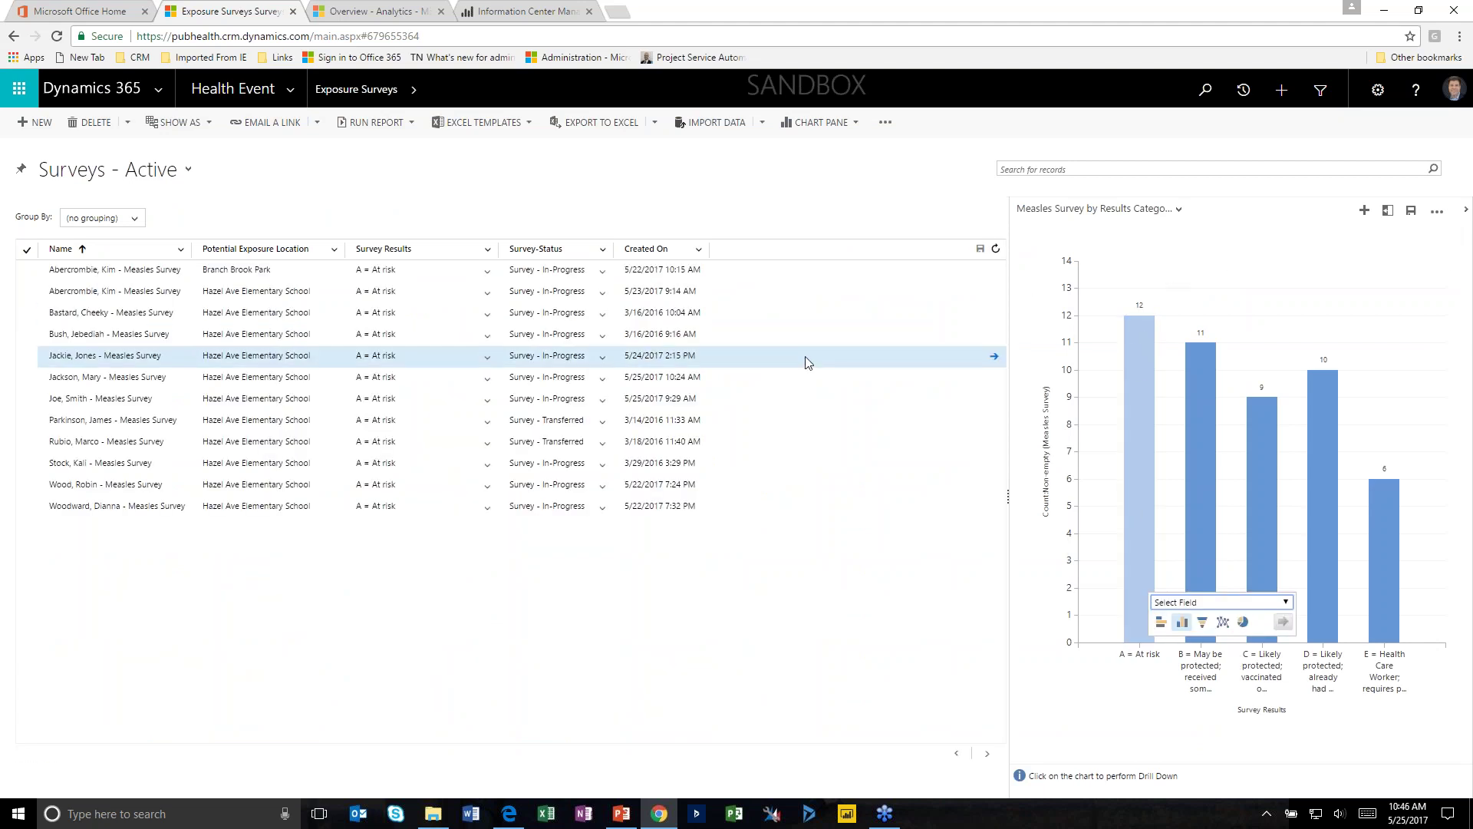
# Group the active surveys by Survey Results and pick the B and C result categories in the chart
pyautogui.click(130, 223)
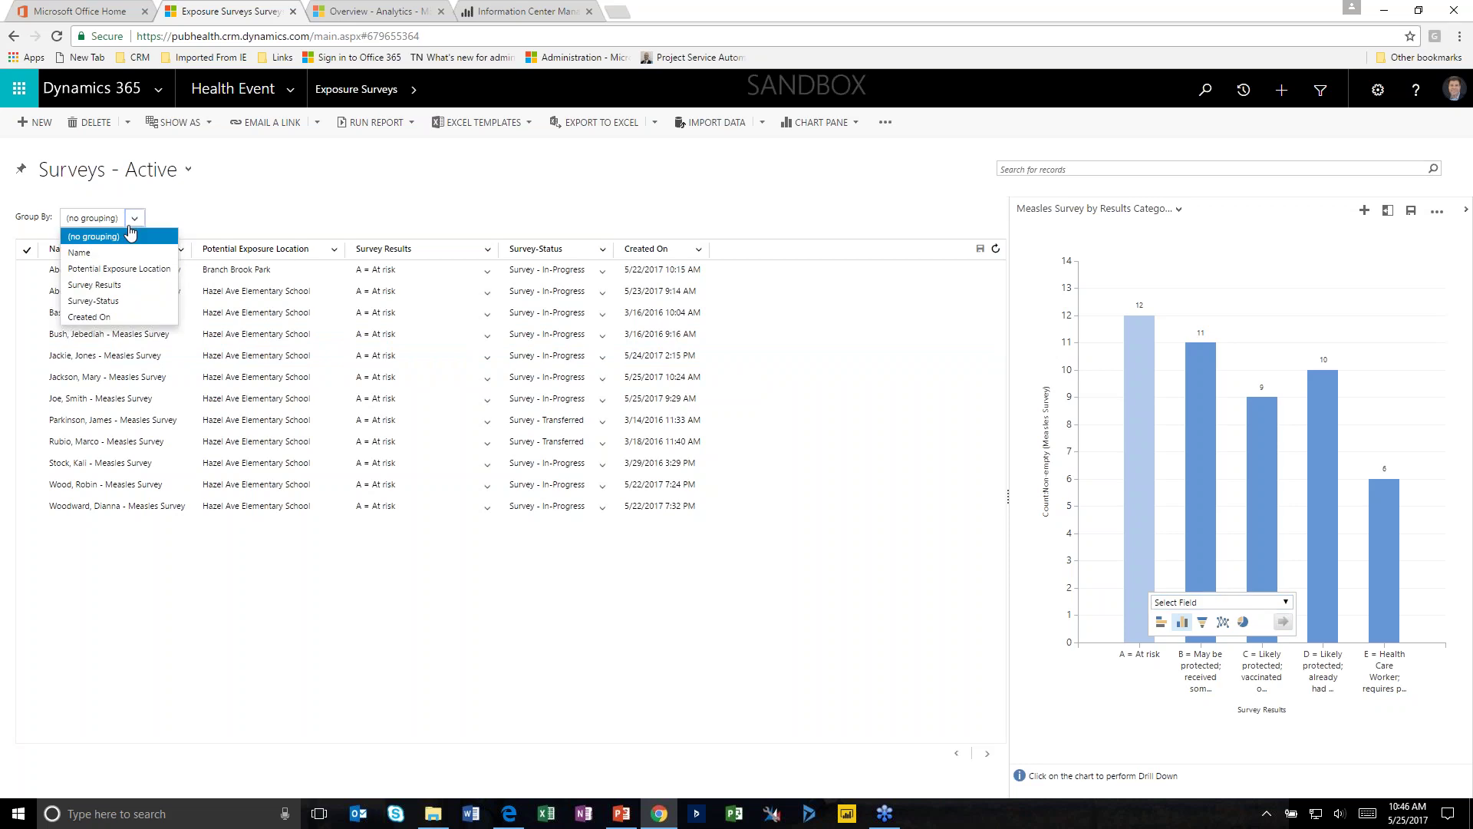
pyautogui.click(126, 285)
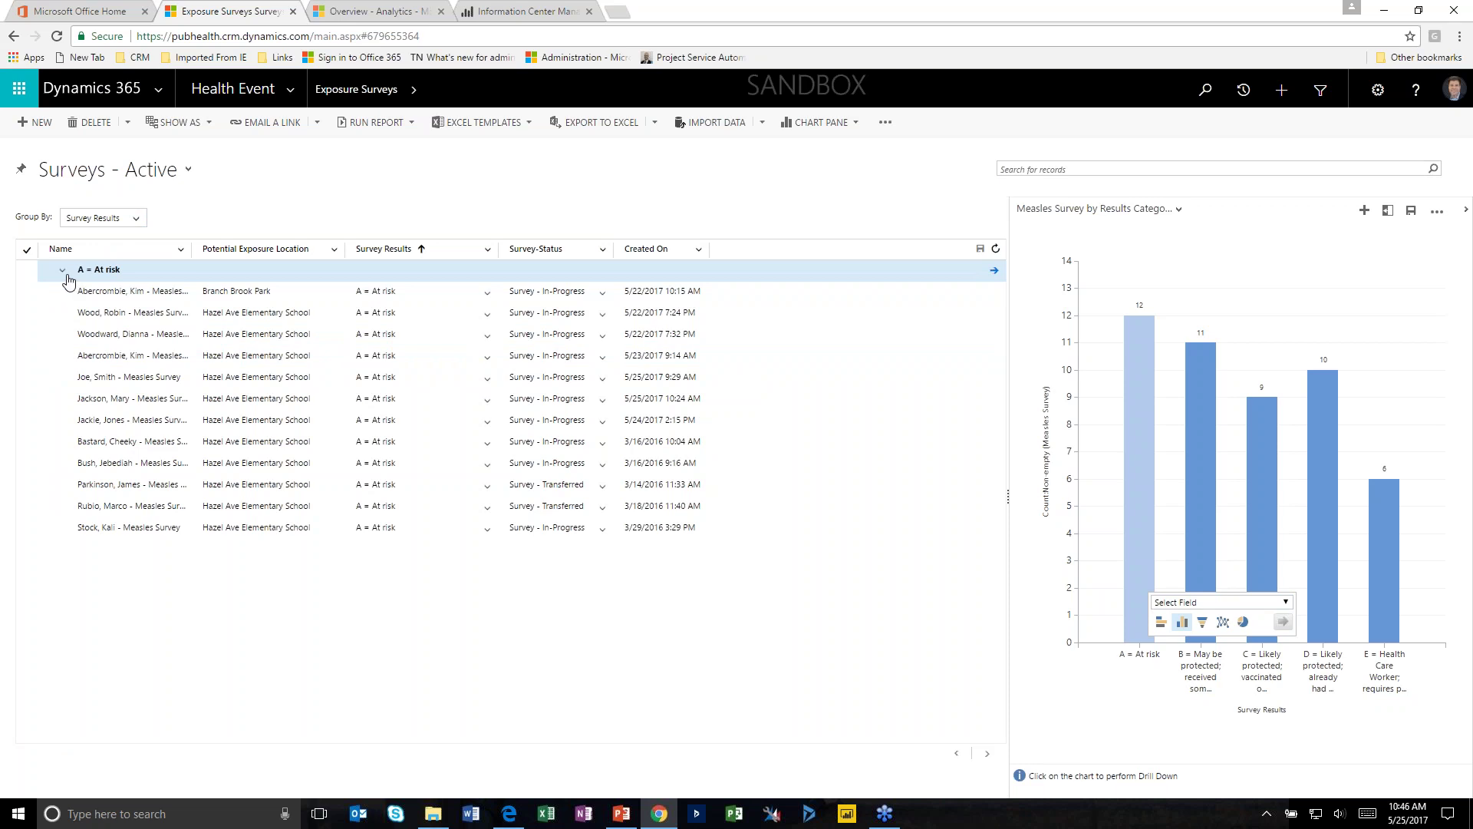
pyautogui.click(1297, 265)
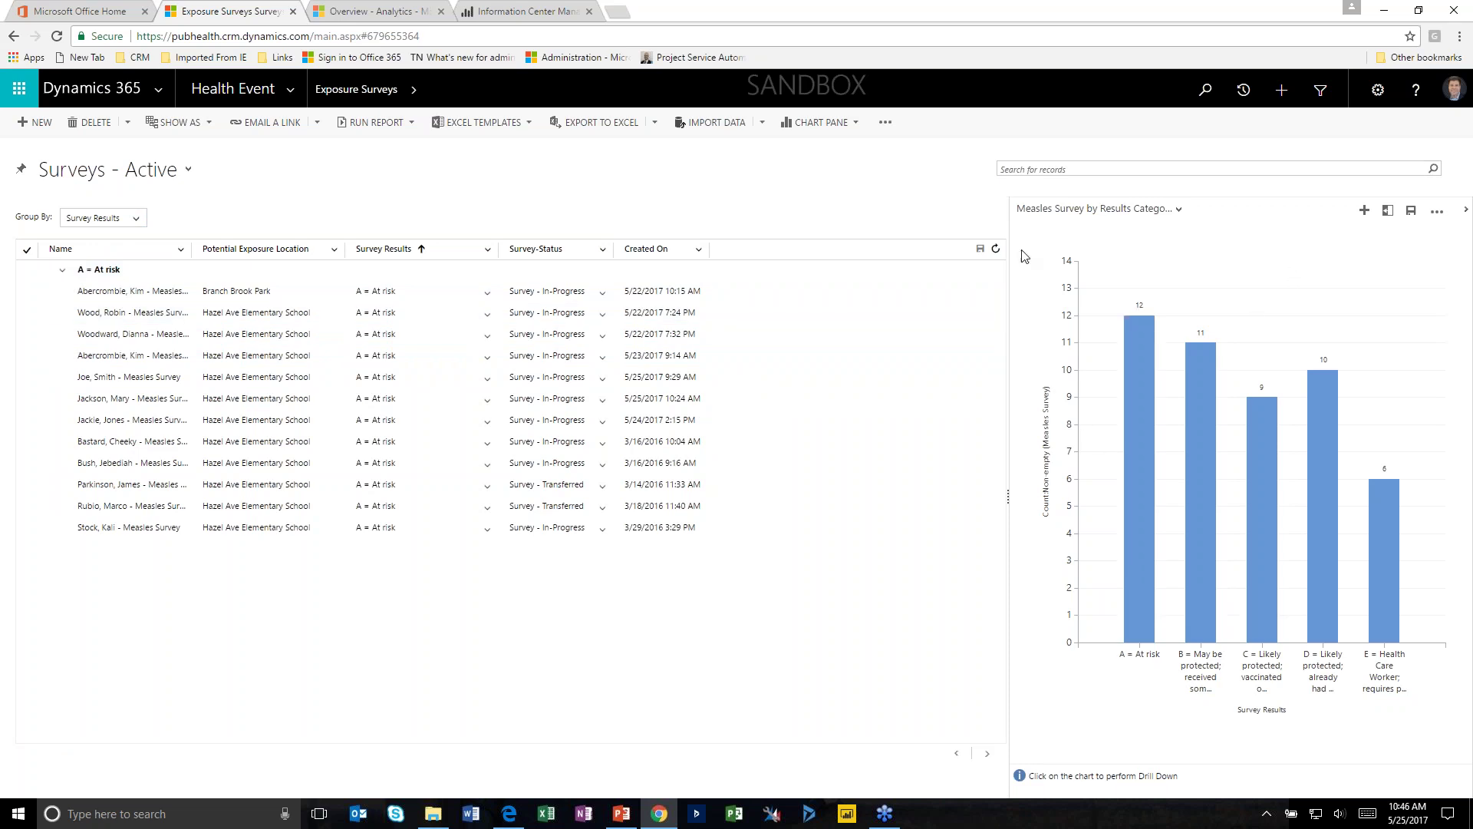
pyautogui.click(1207, 403)
pyautogui.click(1261, 538)
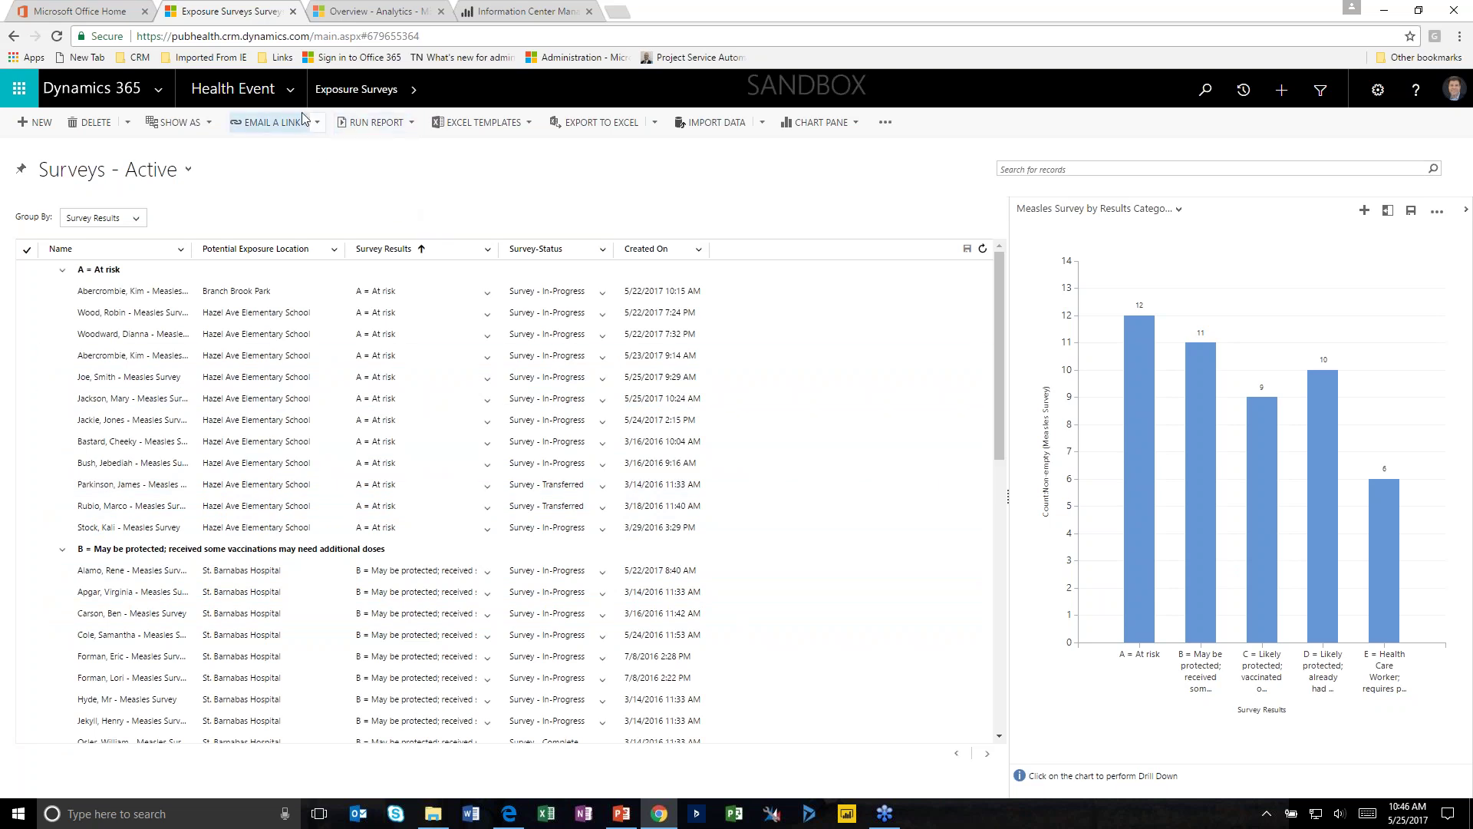
# Return to the Active Cases list, download the Cases By Zip Excel template and open the downloaded workbook in Excel
pyautogui.click(292, 92)
pyautogui.click(221, 263)
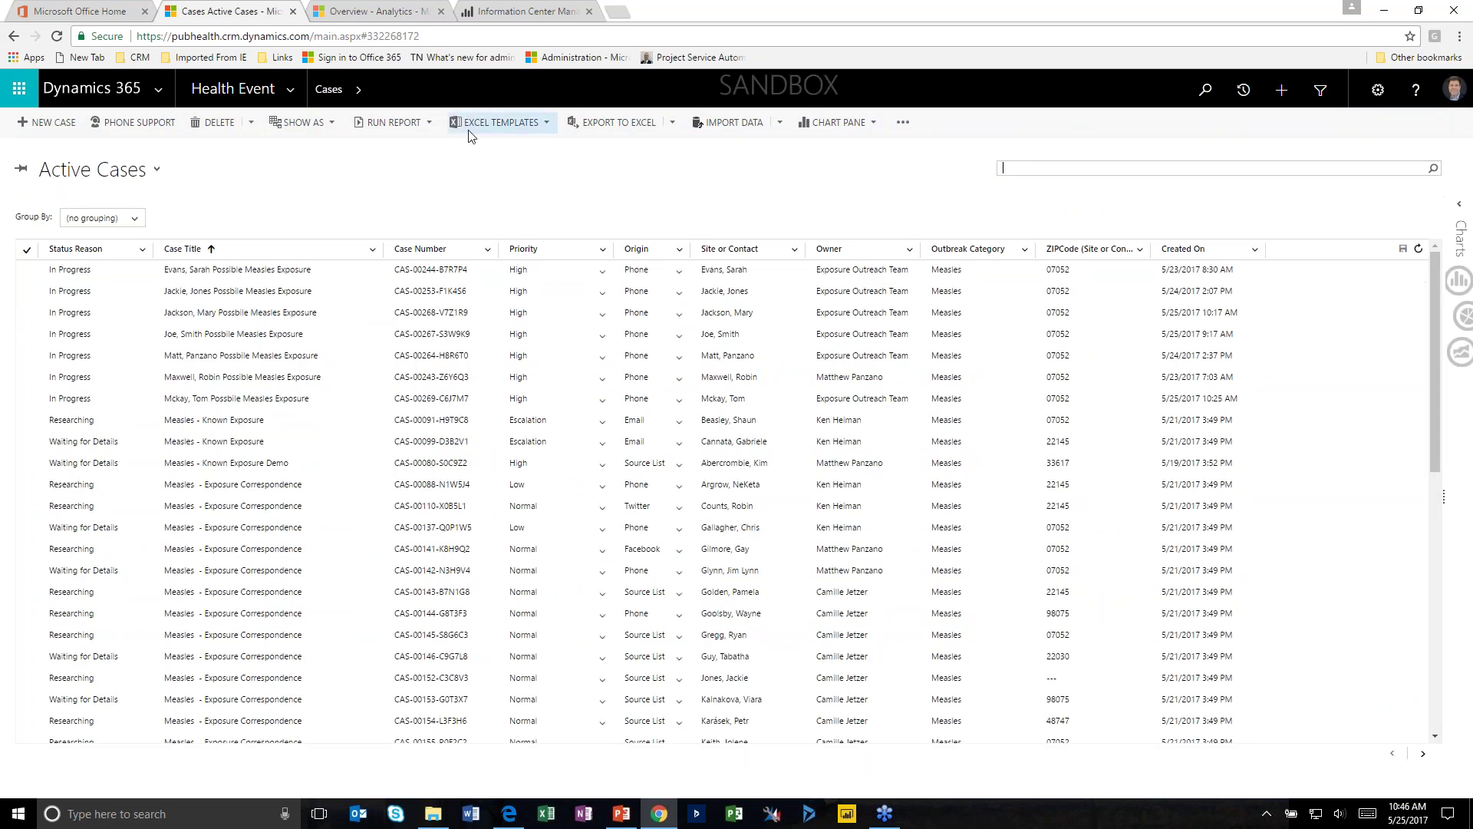
pyautogui.click(548, 124)
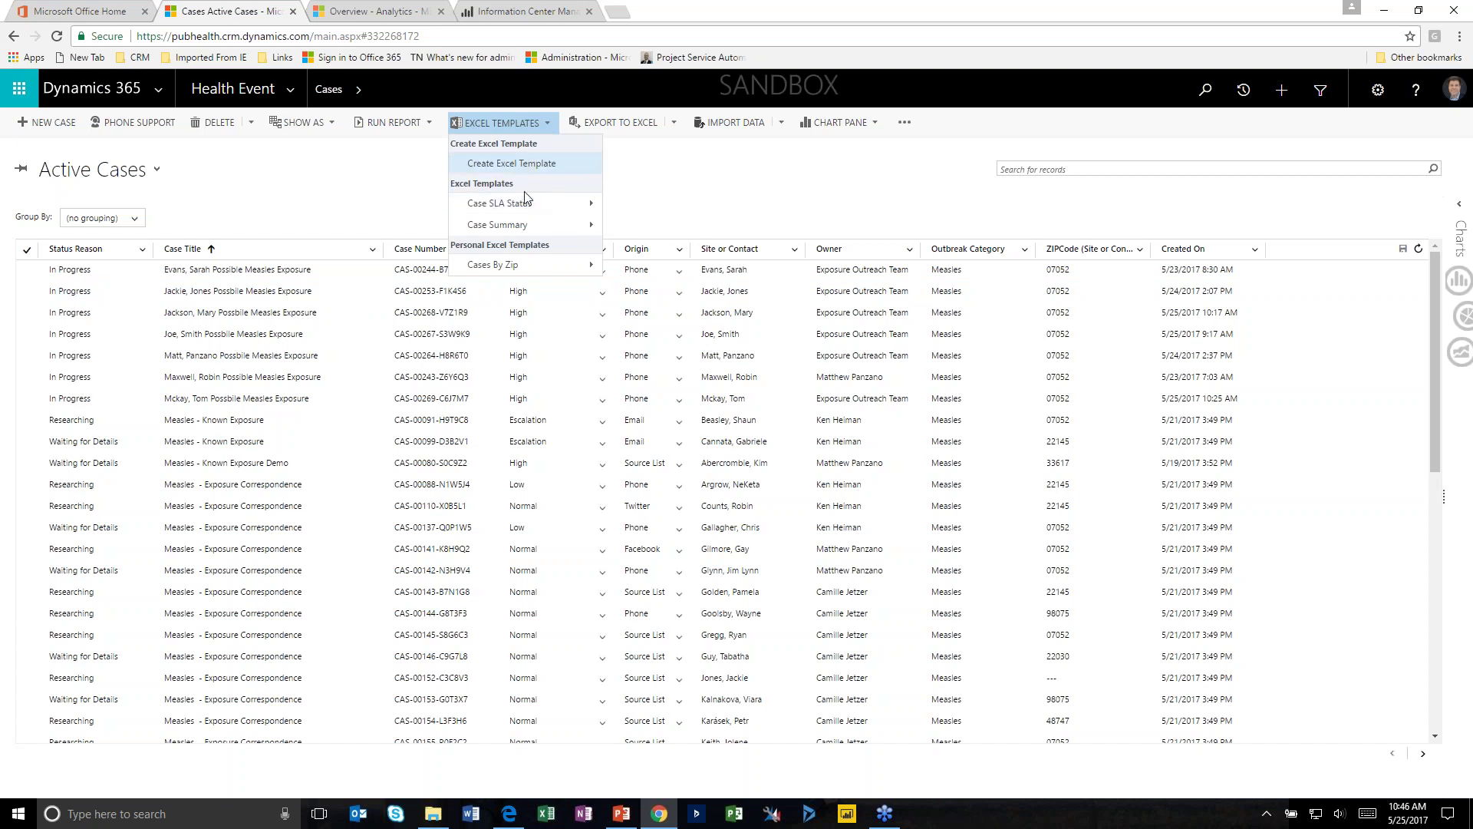
pyautogui.click(522, 264)
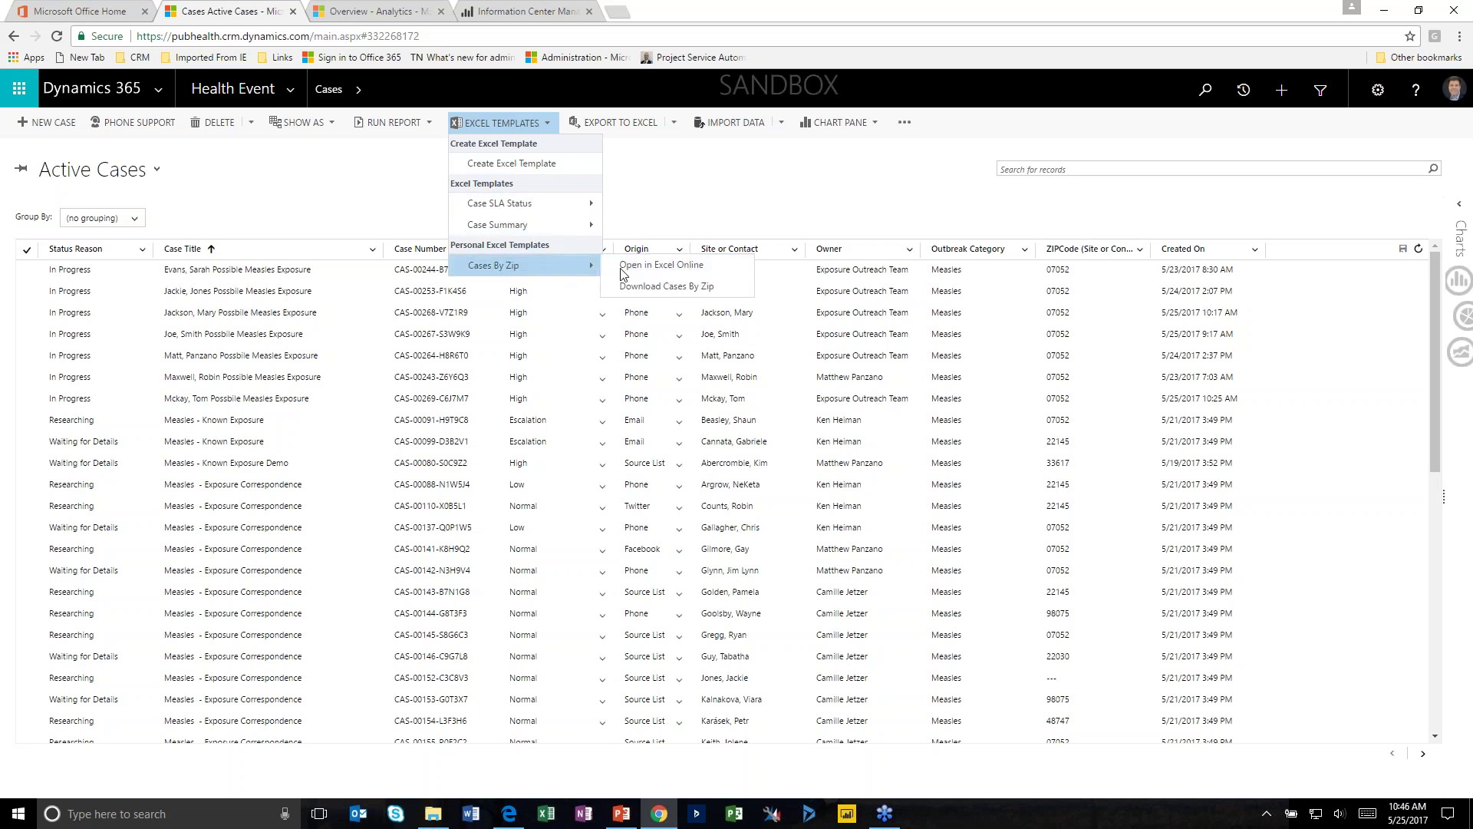
pyautogui.click(668, 289)
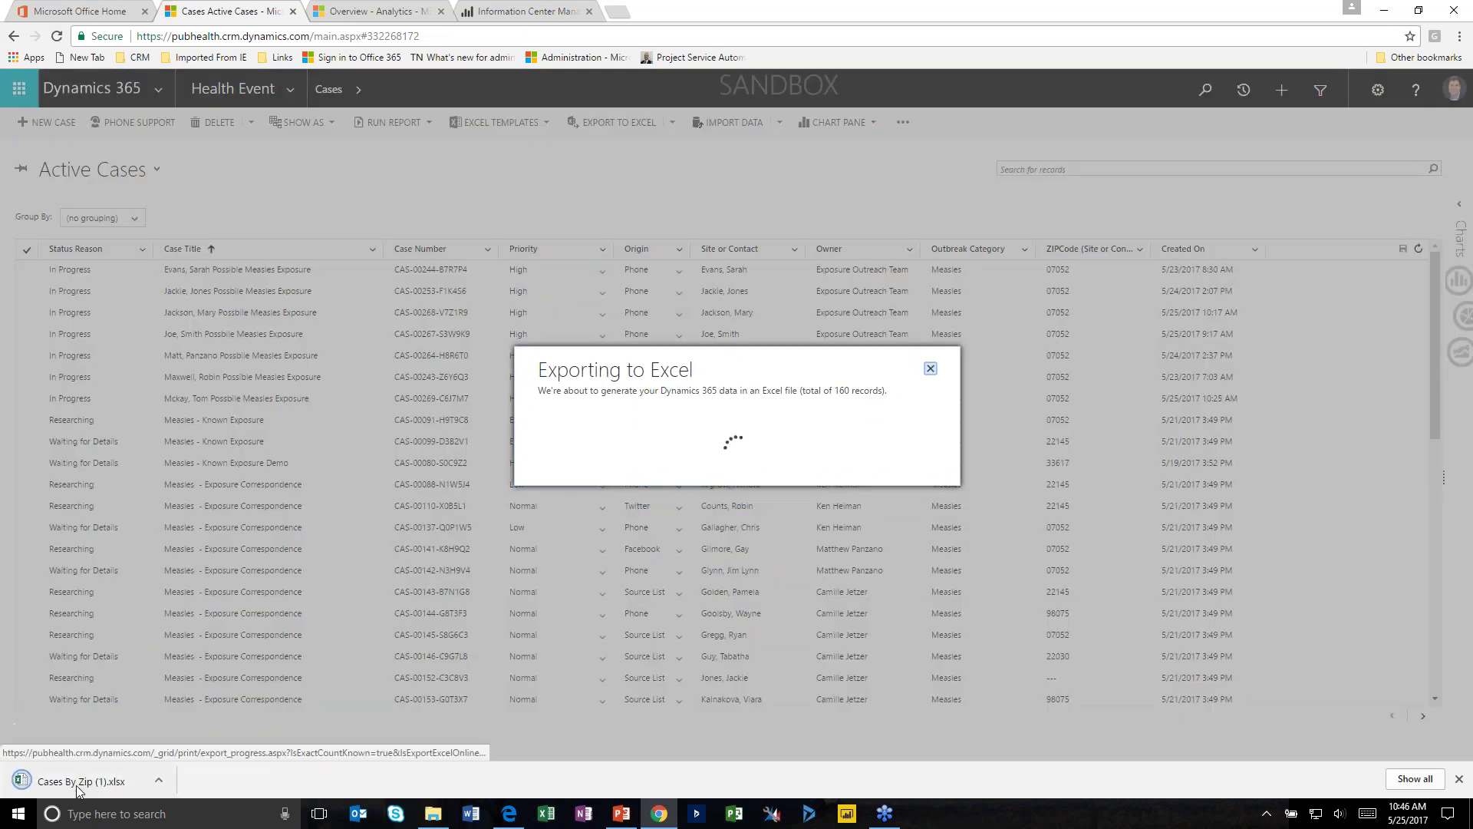
pyautogui.click(75, 783)
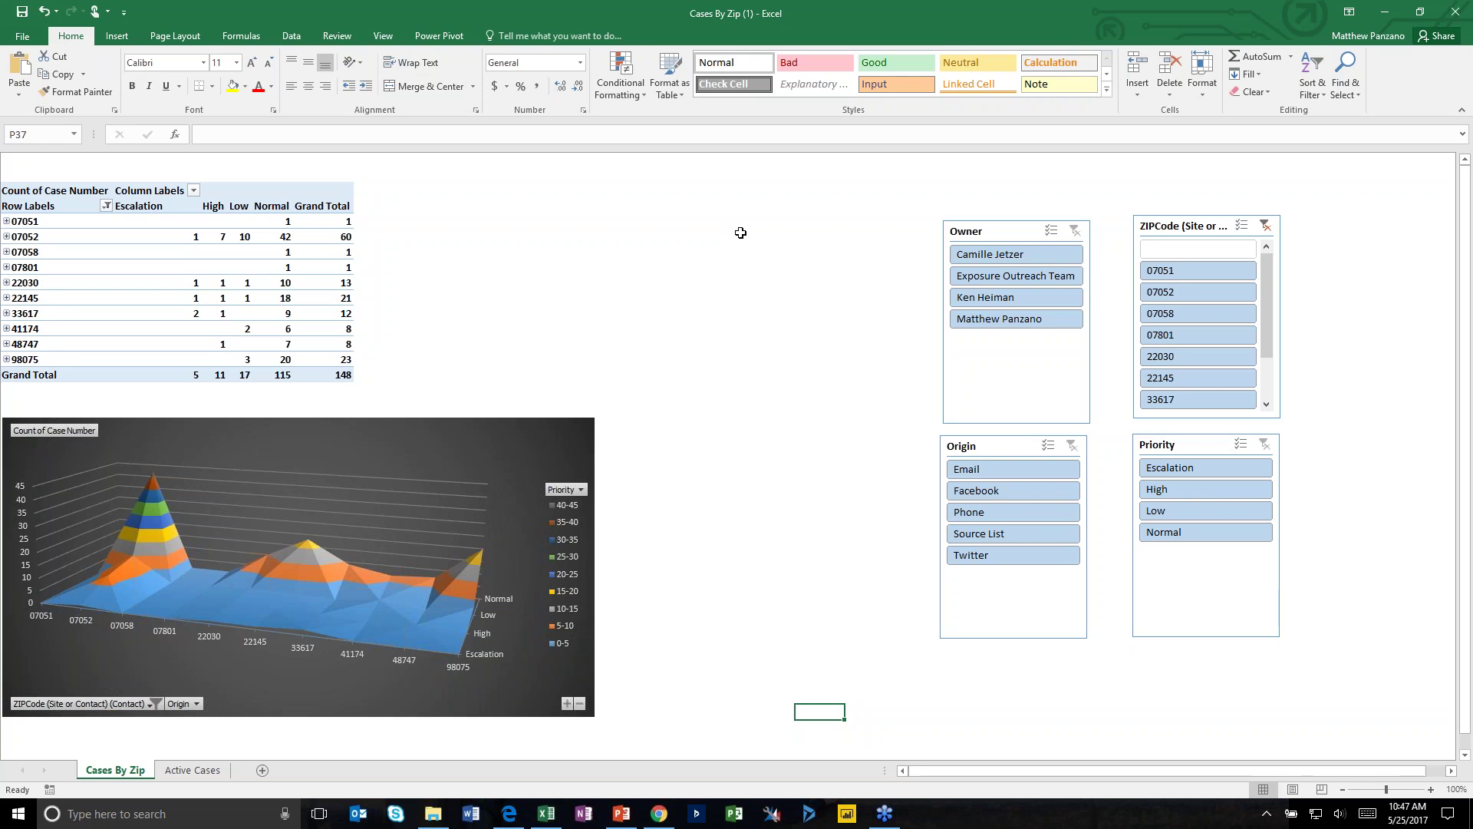
# Filter the Cases By Zip report by the first and last listed owners and the Phone and Twitter origins, then clear the Origin filter
pyautogui.click(1013, 256)
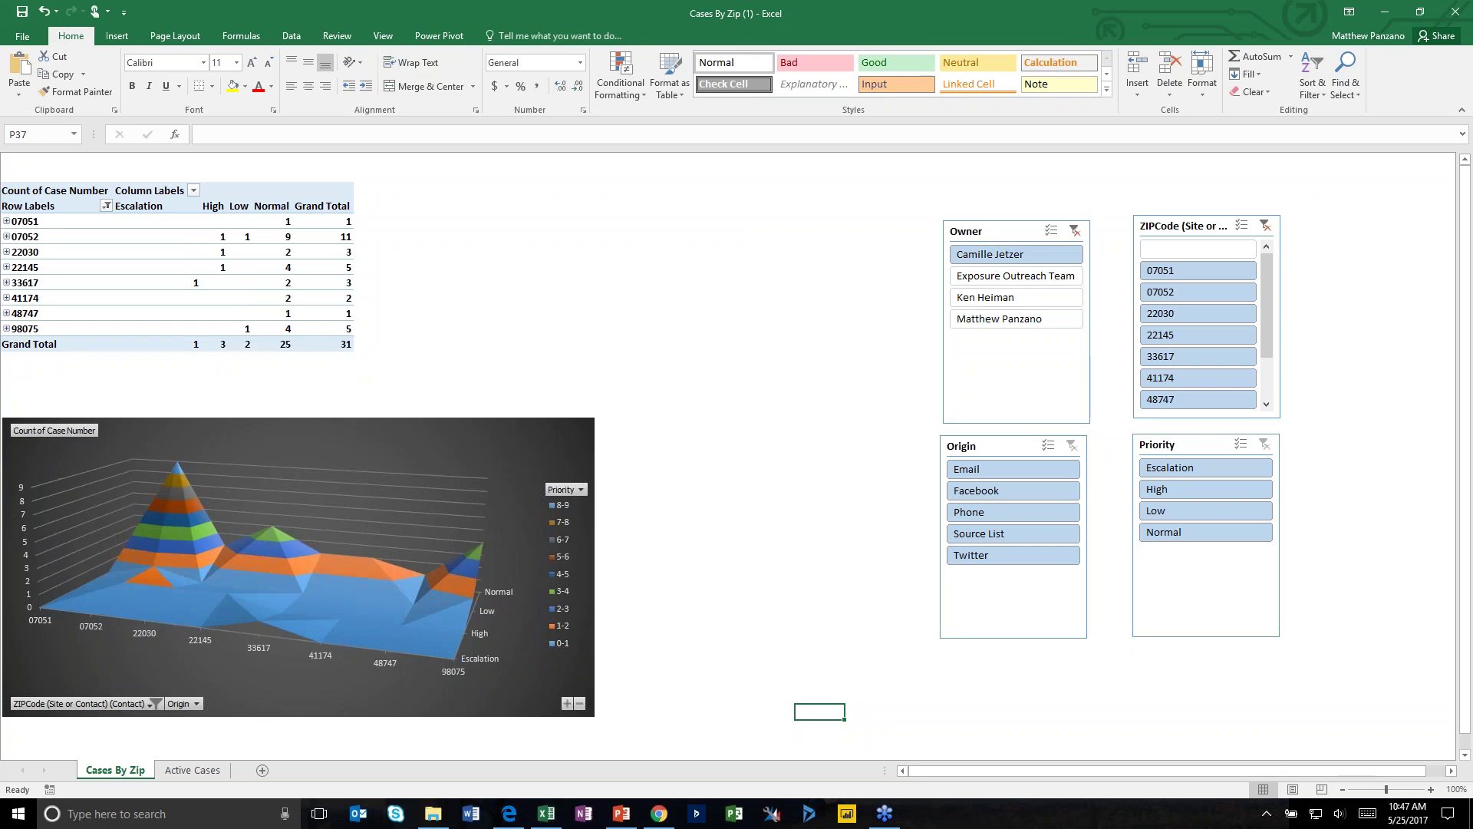
pyautogui.click(997, 318)
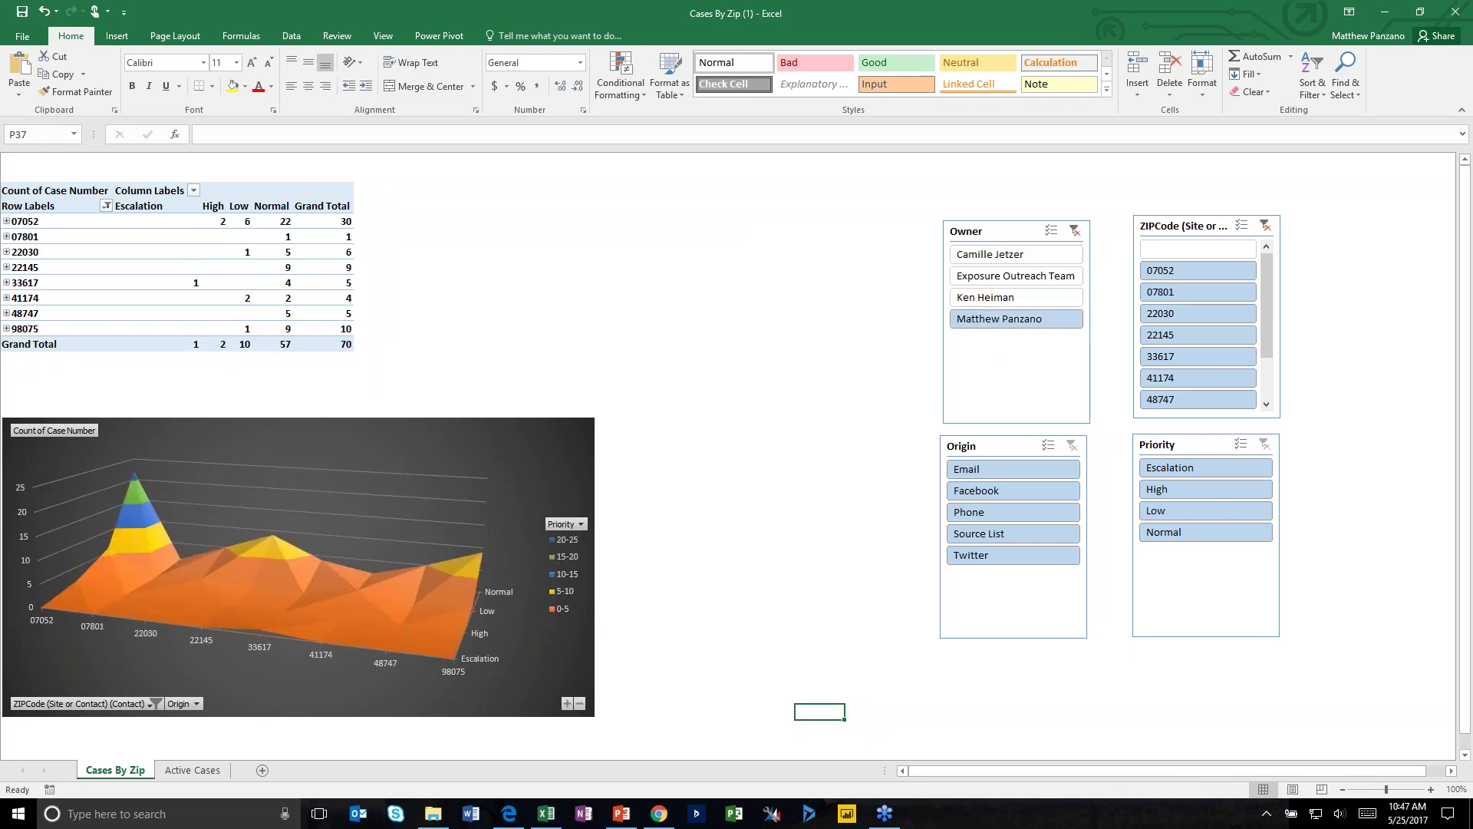
pyautogui.click(991, 513)
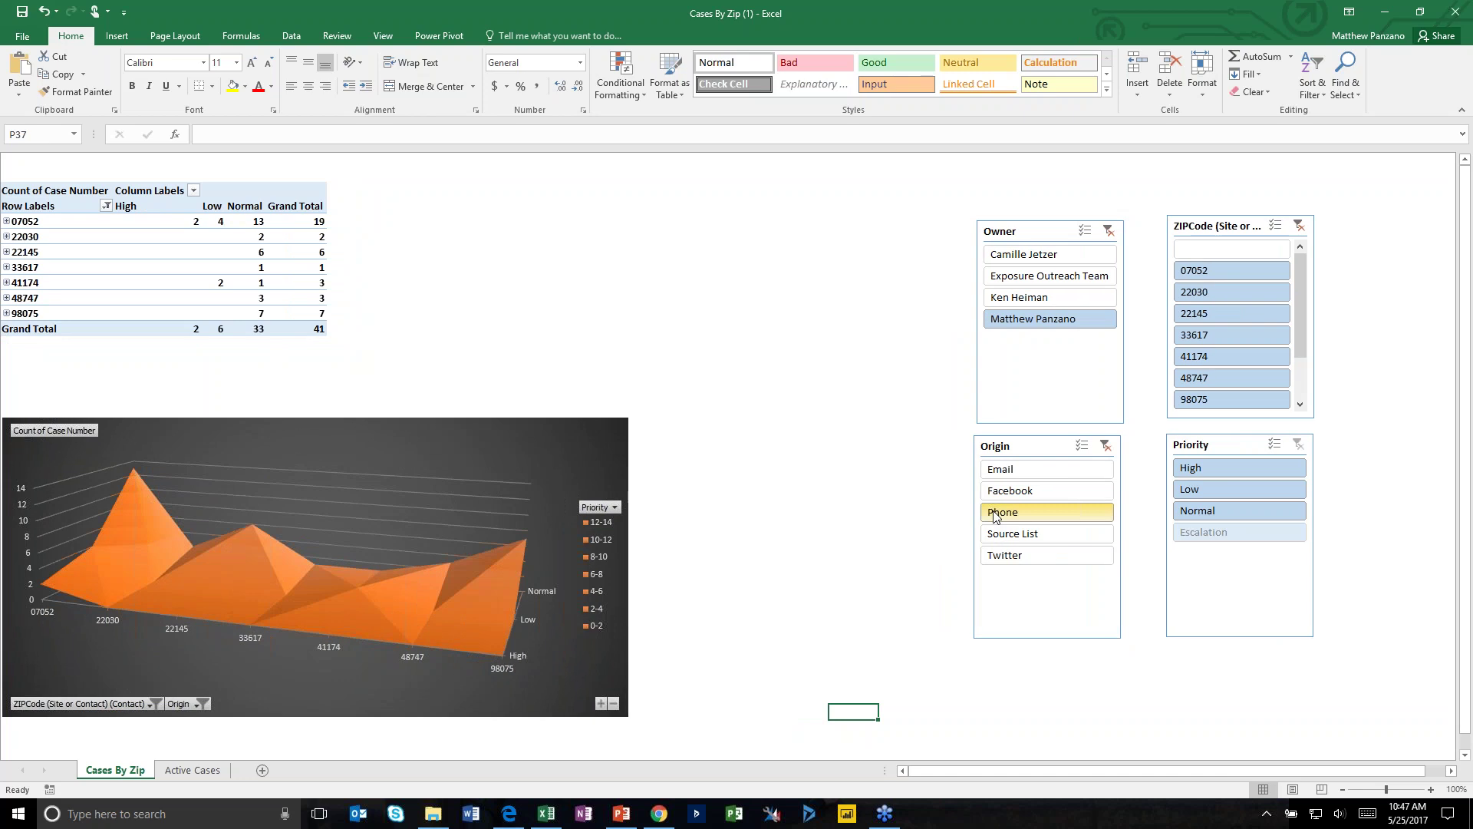
pyautogui.click(1001, 556)
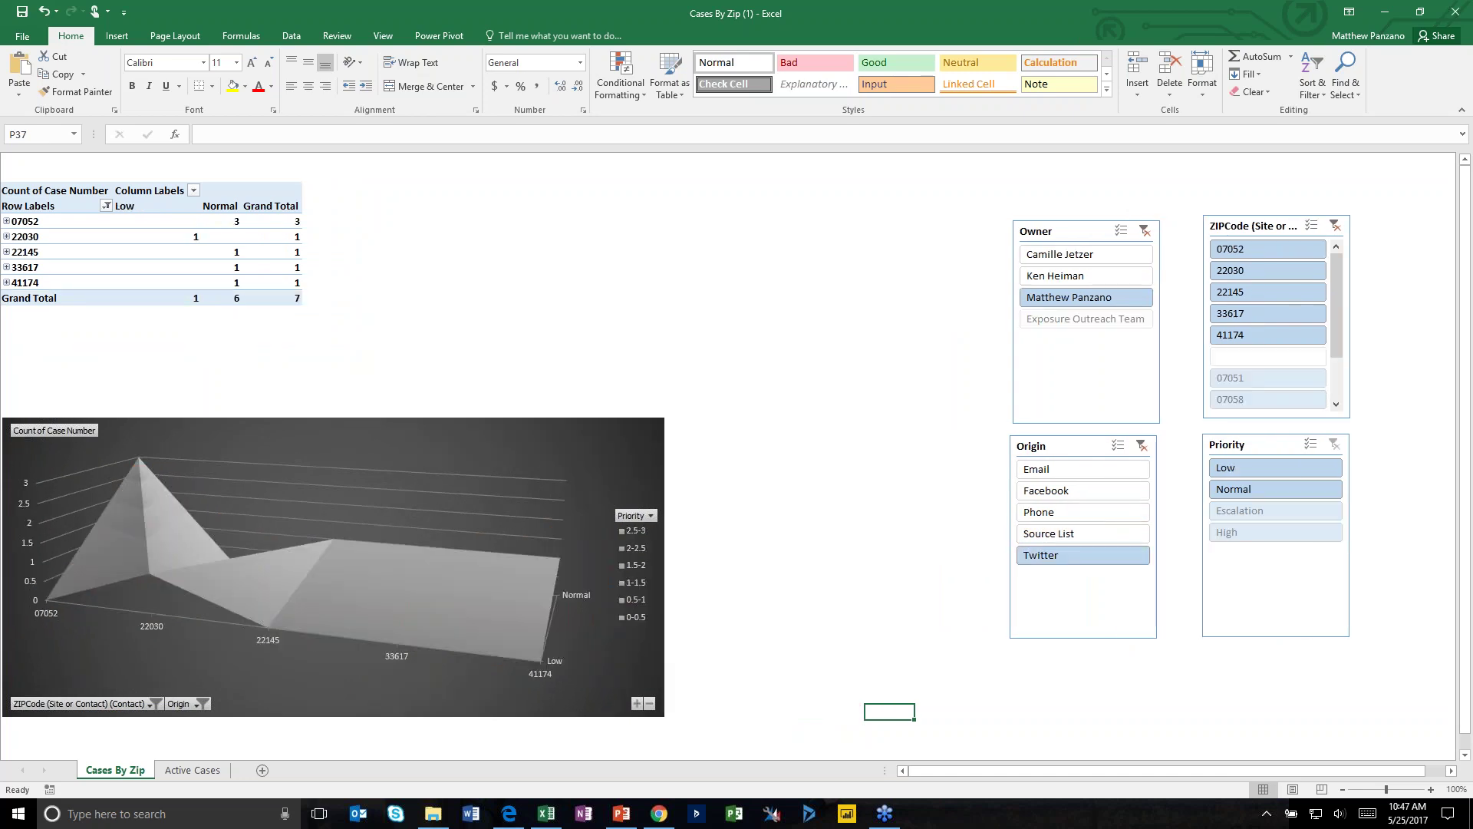
pyautogui.click(1142, 446)
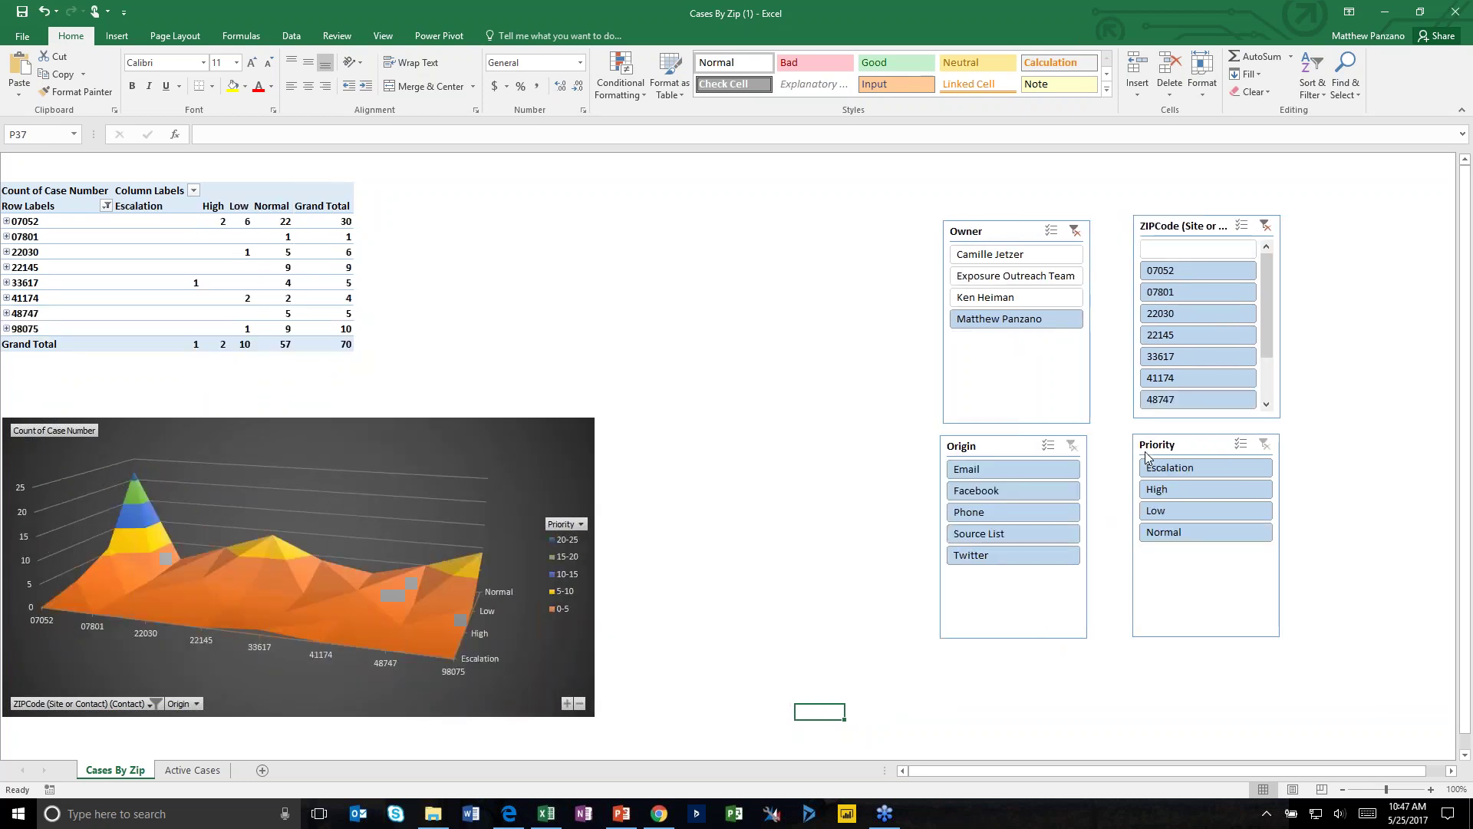
# Filter the report by High, Escalation and Normal priority in turn, then clear the Priority and ZIPCode filters
pyautogui.click(1191, 490)
pyautogui.click(1190, 470)
pyautogui.click(1197, 532)
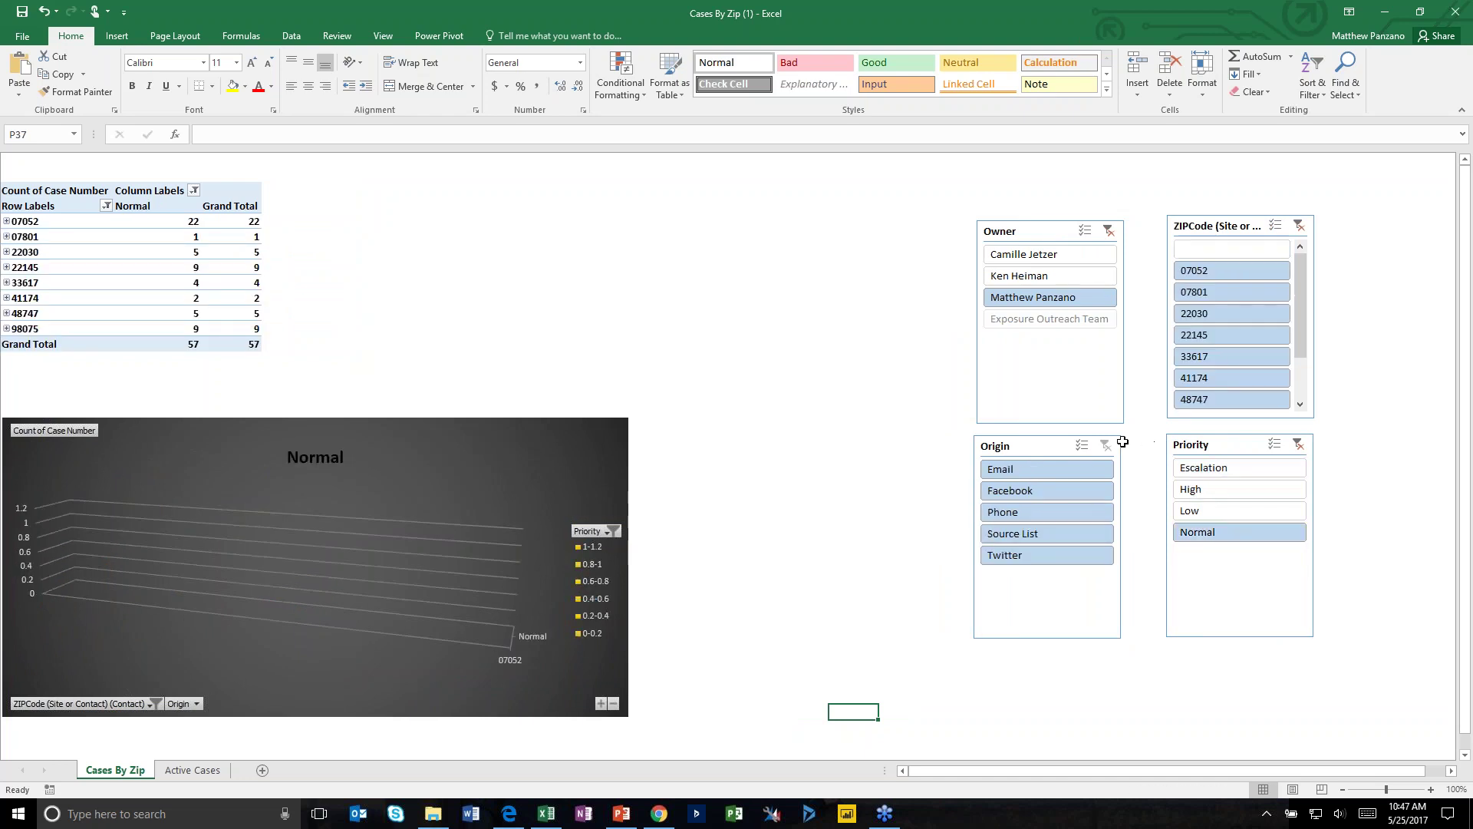
pyautogui.click(1097, 446)
pyautogui.click(1298, 445)
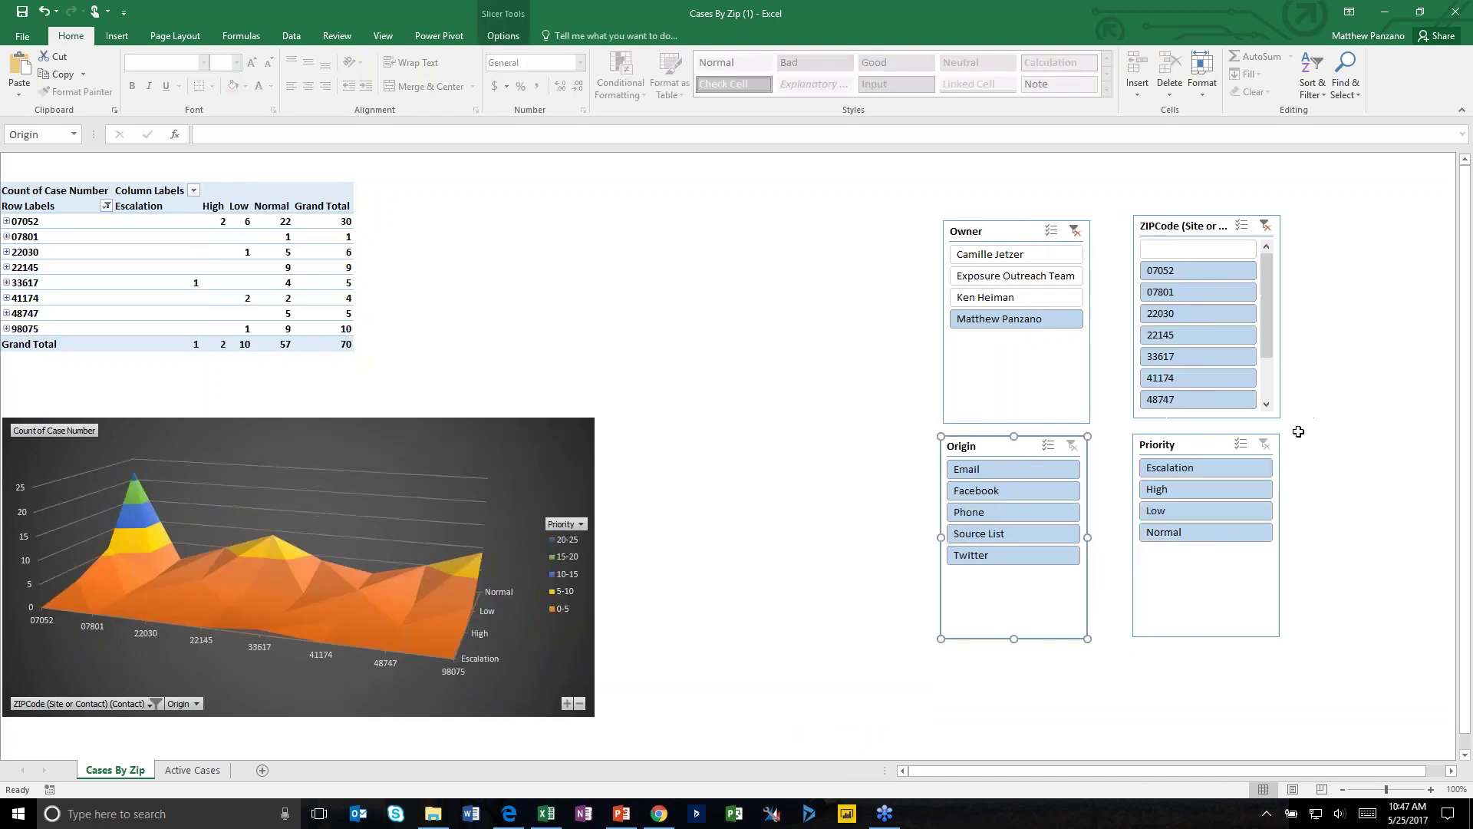
pyautogui.click(1265, 226)
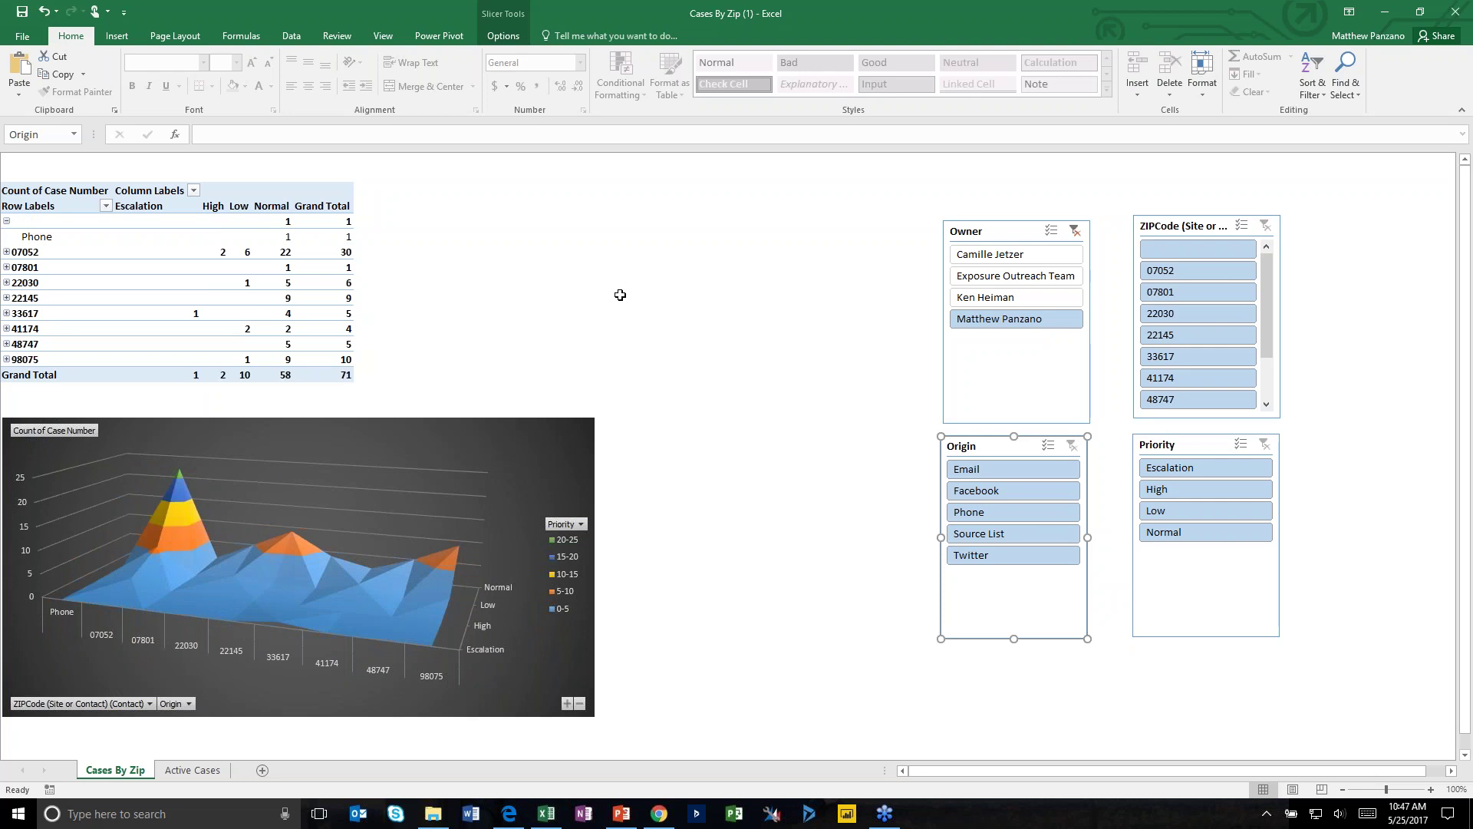
# Close the Cases By Zip workbook without saving and minimize Excel to return to the Dynamics 365 Active Cases list
pyautogui.click(24, 37)
pyautogui.click(62, 334)
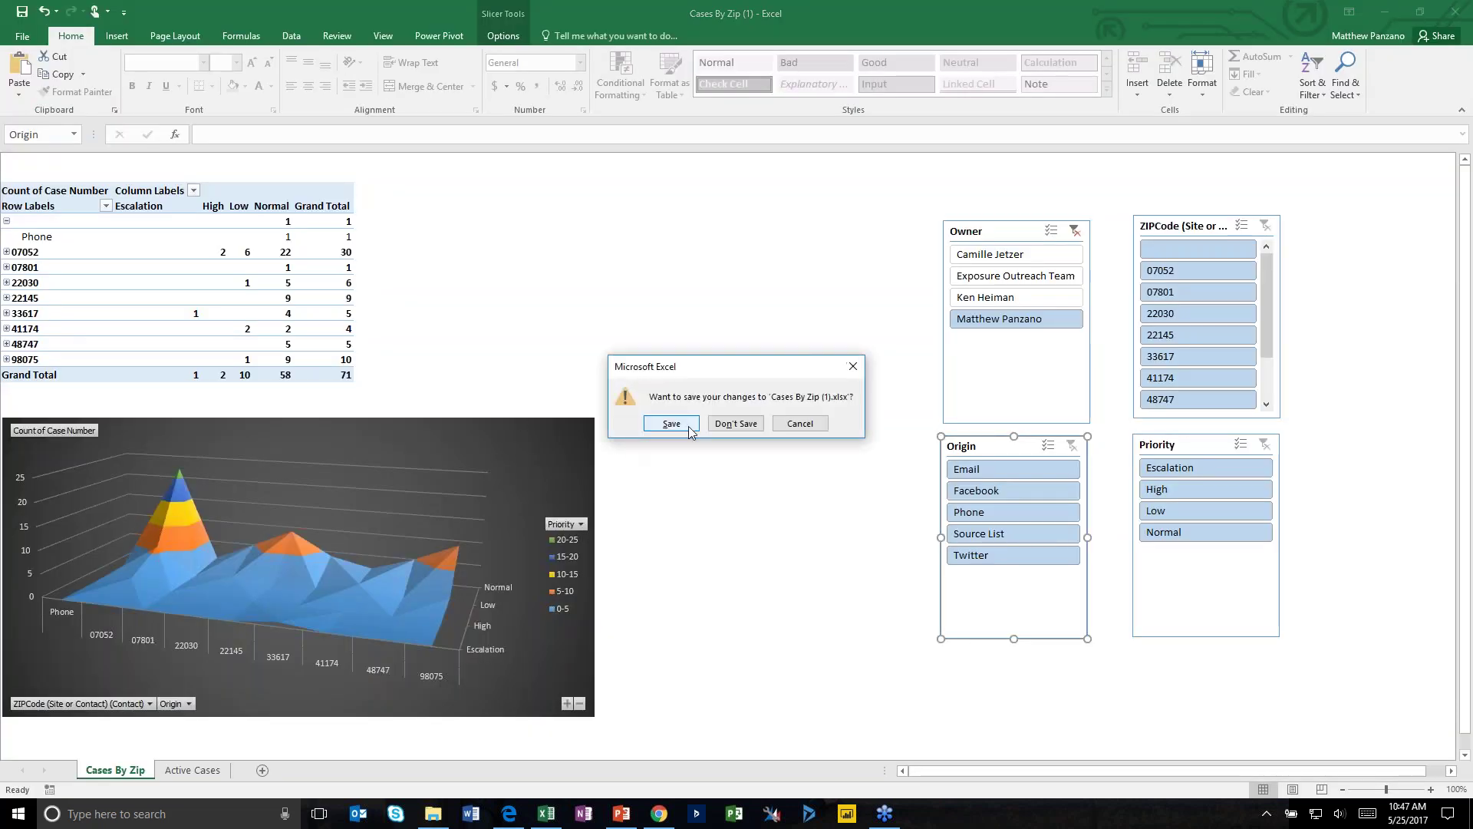
pyautogui.click(735, 424)
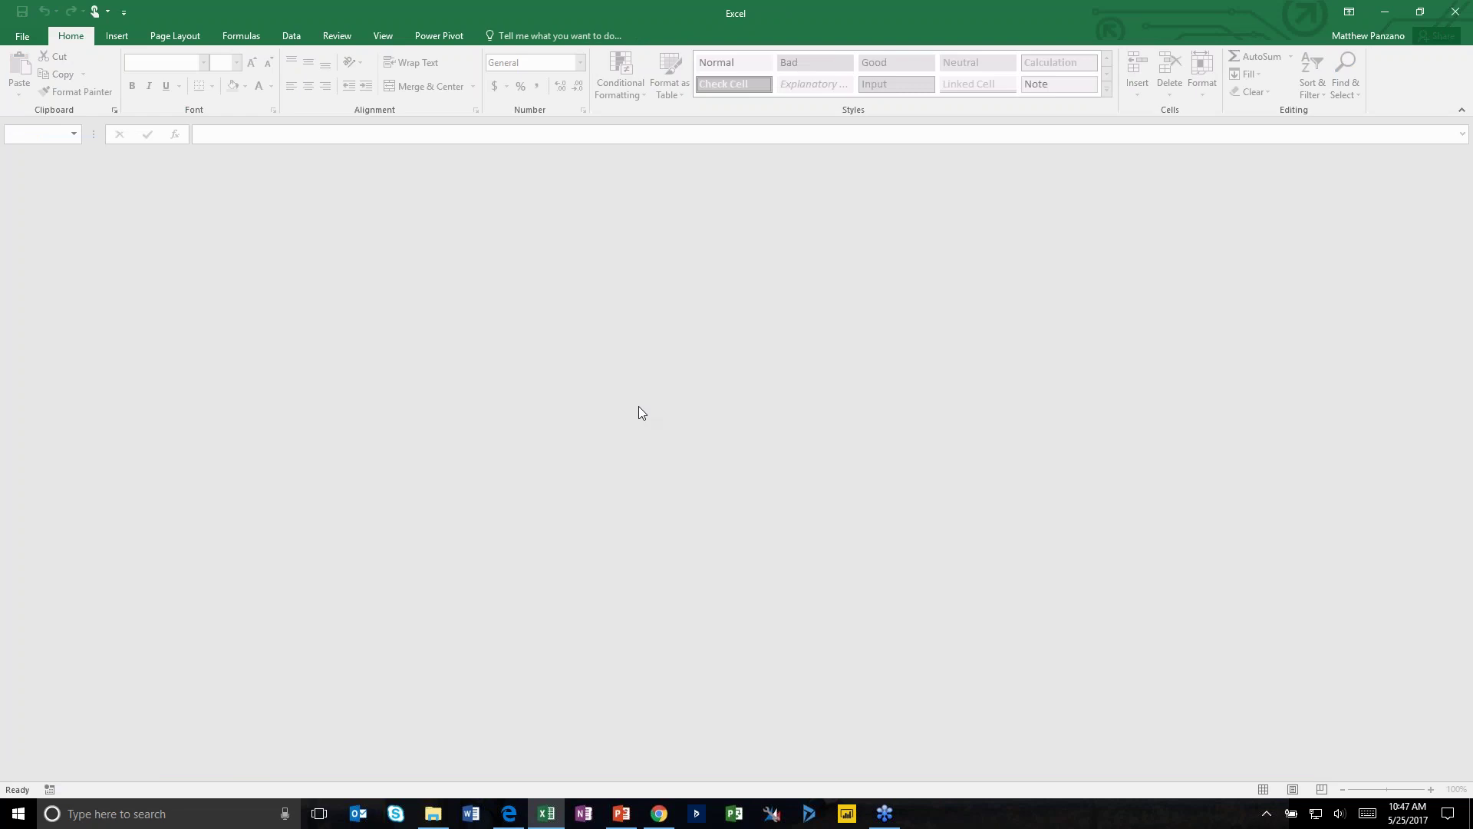
pyautogui.click(1385, 12)
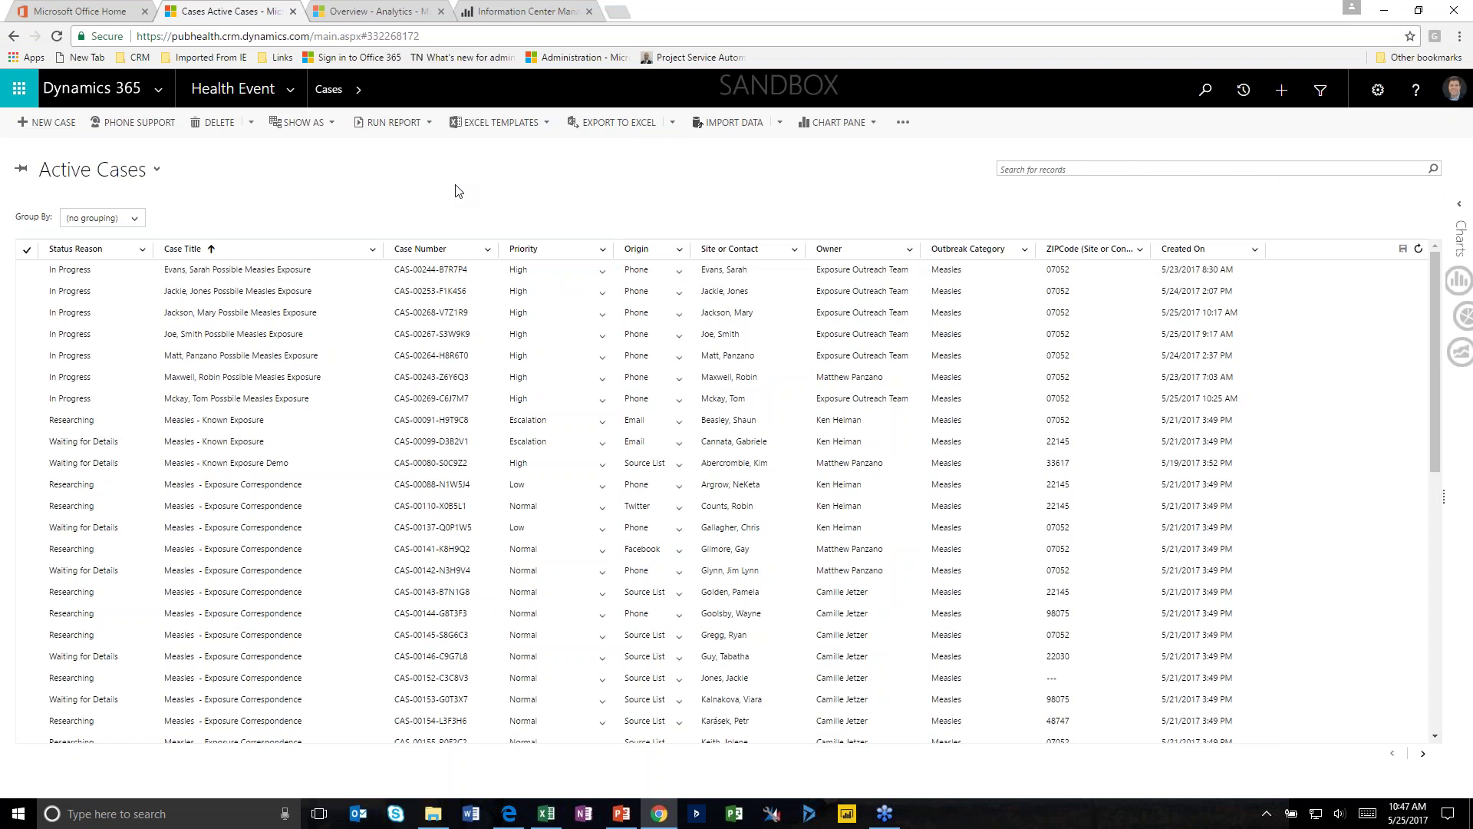
# Open the Active Cases list in Excel Online and select the Site or Contact cell in row 15
pyautogui.click(674, 122)
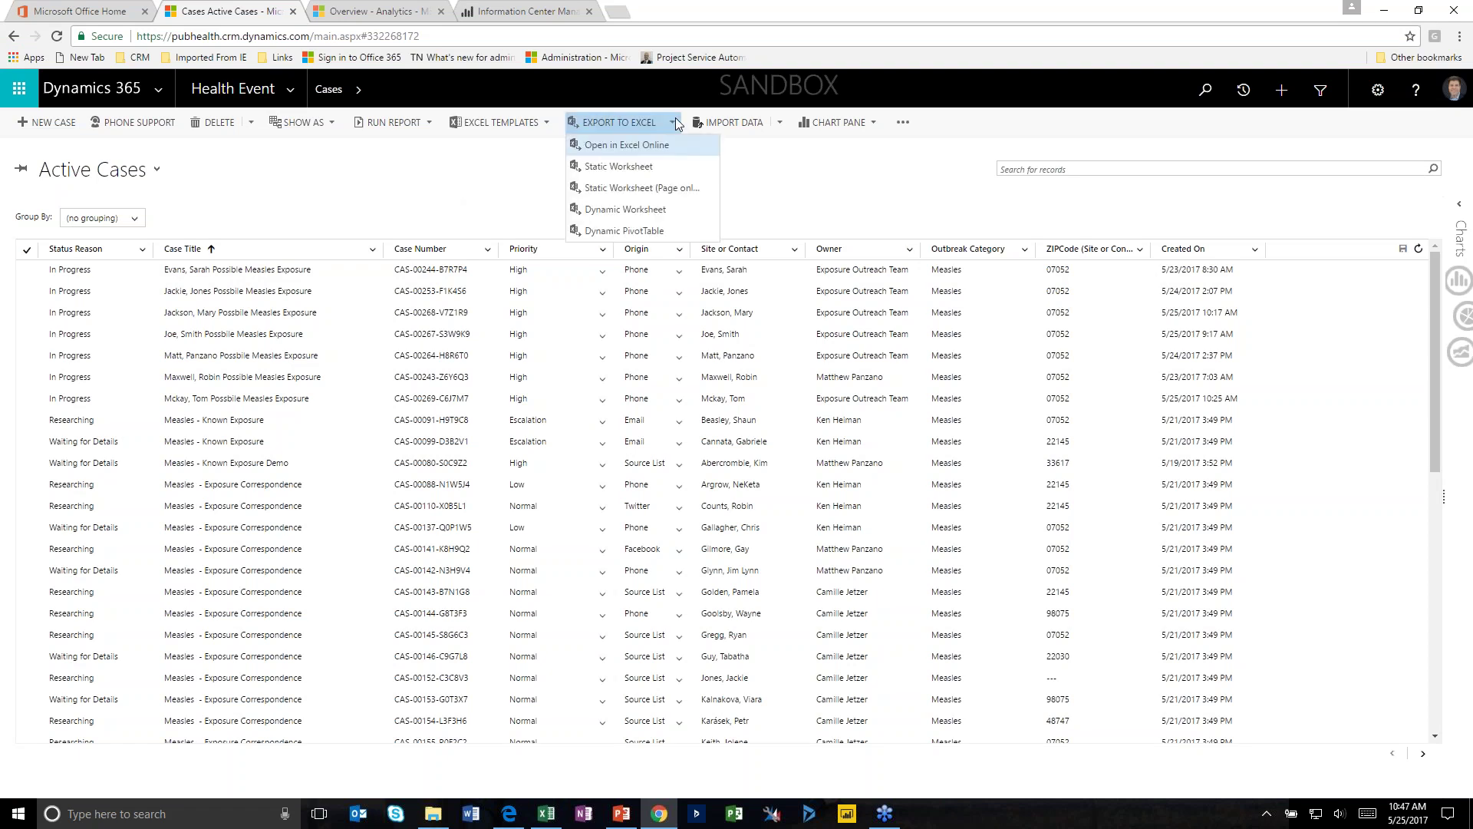
pyautogui.click(670, 145)
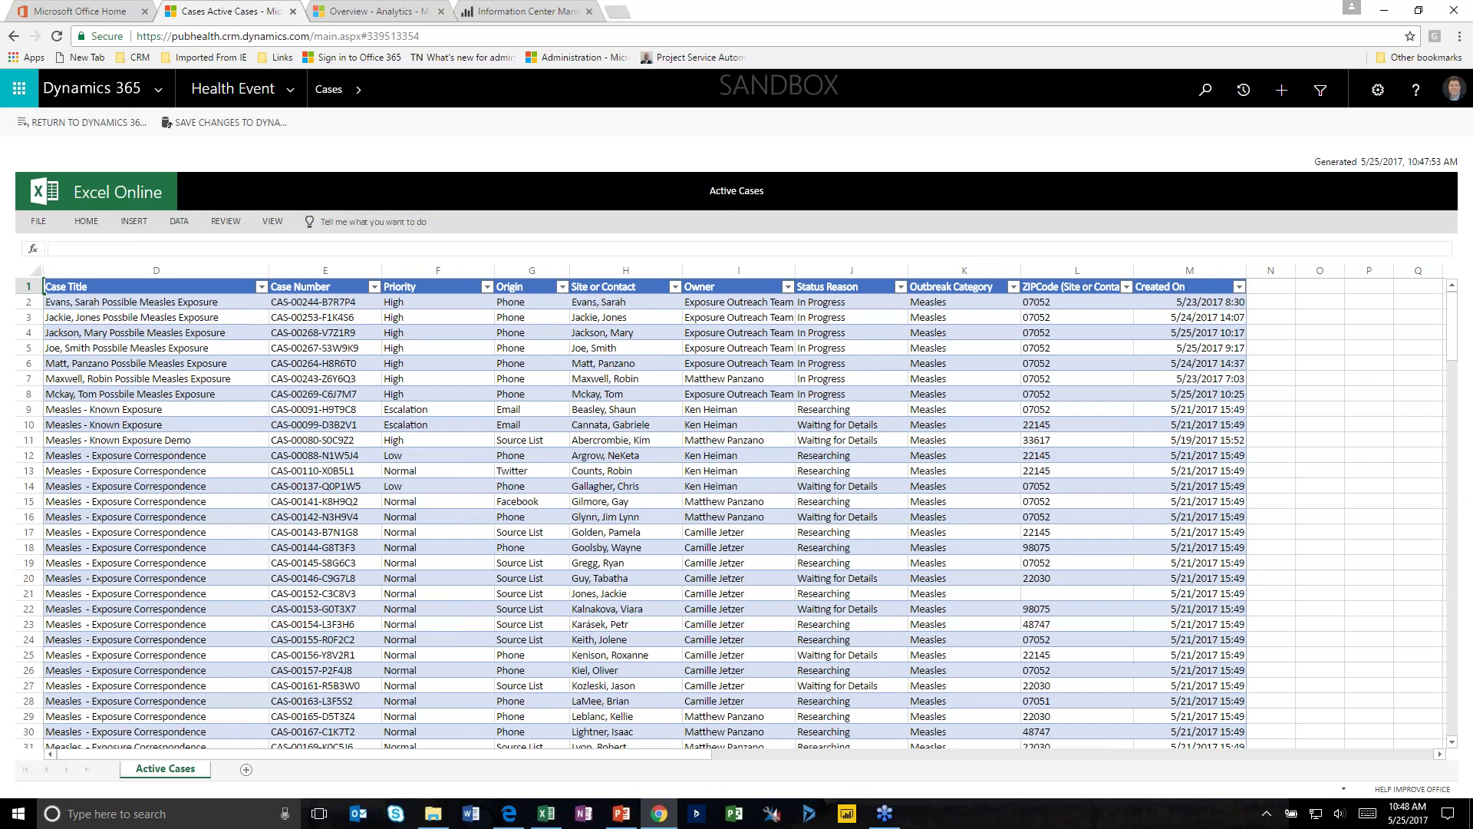
pyautogui.click(641, 507)
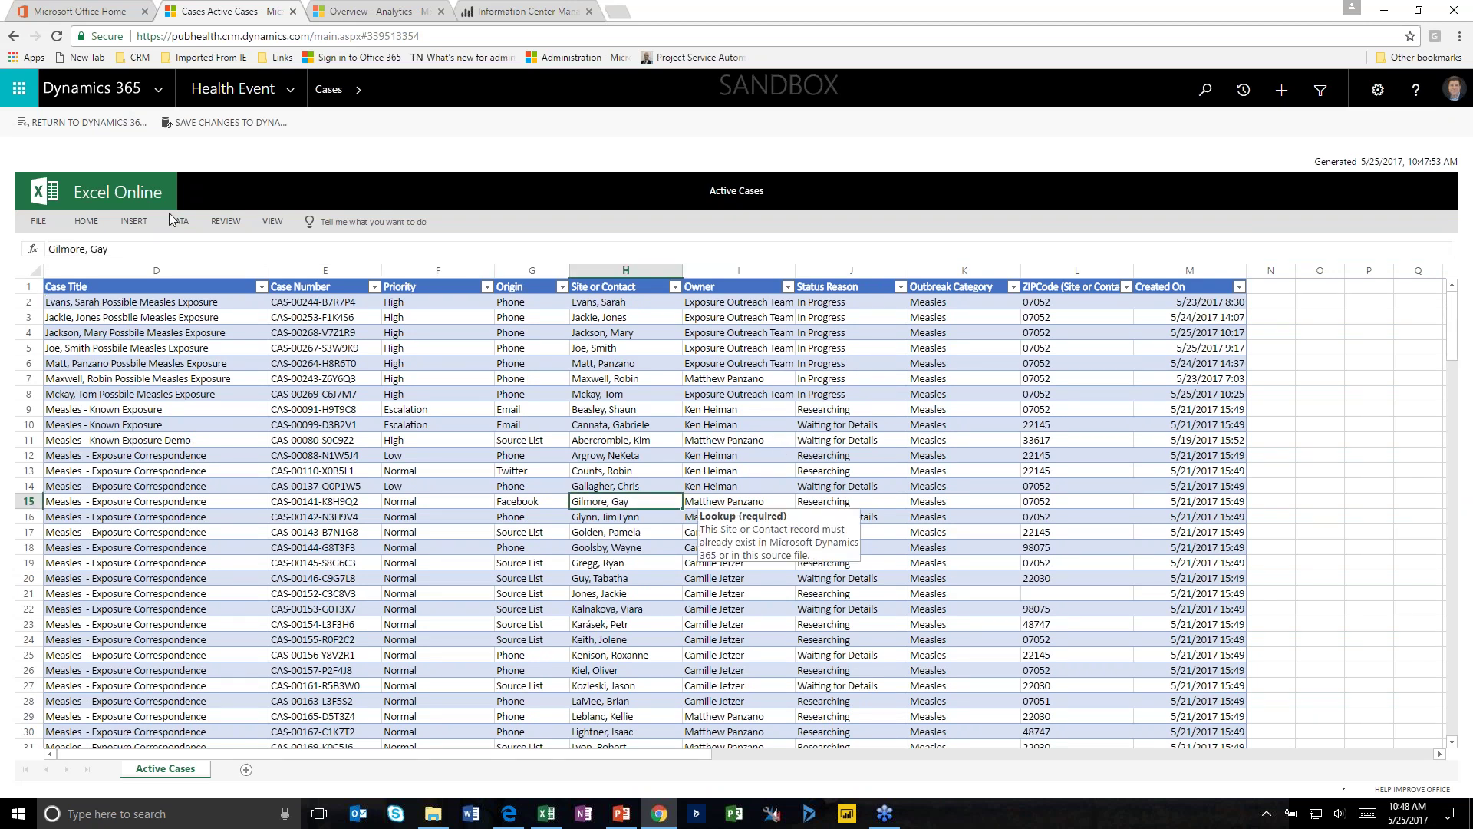
# Insert a Count Numbers formula in the Owner column directly below the last case row, at row 162
pyautogui.click(86, 222)
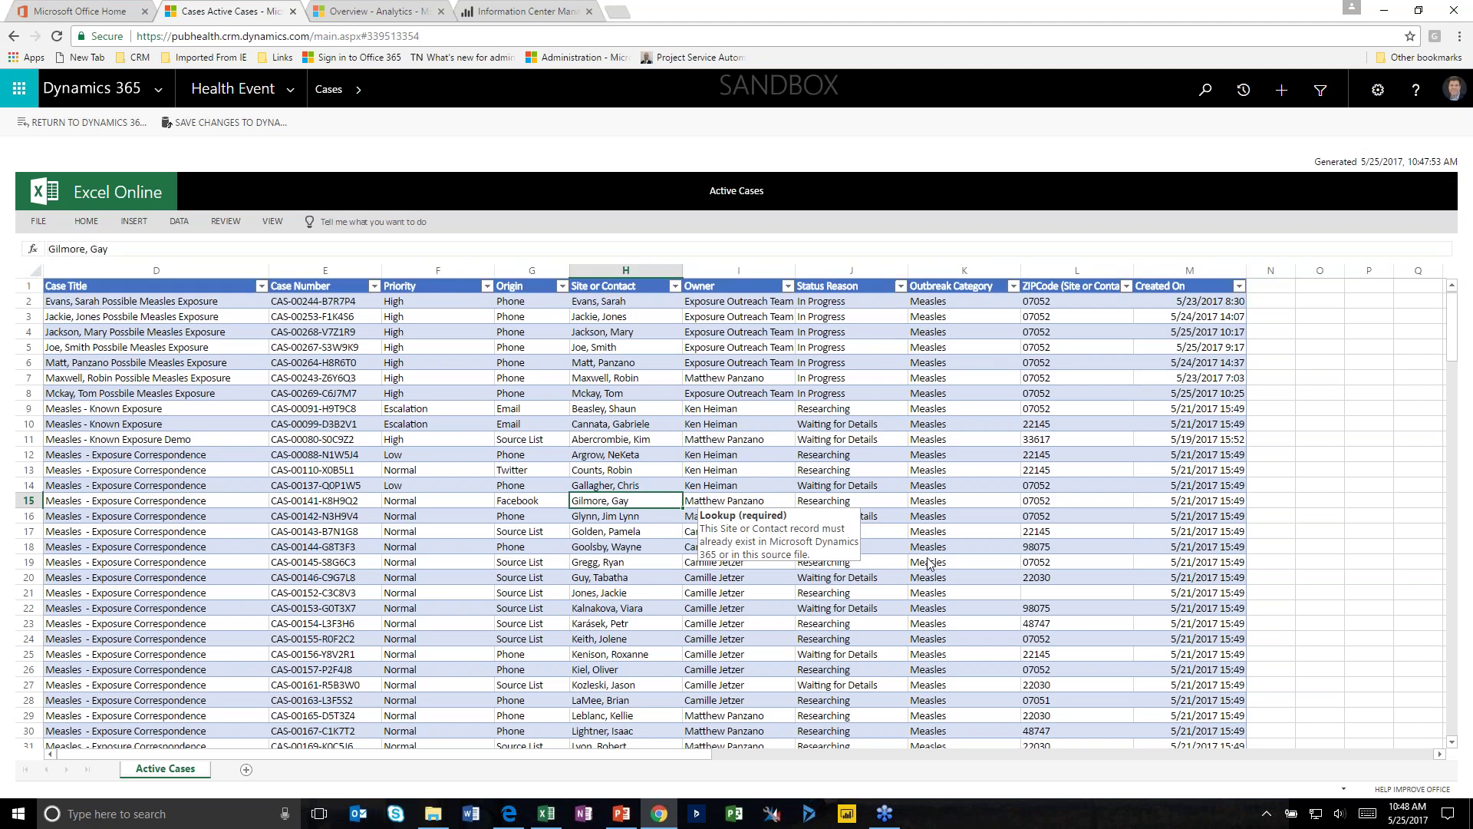
pyautogui.scroll(-13, 929, 563)
pyautogui.scroll(-11, 926, 558)
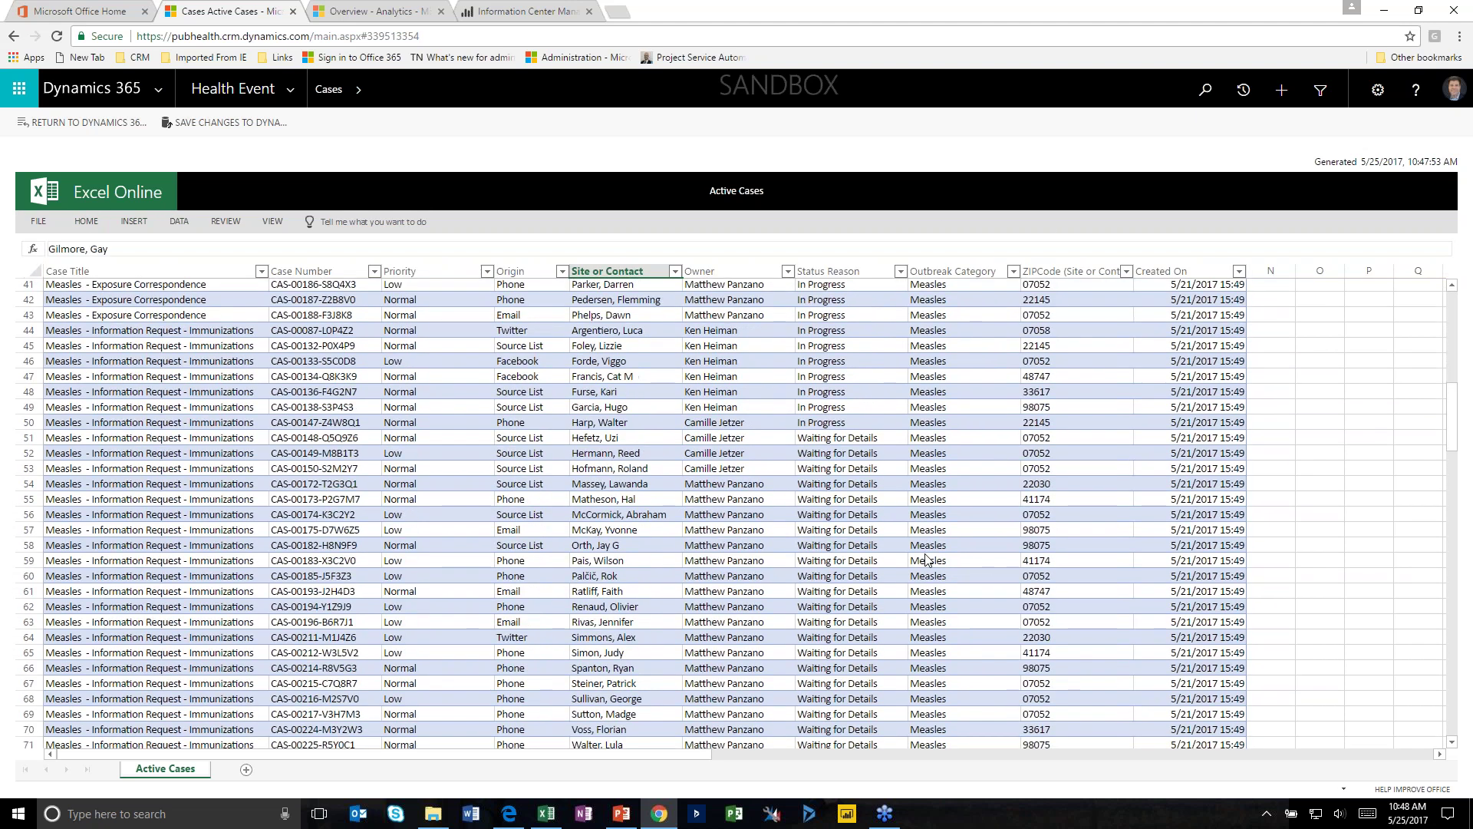
pyautogui.scroll(-15, 926, 559)
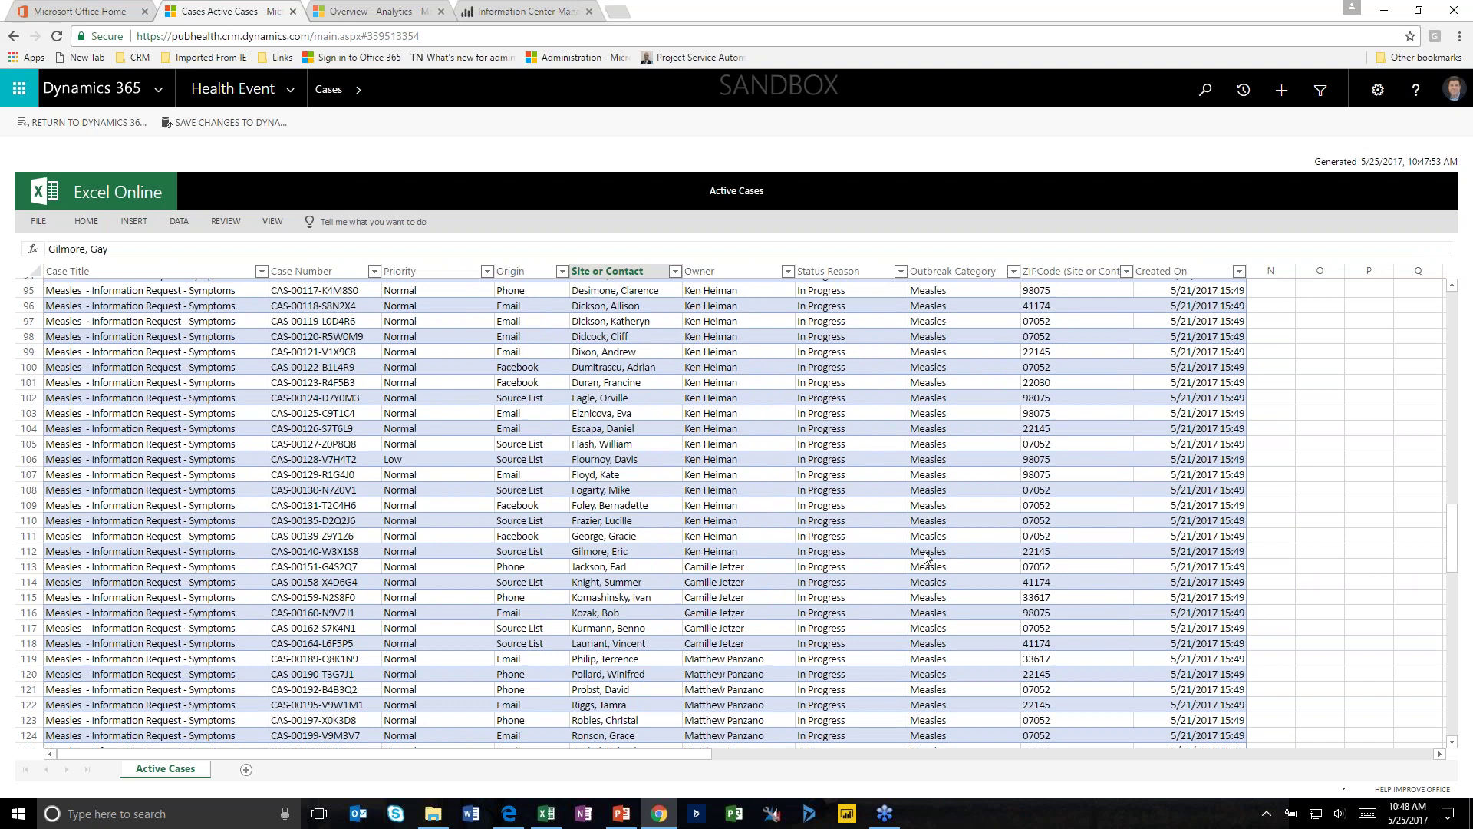
pyautogui.scroll(-10, 929, 553)
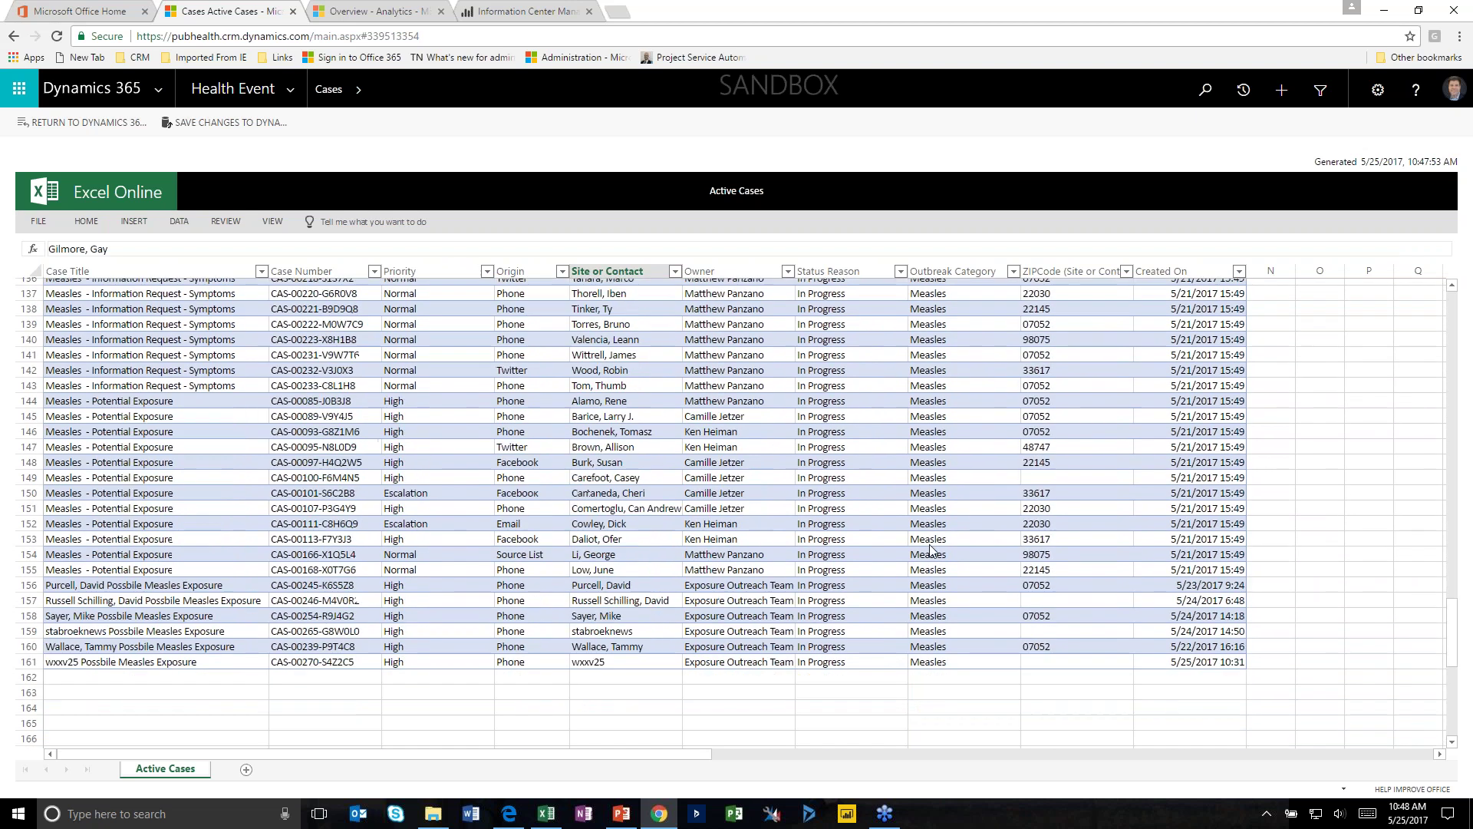
pyautogui.click(777, 458)
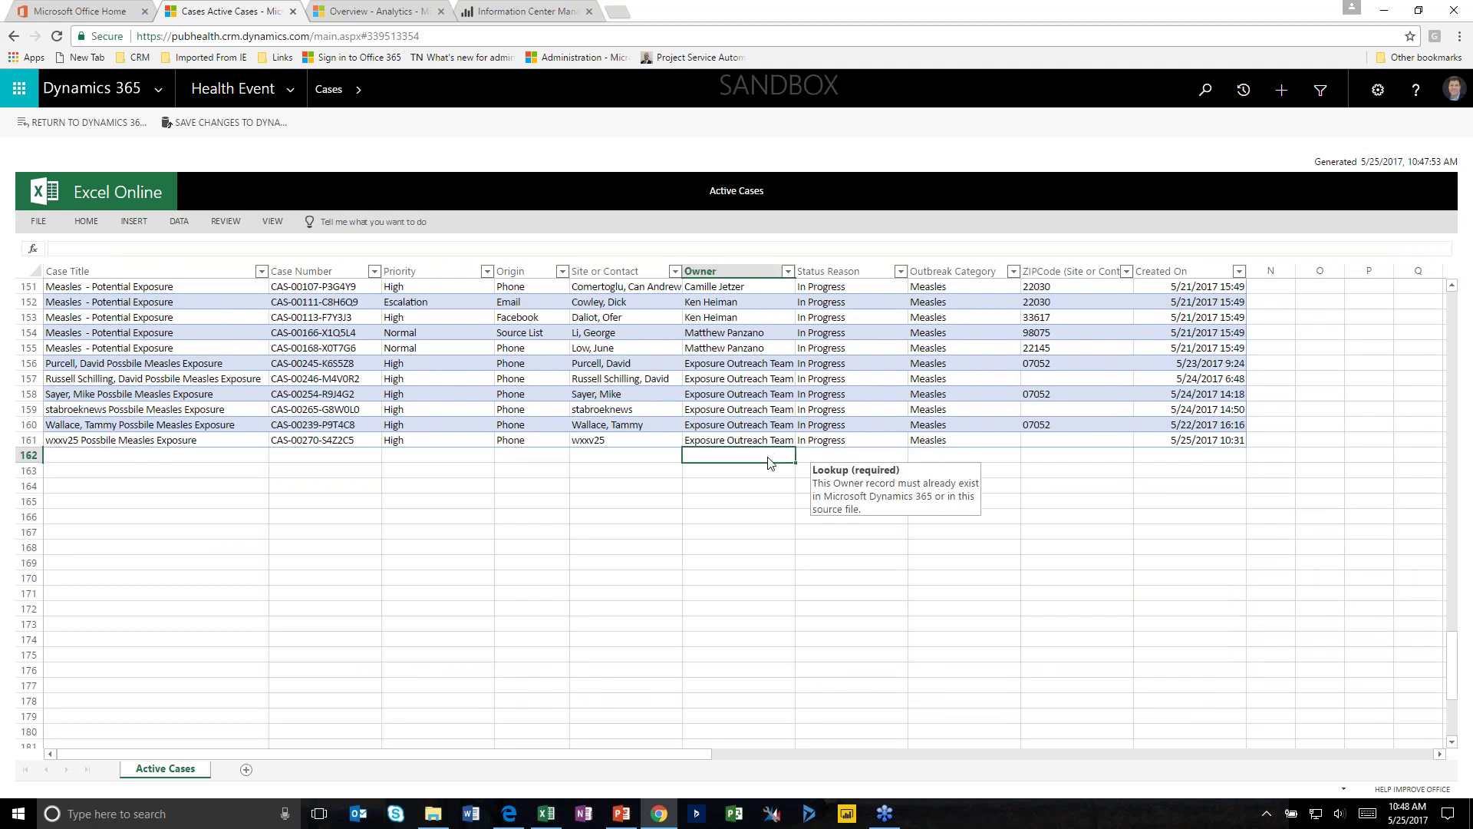
pyautogui.click(95, 222)
pyautogui.click(846, 254)
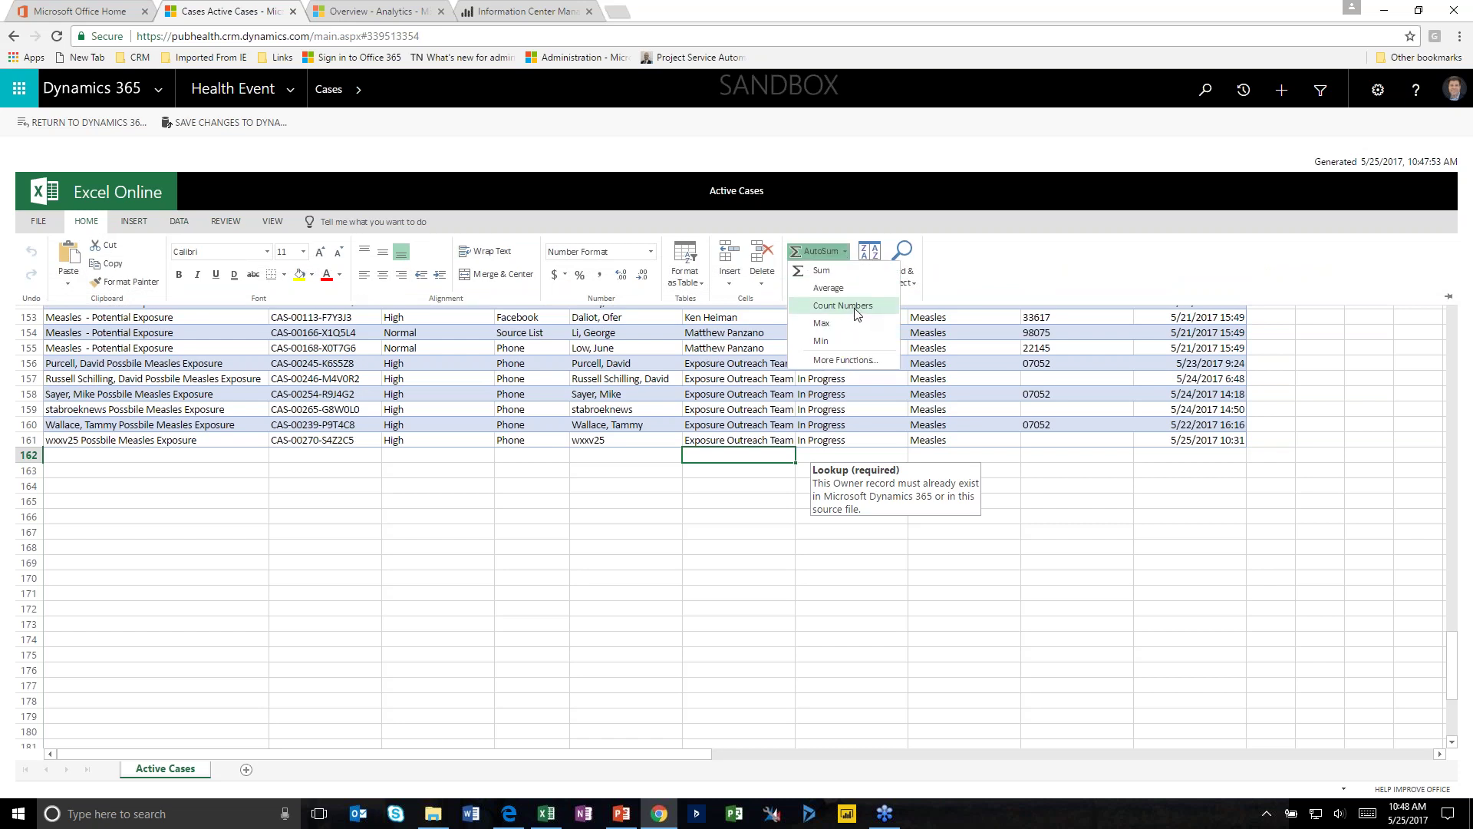
pyautogui.click(857, 309)
pyautogui.click(845, 250)
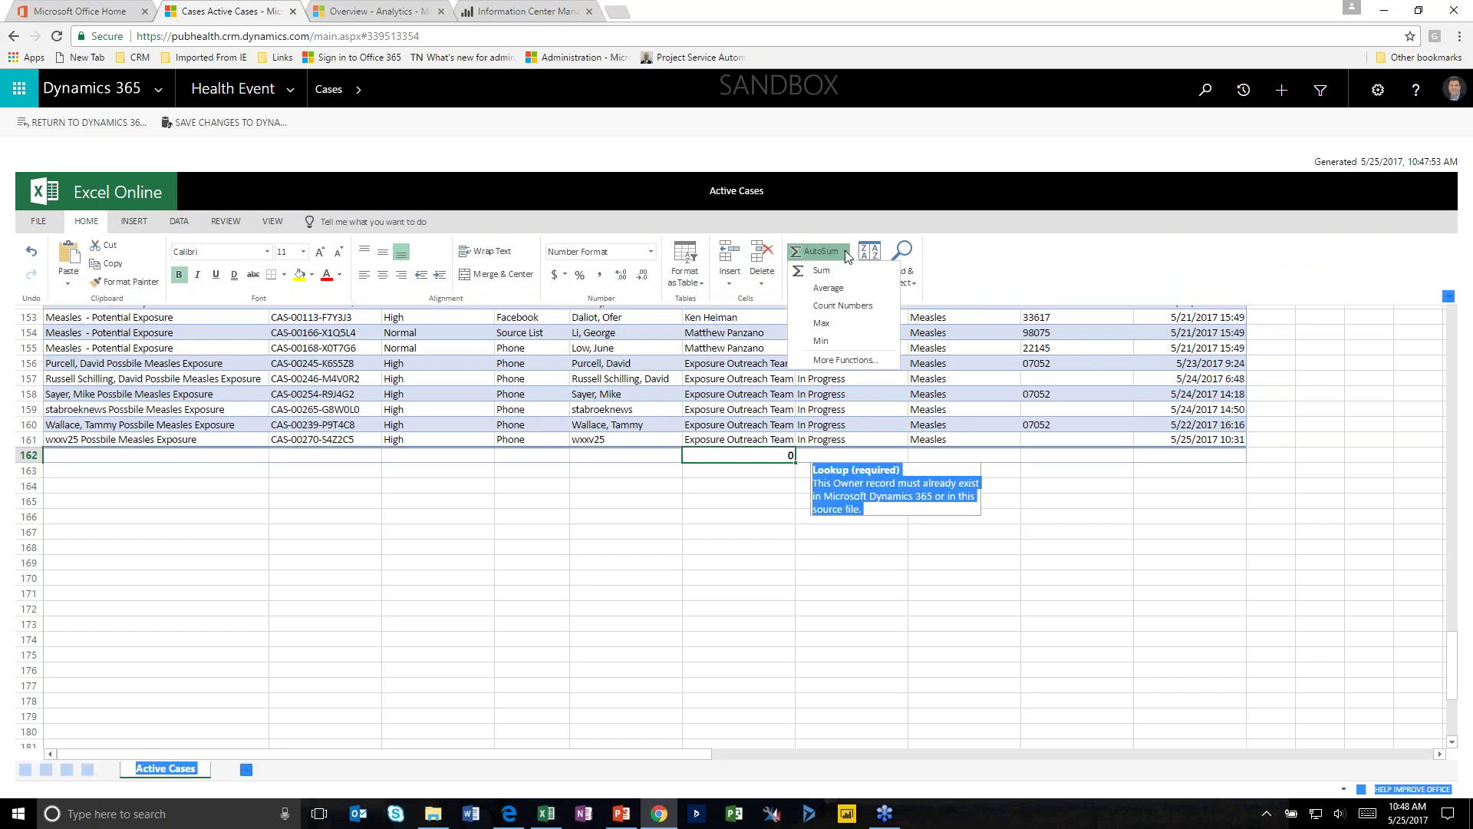
pyautogui.click(836, 282)
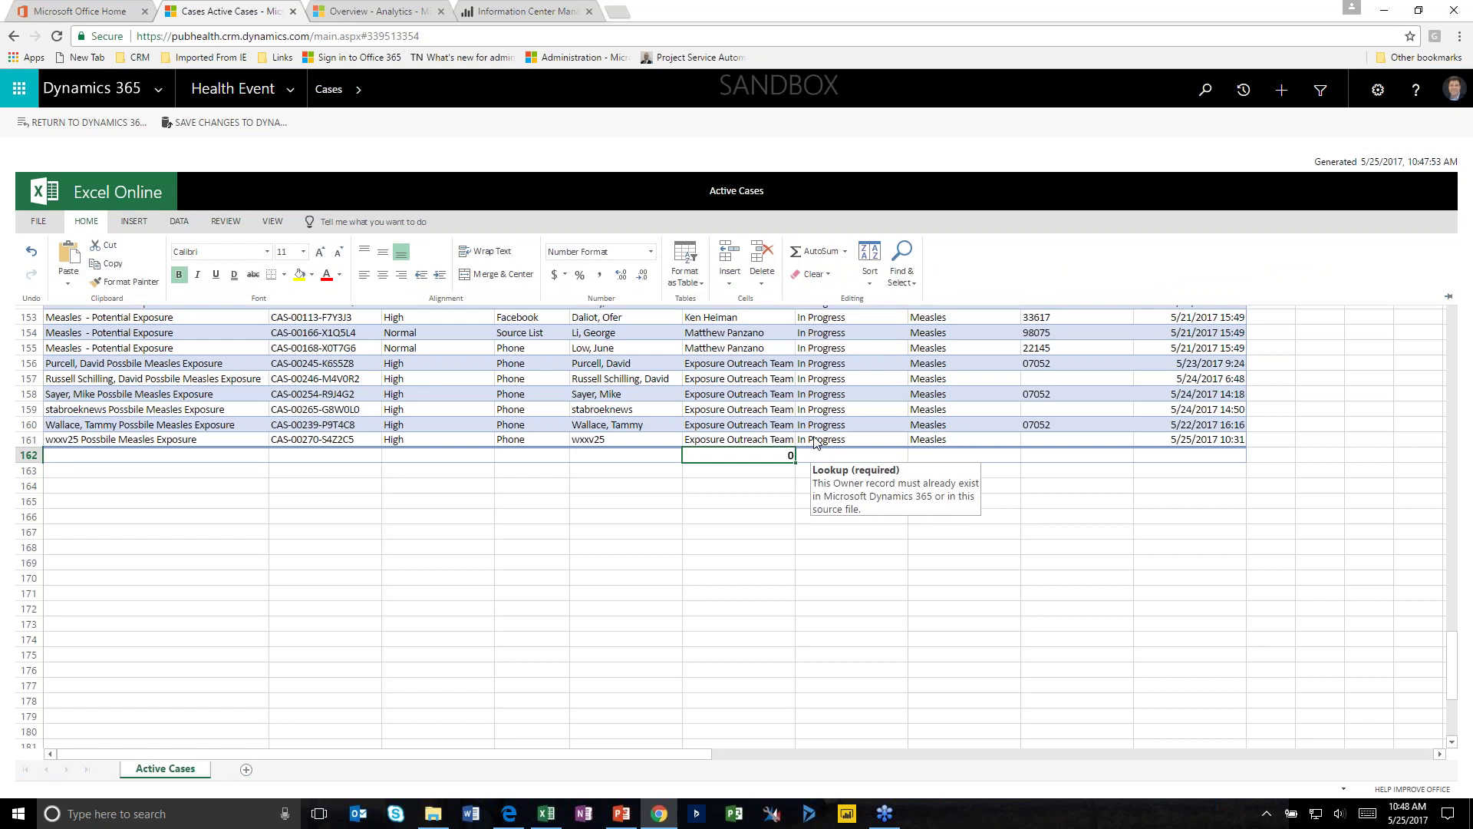
pyautogui.click(1076, 443)
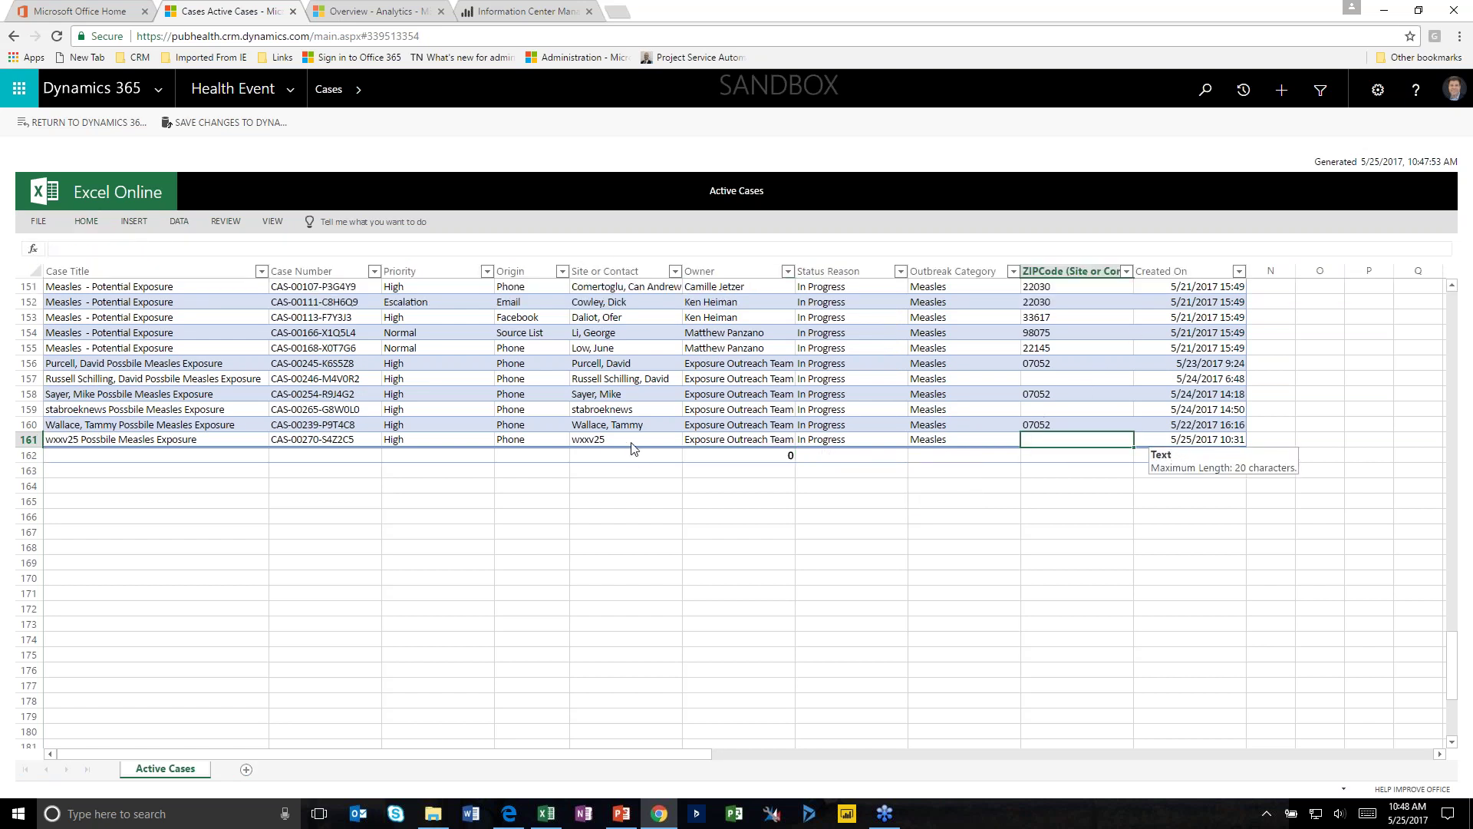
# Append "Demo" to the Measles - Potential Exposure case title in row 144
pyautogui.scroll(5, 634, 449)
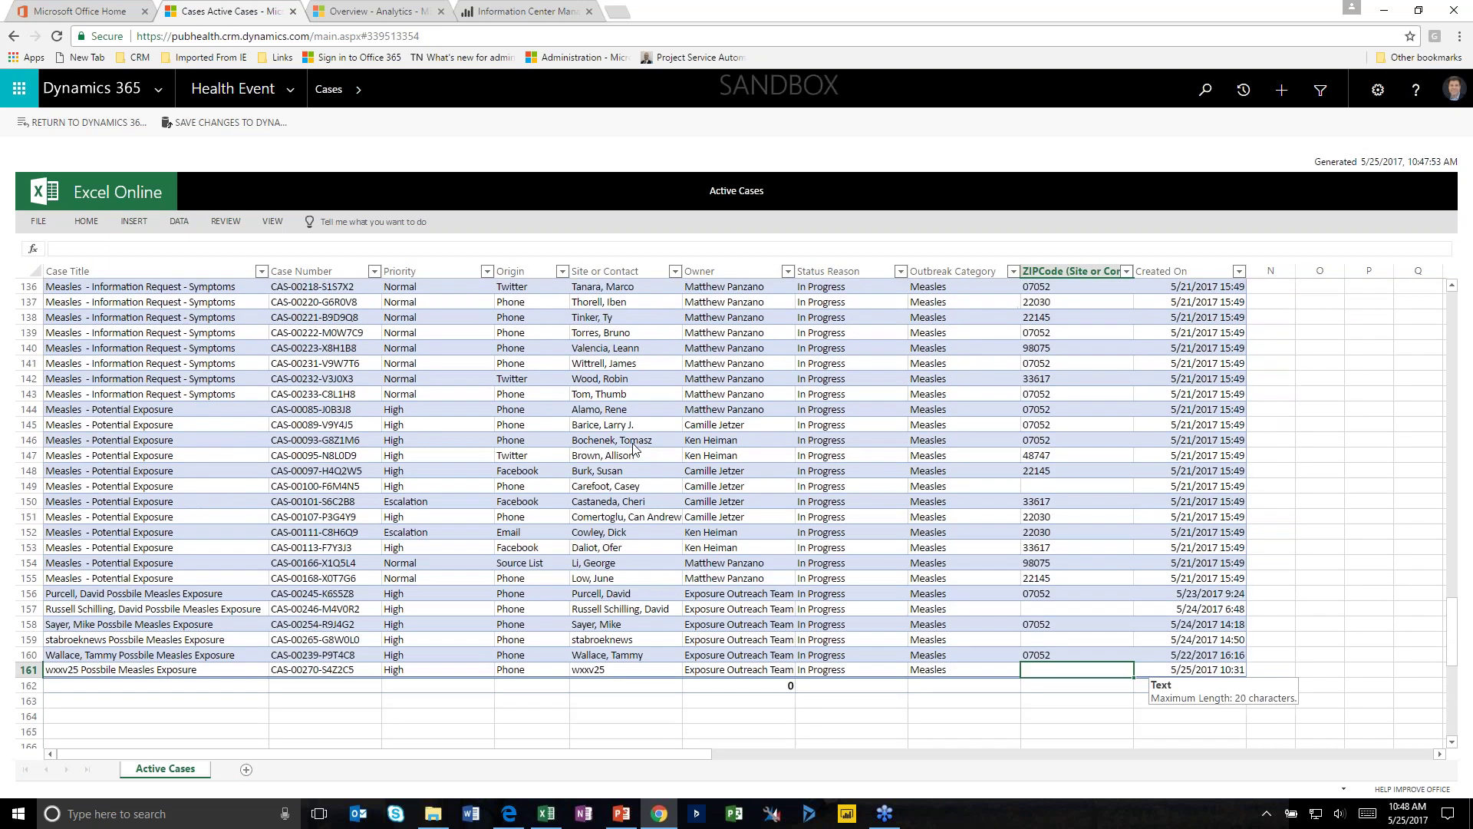
pyautogui.click(630, 397)
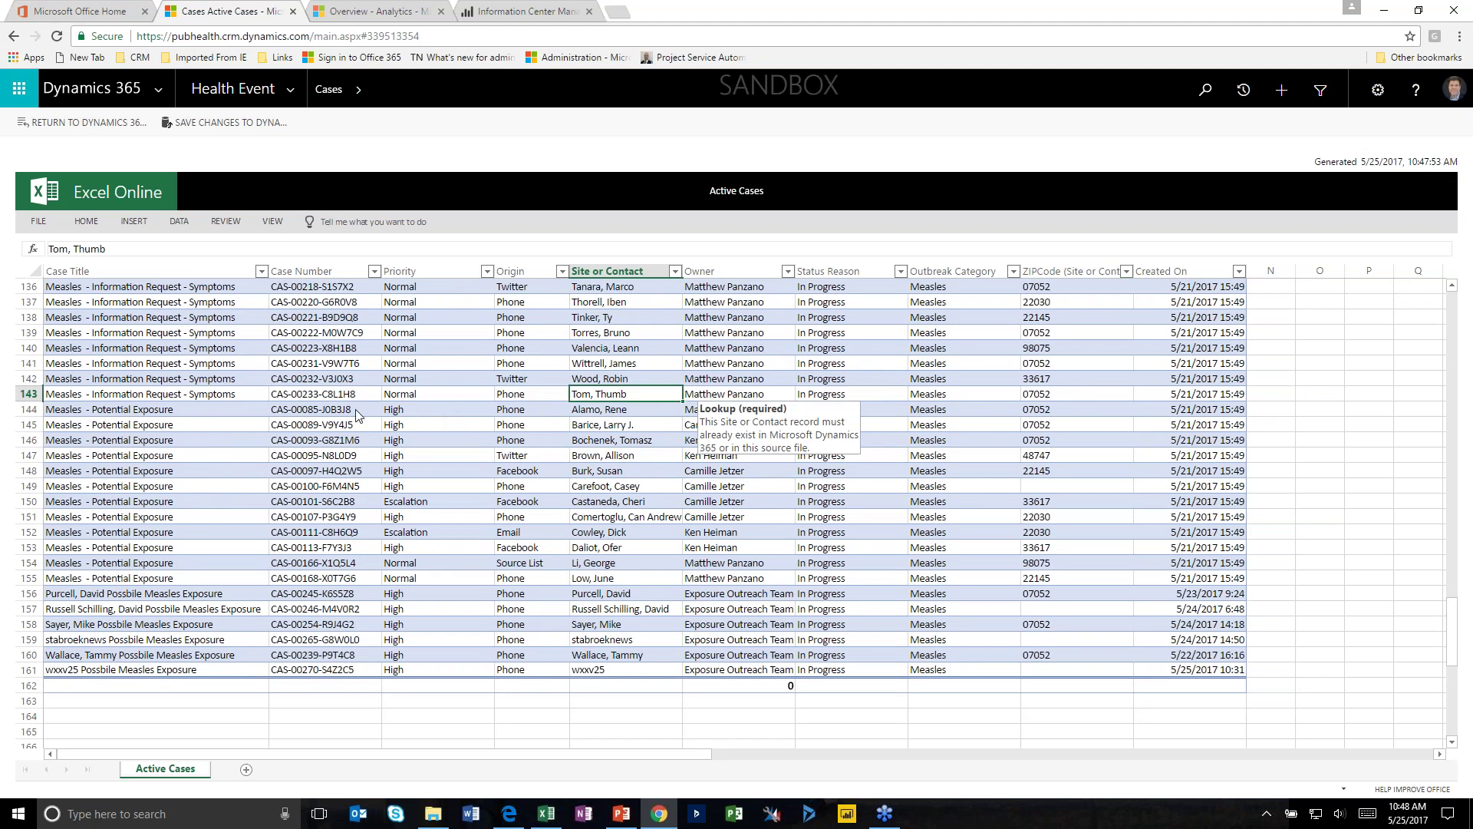
pyautogui.click(191, 413)
pyautogui.doubleClick(191, 415)
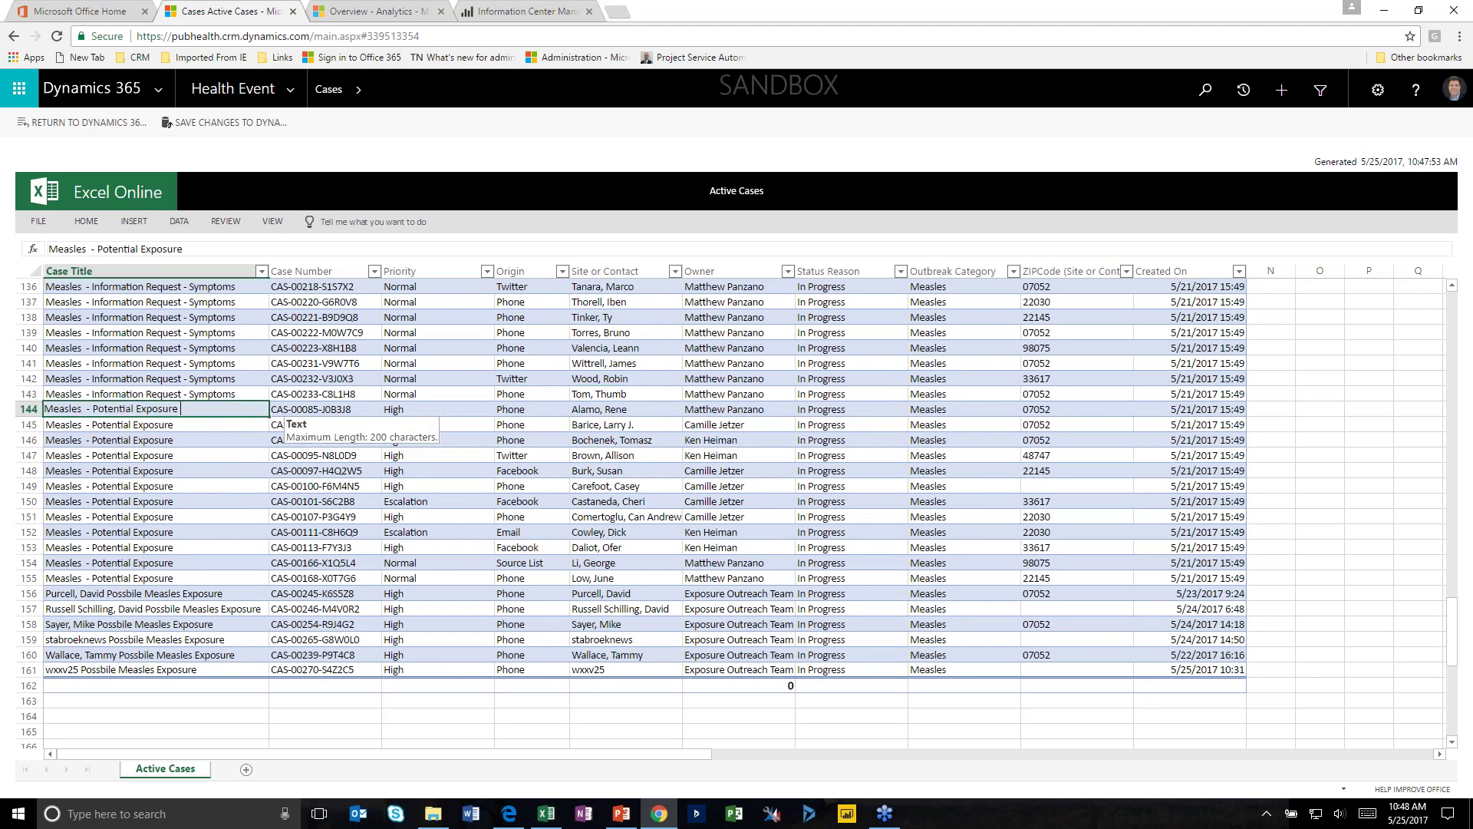
pyautogui.write('Demo')
pyautogui.click(214, 440)
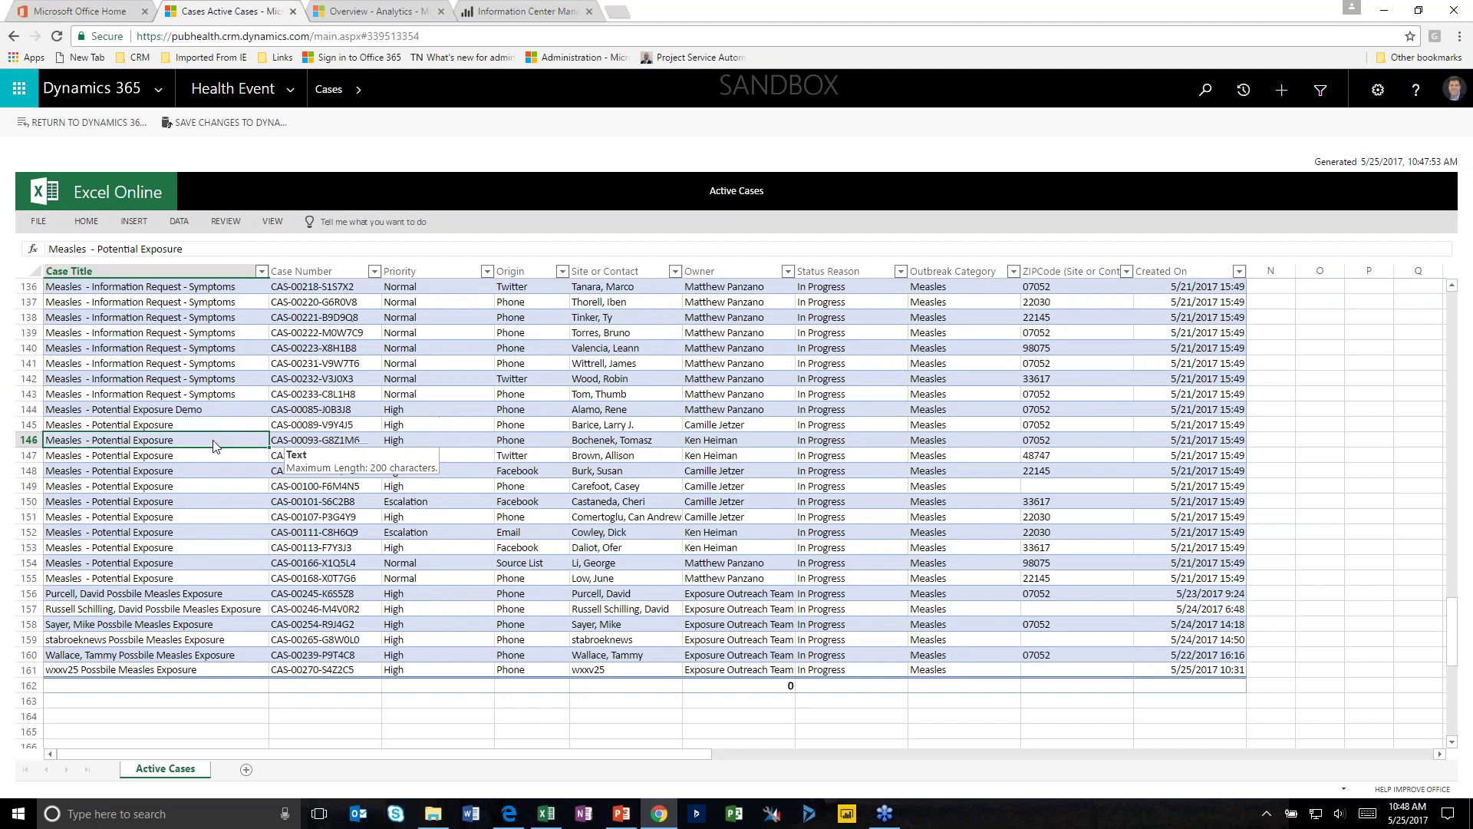
# Return to the Active Cases list without submitting the Excel Online changes, and open Advanced Find on Cases with its query details shown
pyautogui.click(203, 125)
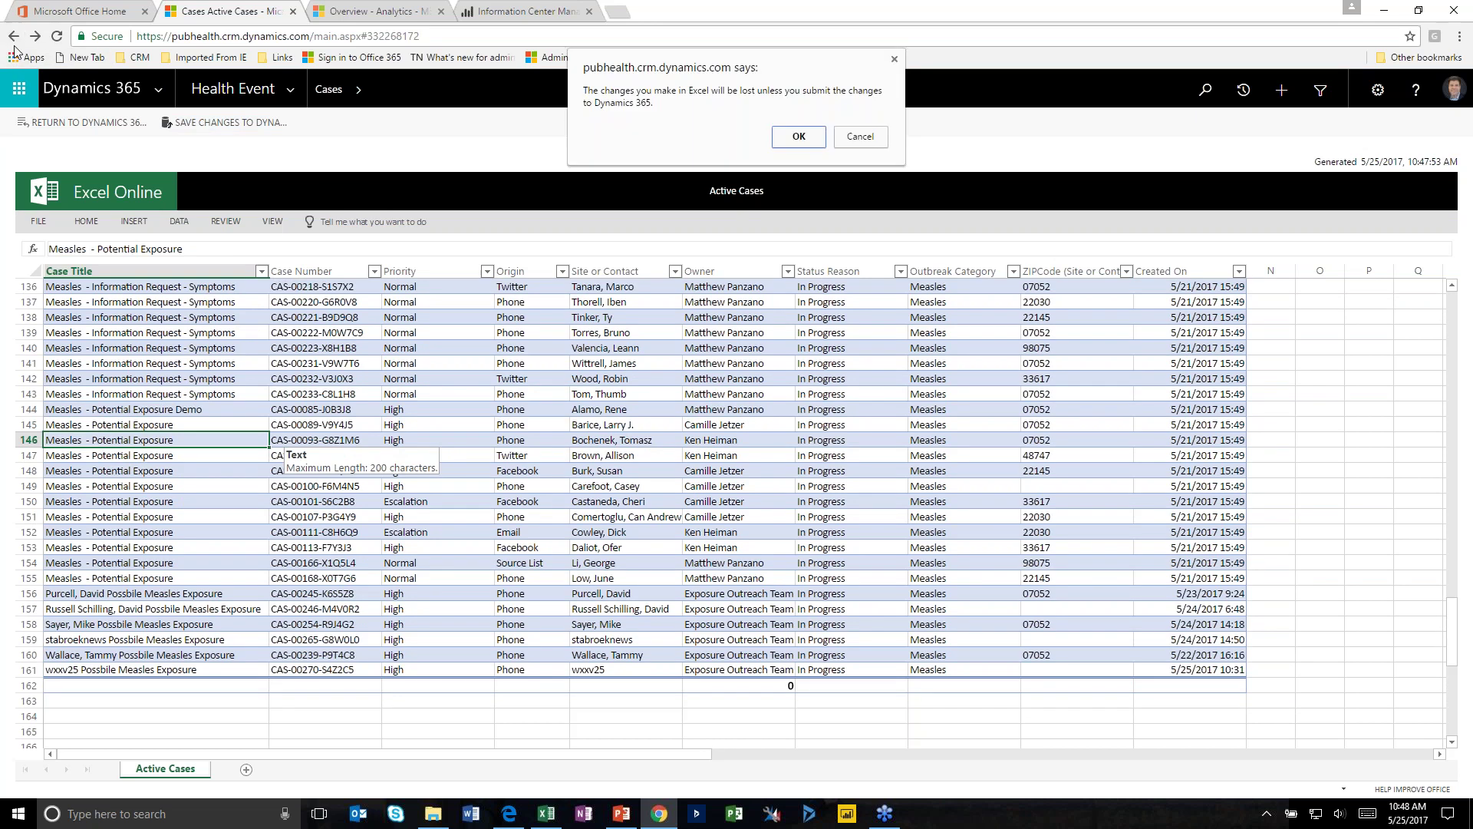
pyautogui.click(799, 137)
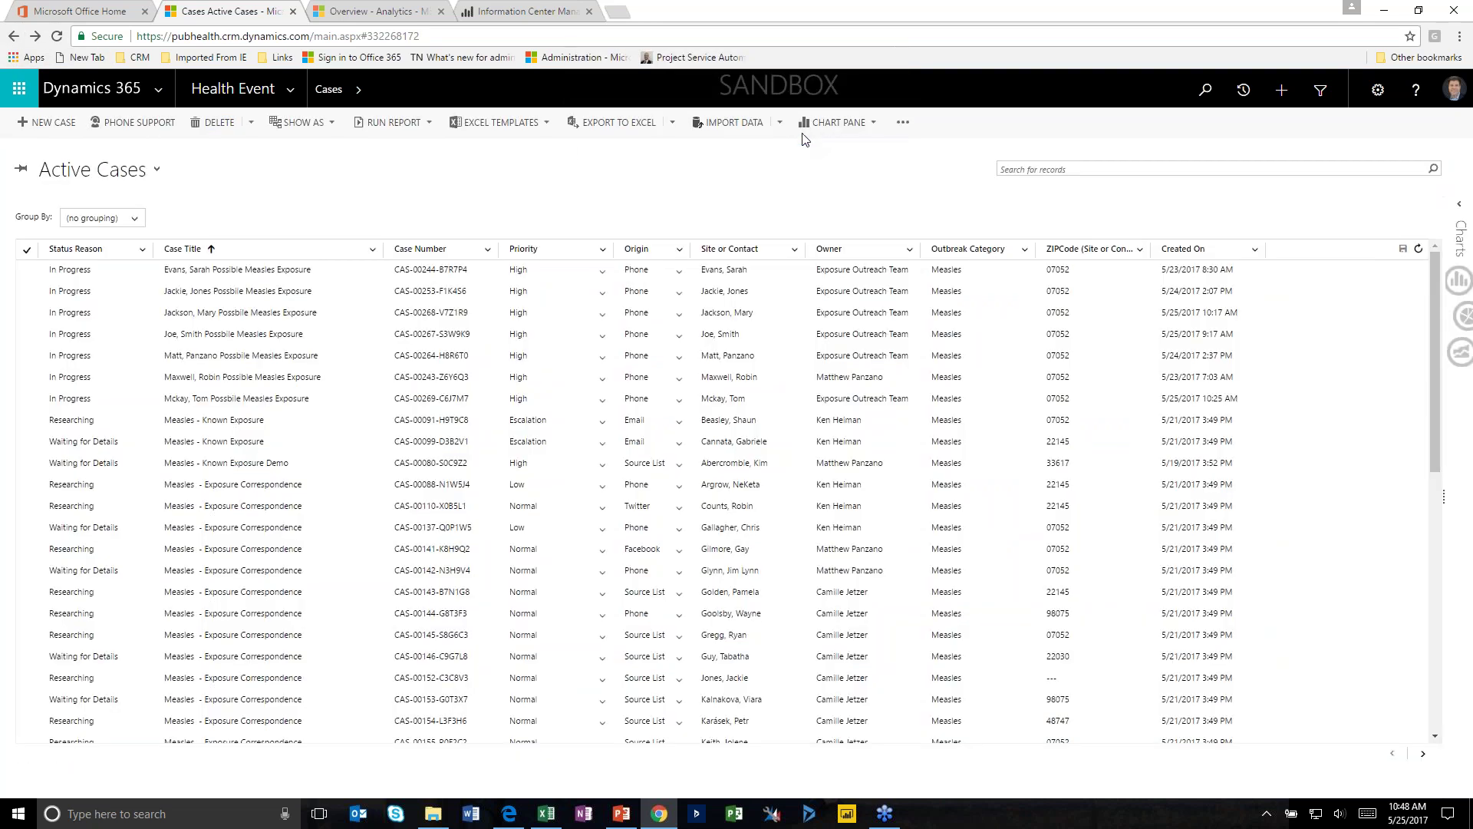
pyautogui.click(1322, 92)
pyautogui.moveTo(729, 176); pyautogui.dragTo(653, 204)
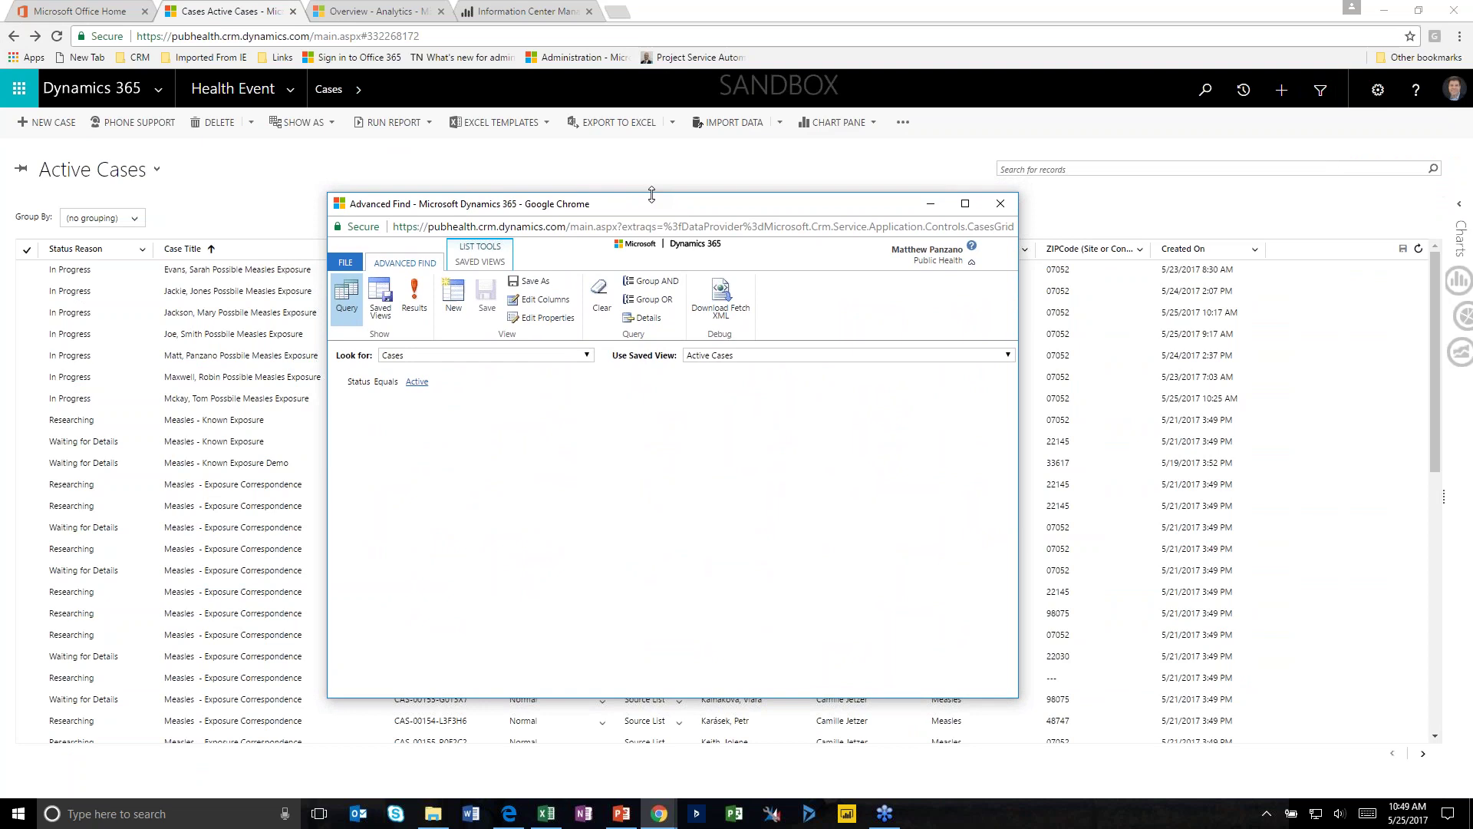
pyautogui.moveTo(657, 209); pyautogui.dragTo(656, 199)
pyautogui.click(650, 307)
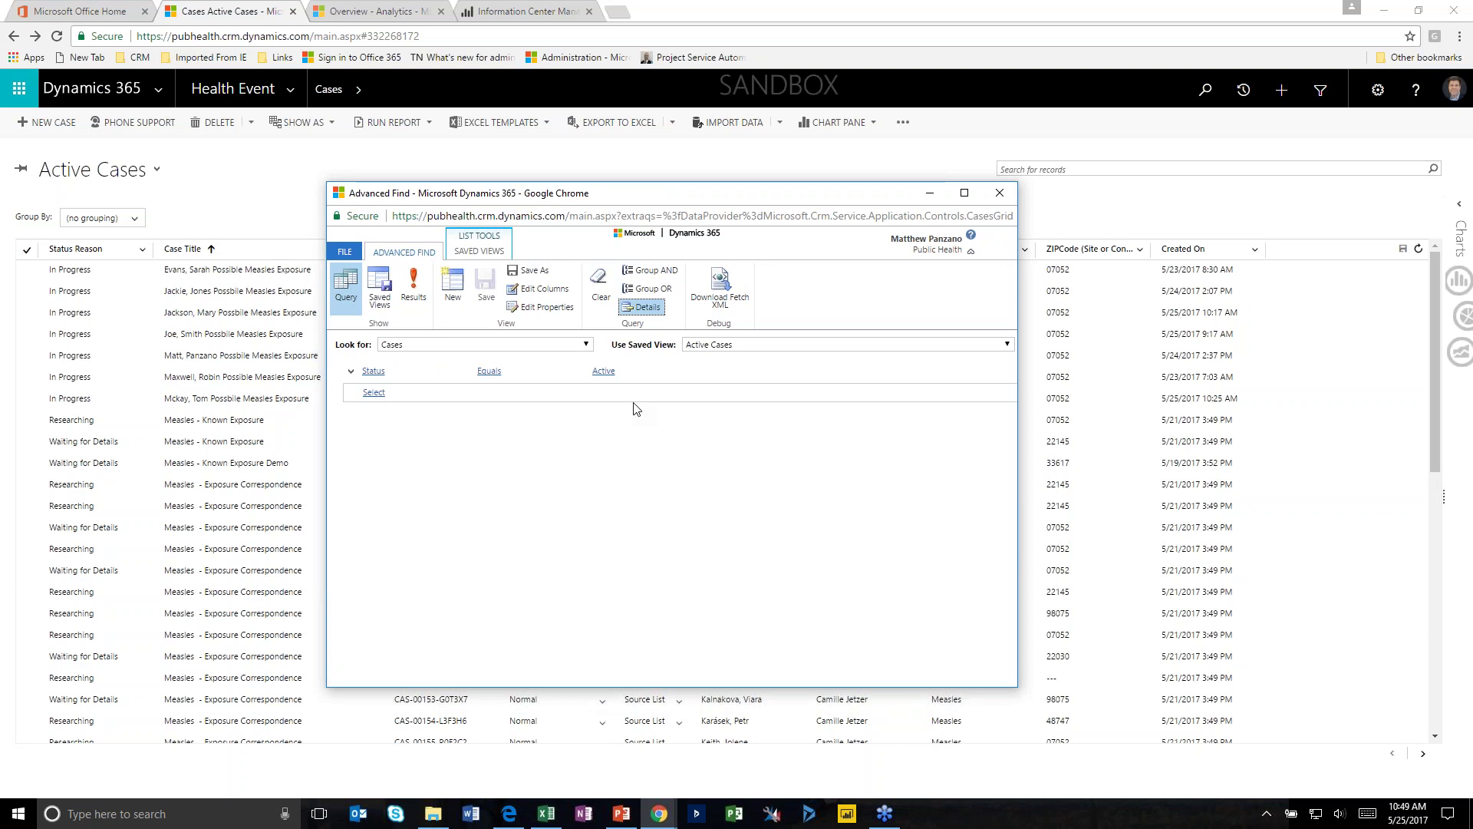
# Add a query condition that Created On is On or After 5/12/2017
pyautogui.click(471, 395)
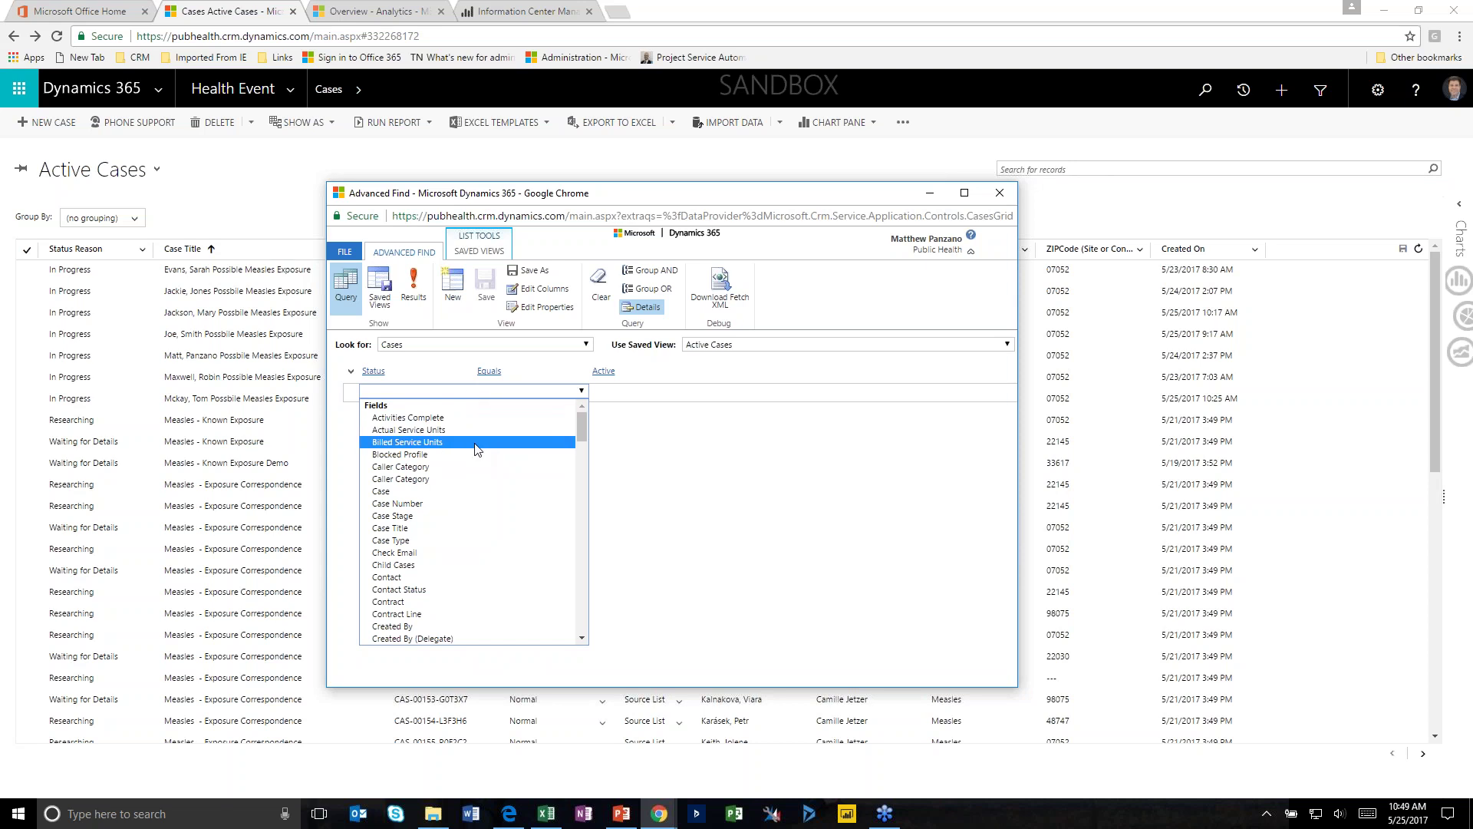
pyautogui.scroll(-2, 477, 534)
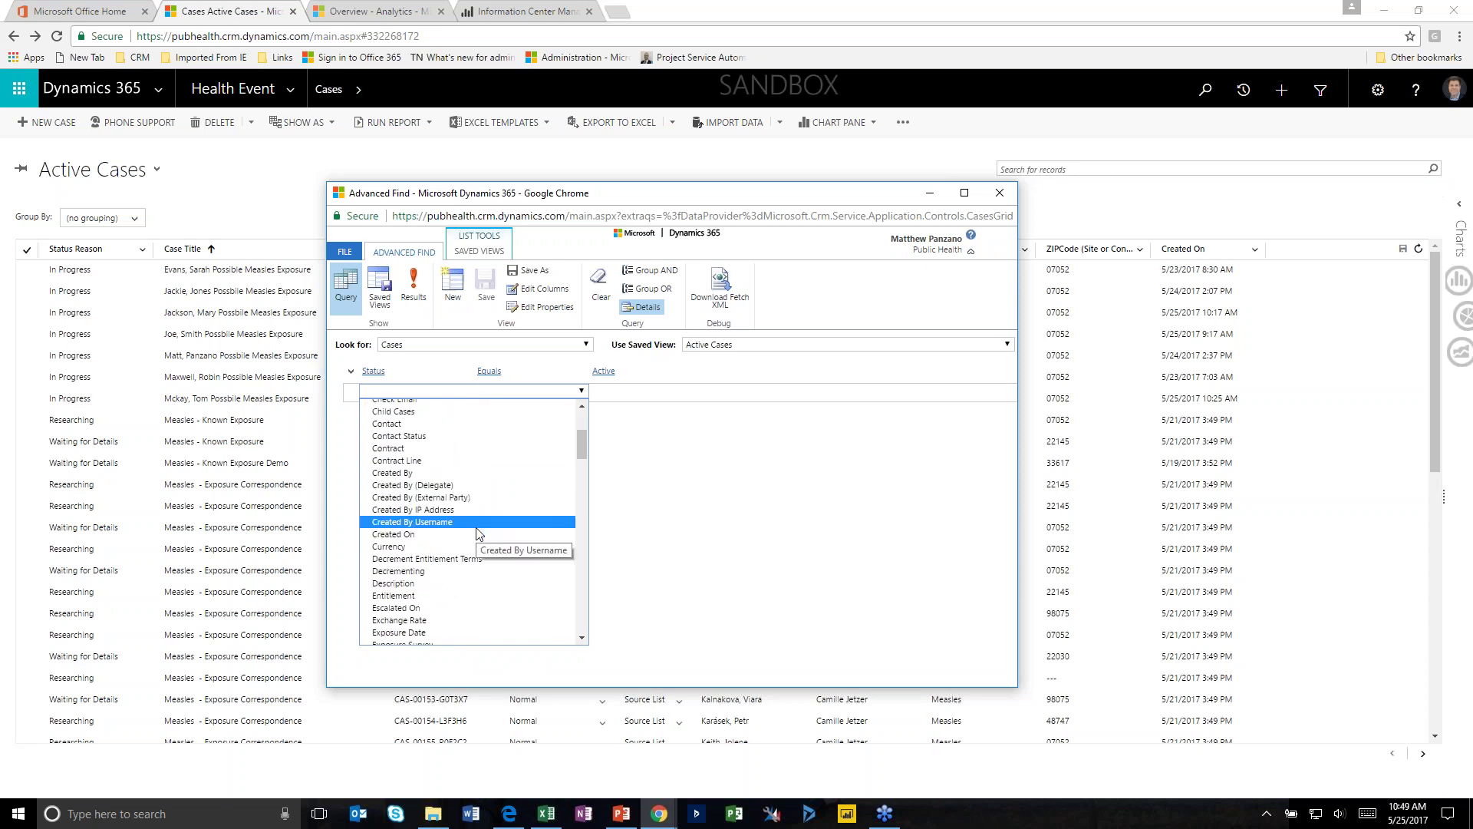
pyautogui.click(478, 535)
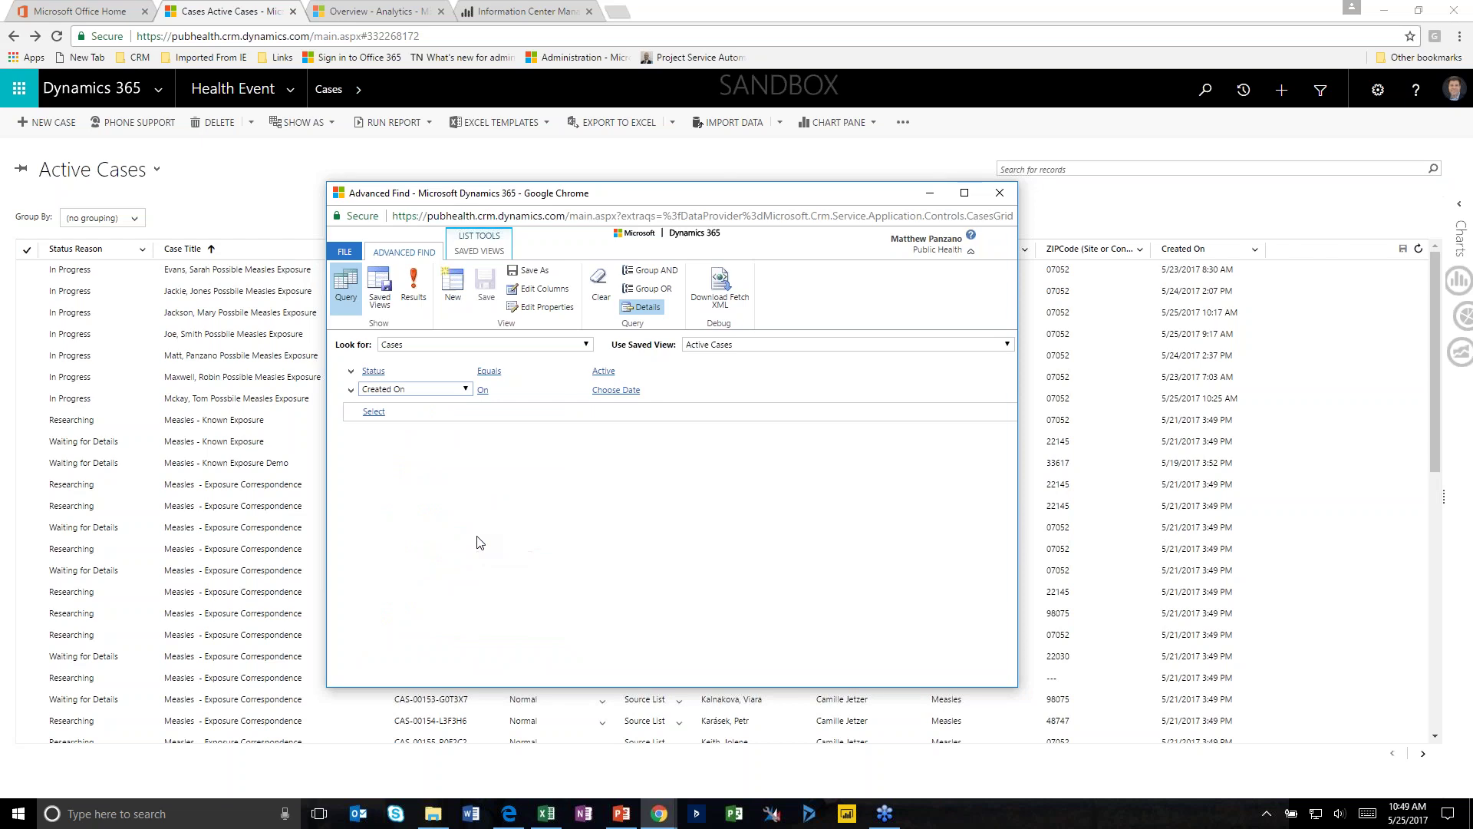
pyautogui.click(483, 389)
pyautogui.click(523, 391)
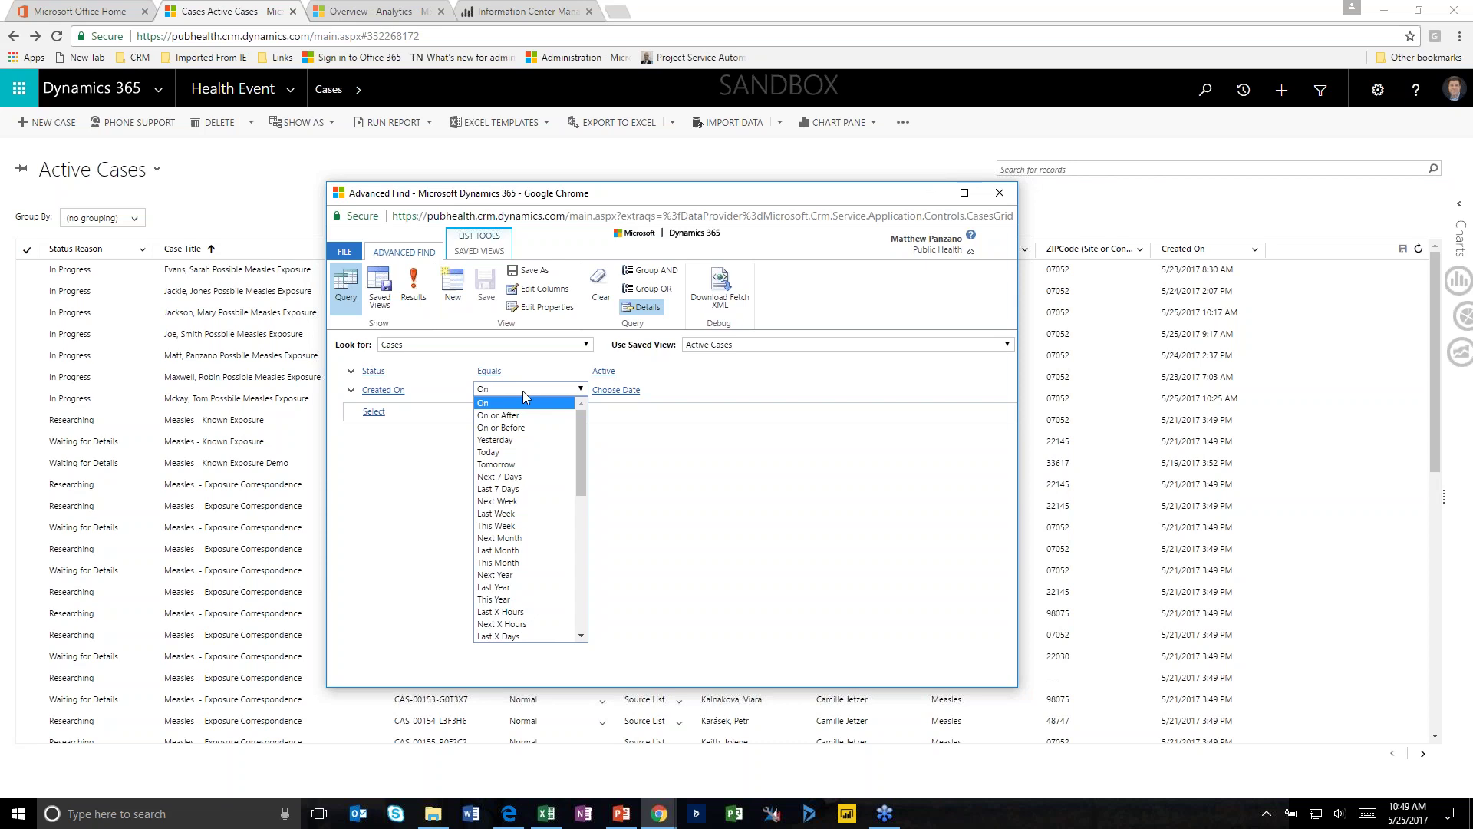
pyautogui.click(525, 417)
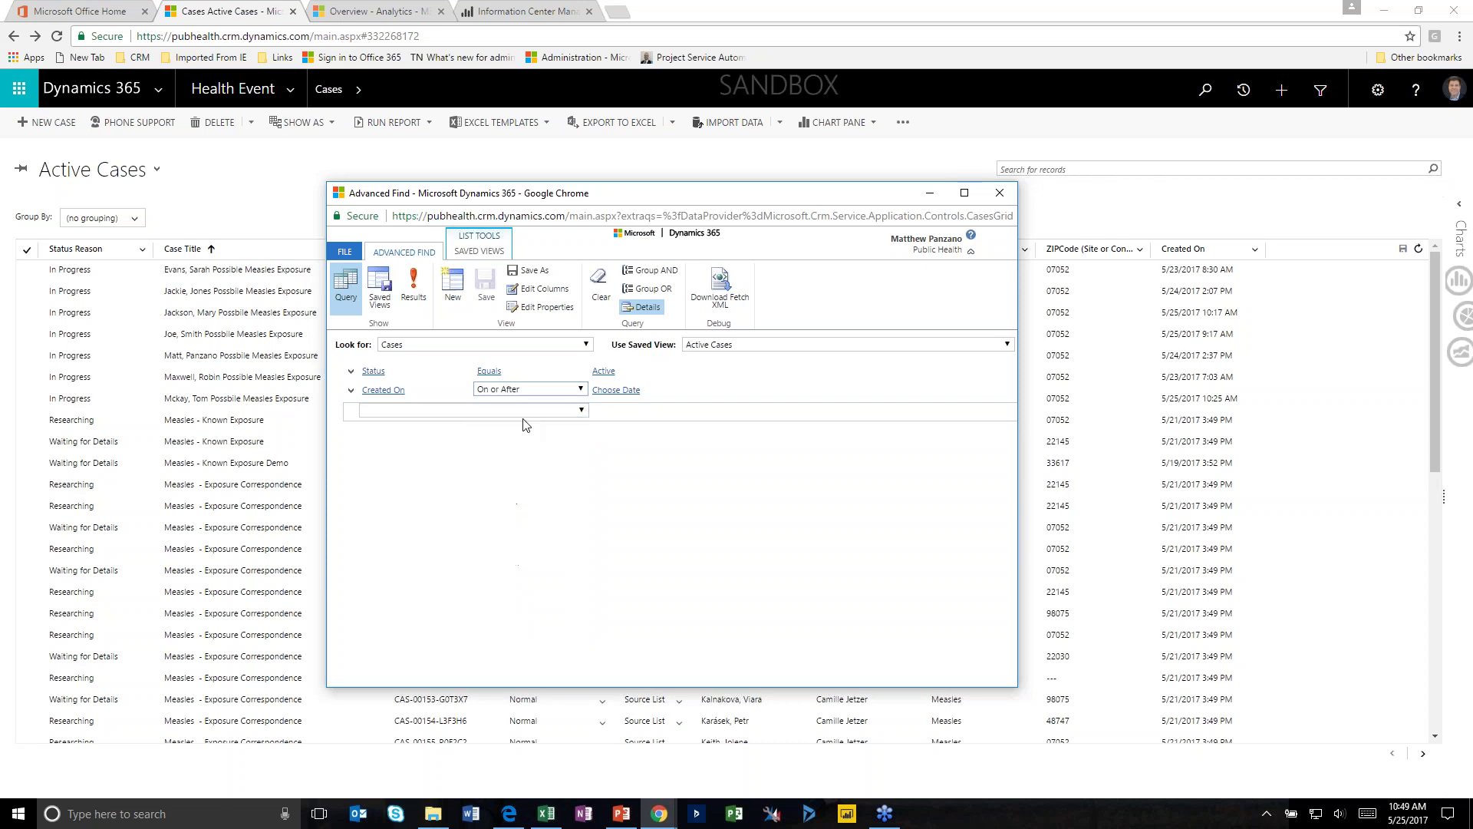
pyautogui.click(615, 390)
pyautogui.click(689, 390)
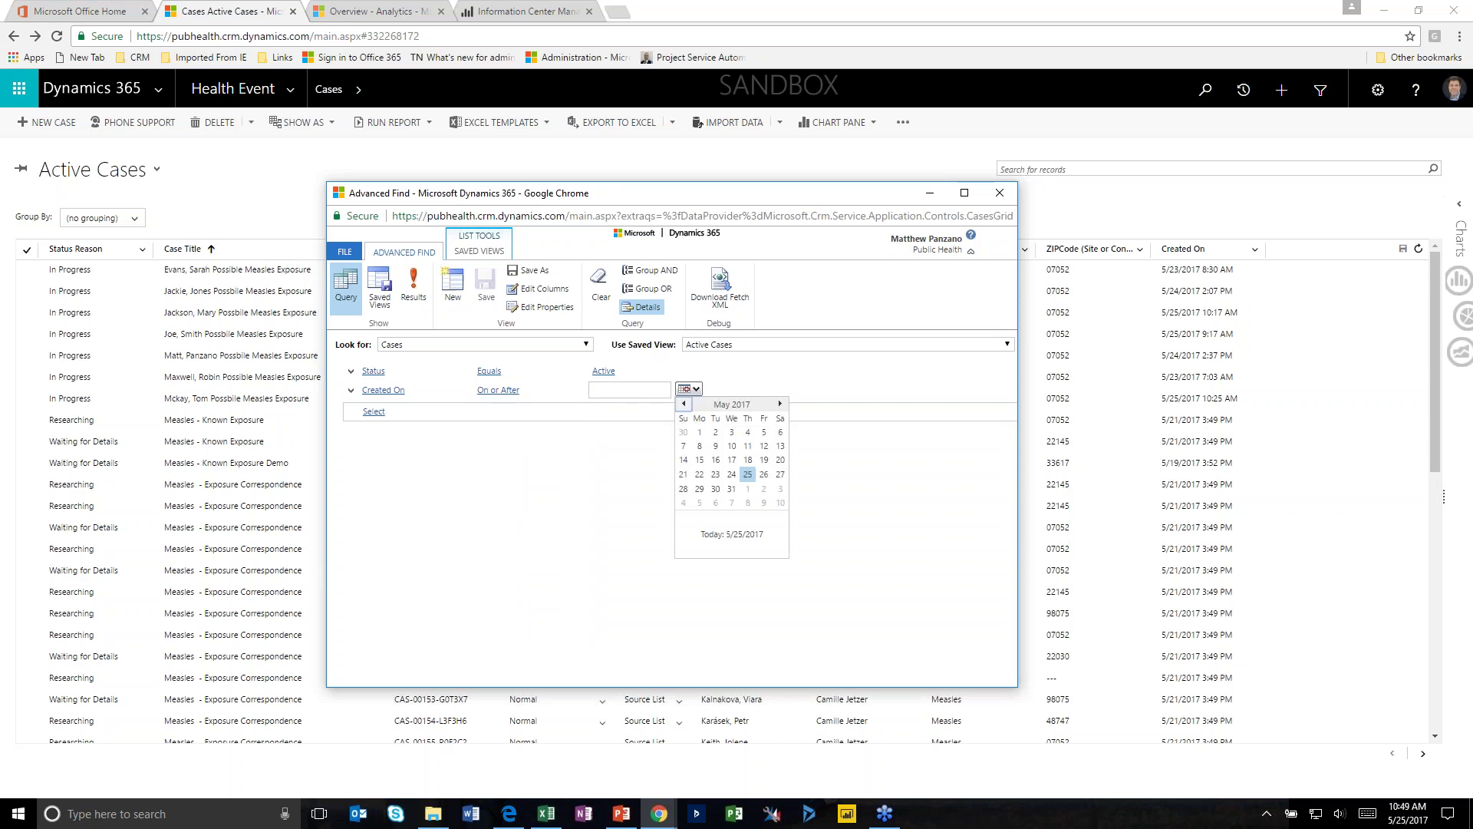
pyautogui.click(763, 446)
# Run the Advanced Find query and maximize its window to look through the resulting cases
pyautogui.click(425, 297)
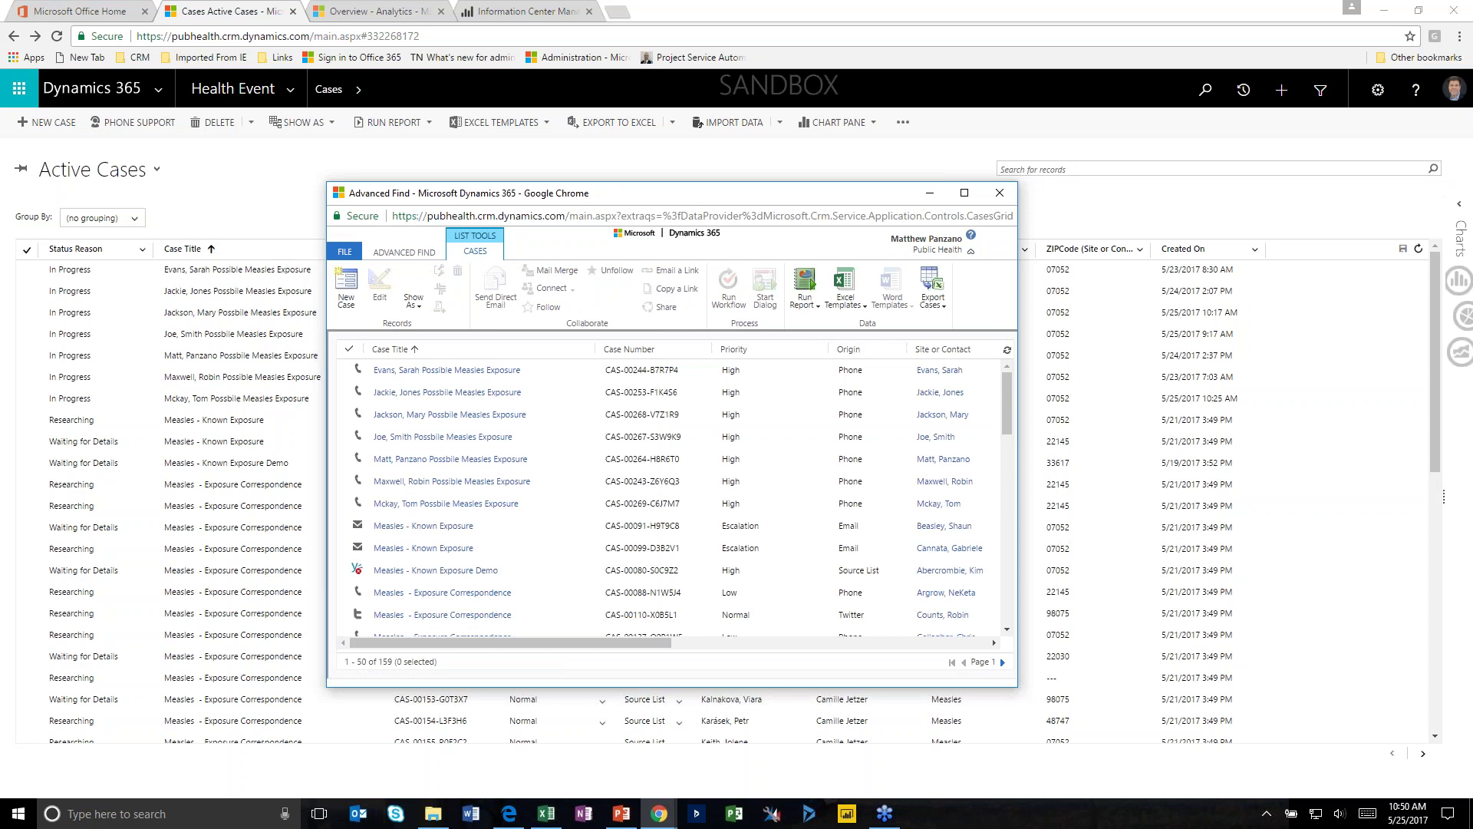
pyautogui.click(965, 192)
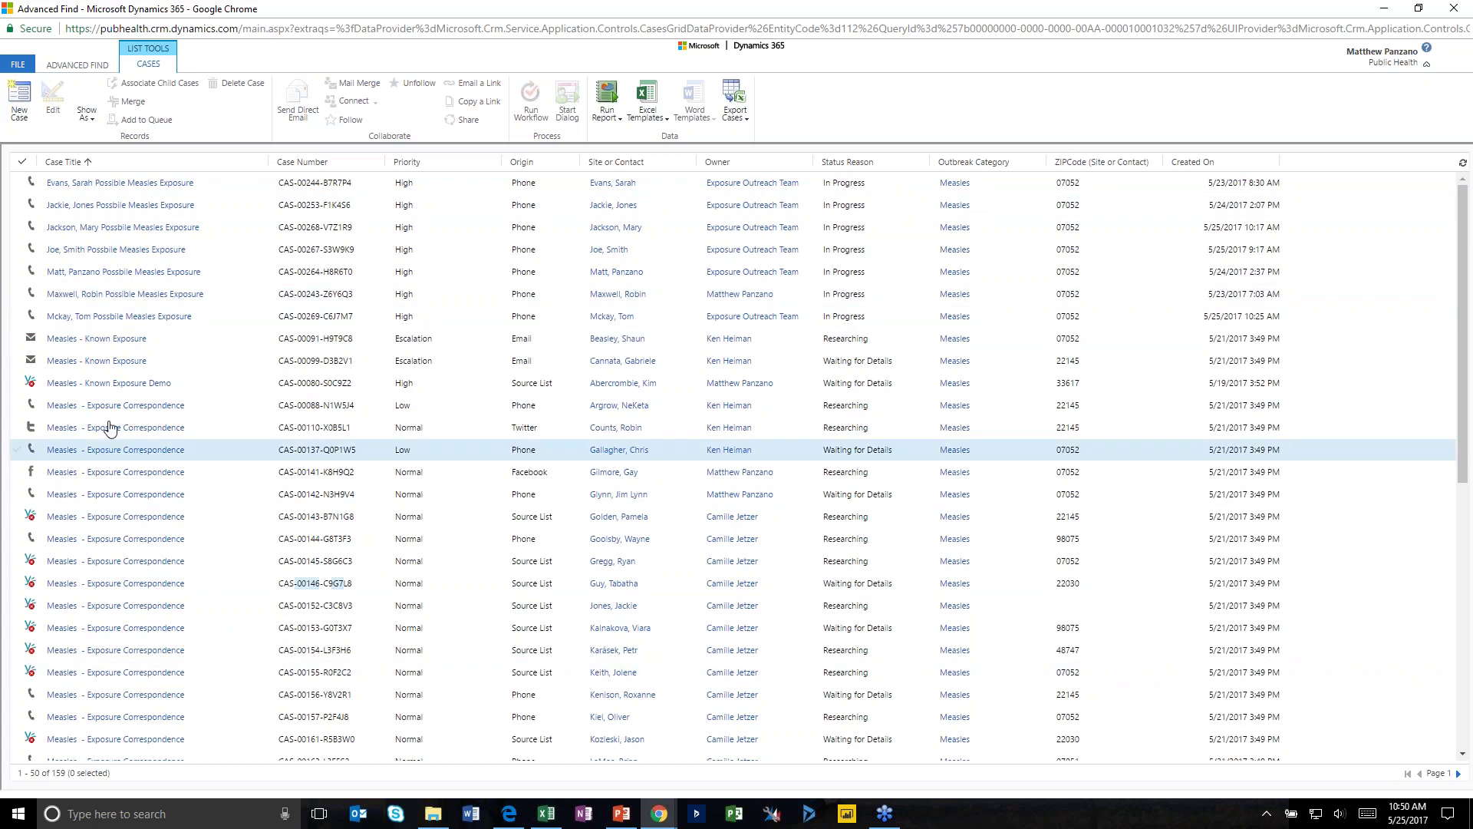
pyautogui.scroll(-1, 121, 637)
pyautogui.scroll(1, 121, 636)
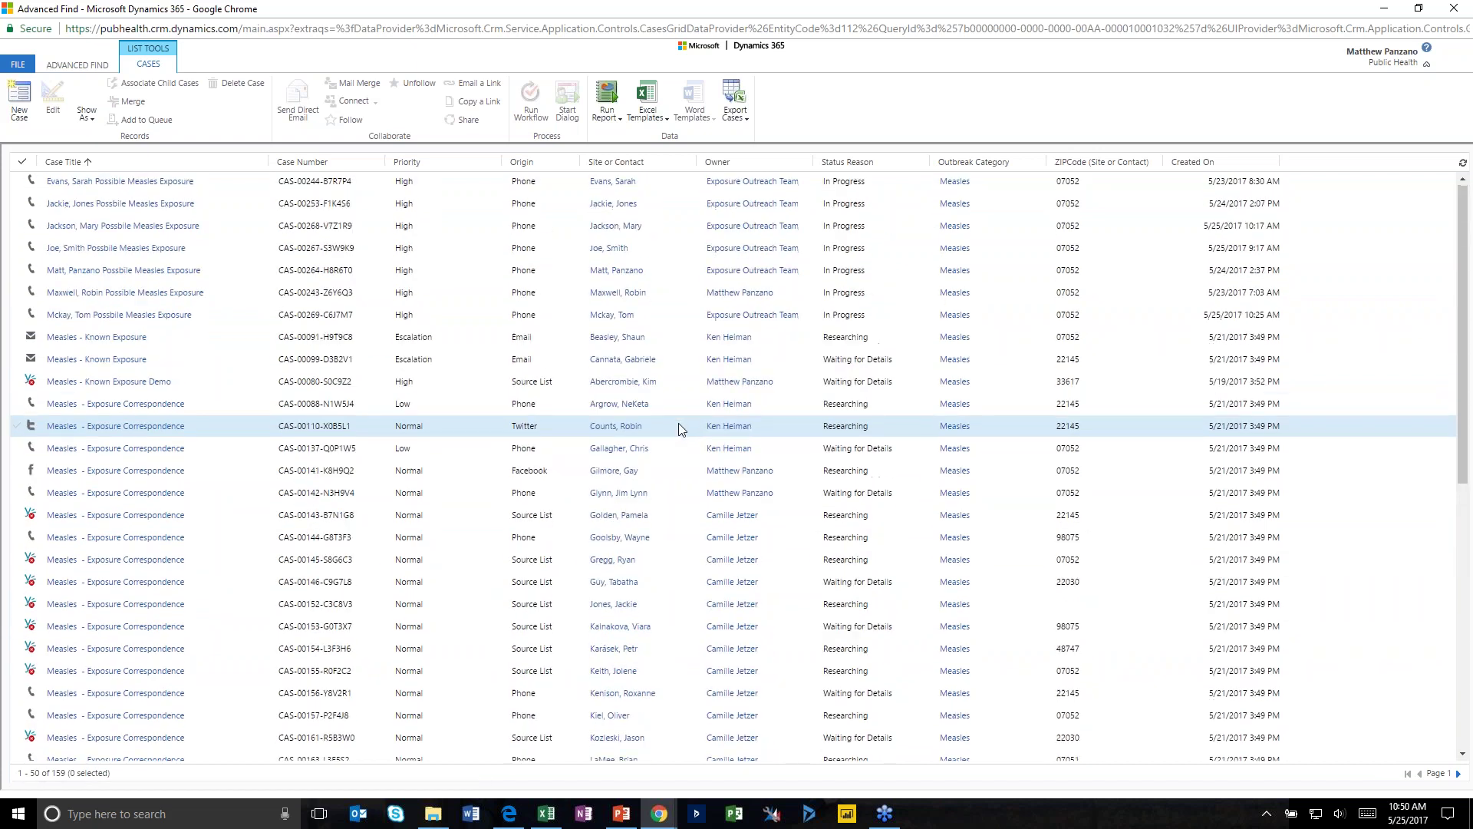
pyautogui.scroll(-1, 678, 428)
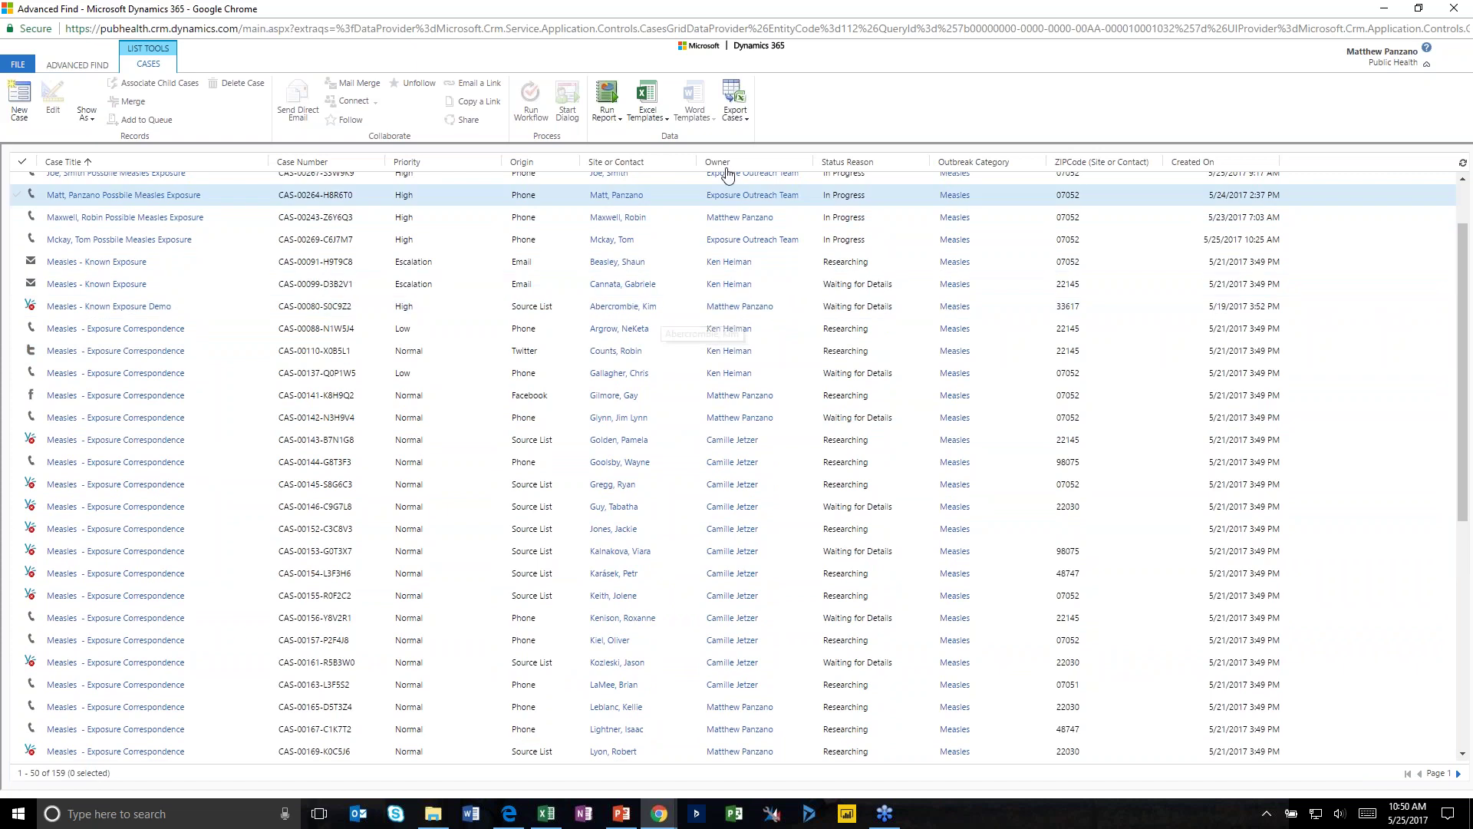
# Export the found cases as a Dynamic Worksheet with the default columns, then open the downloaded workbook in Excel and enable editing
pyautogui.click(748, 122)
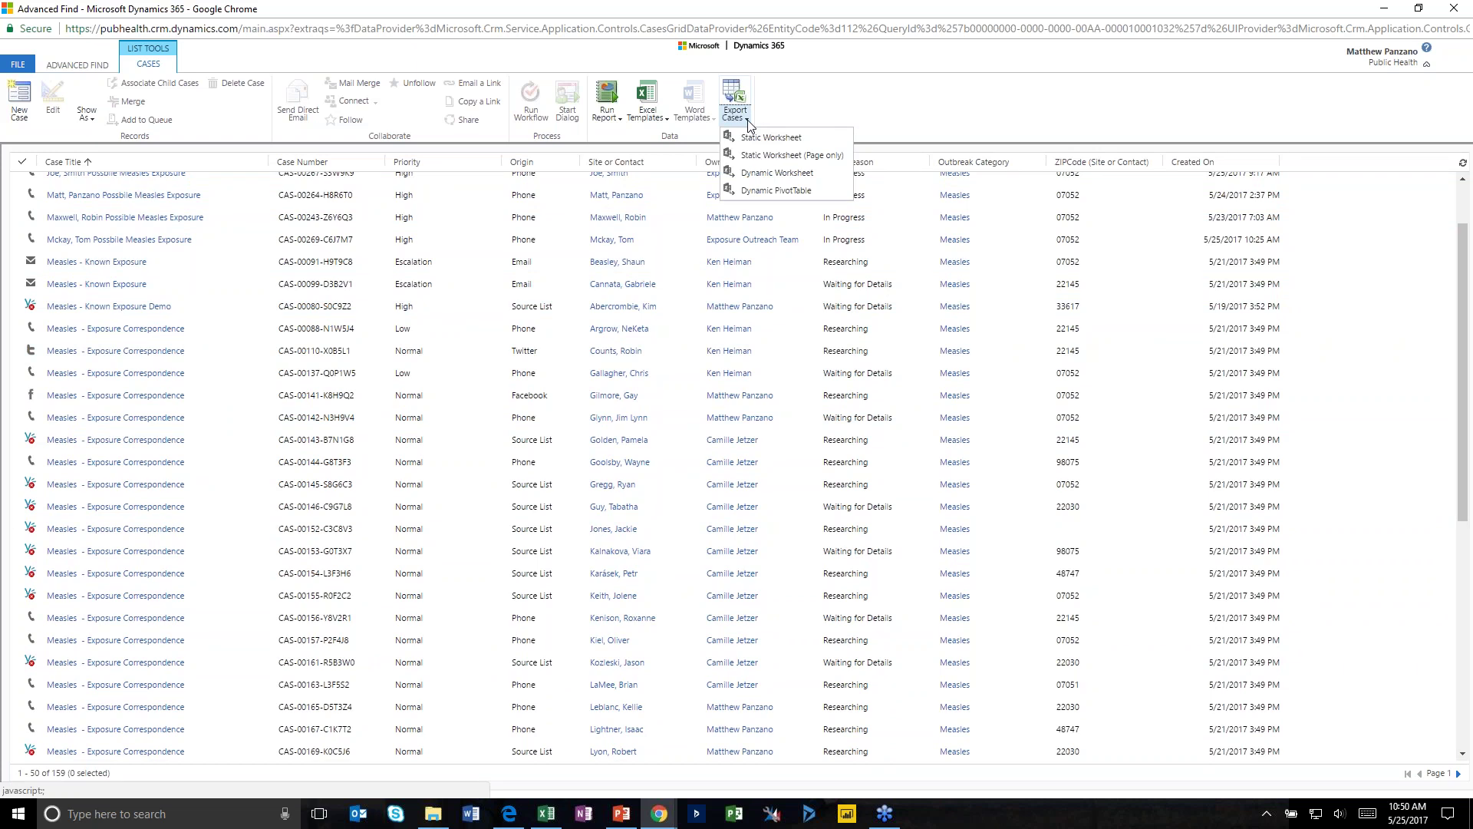
pyautogui.click(769, 170)
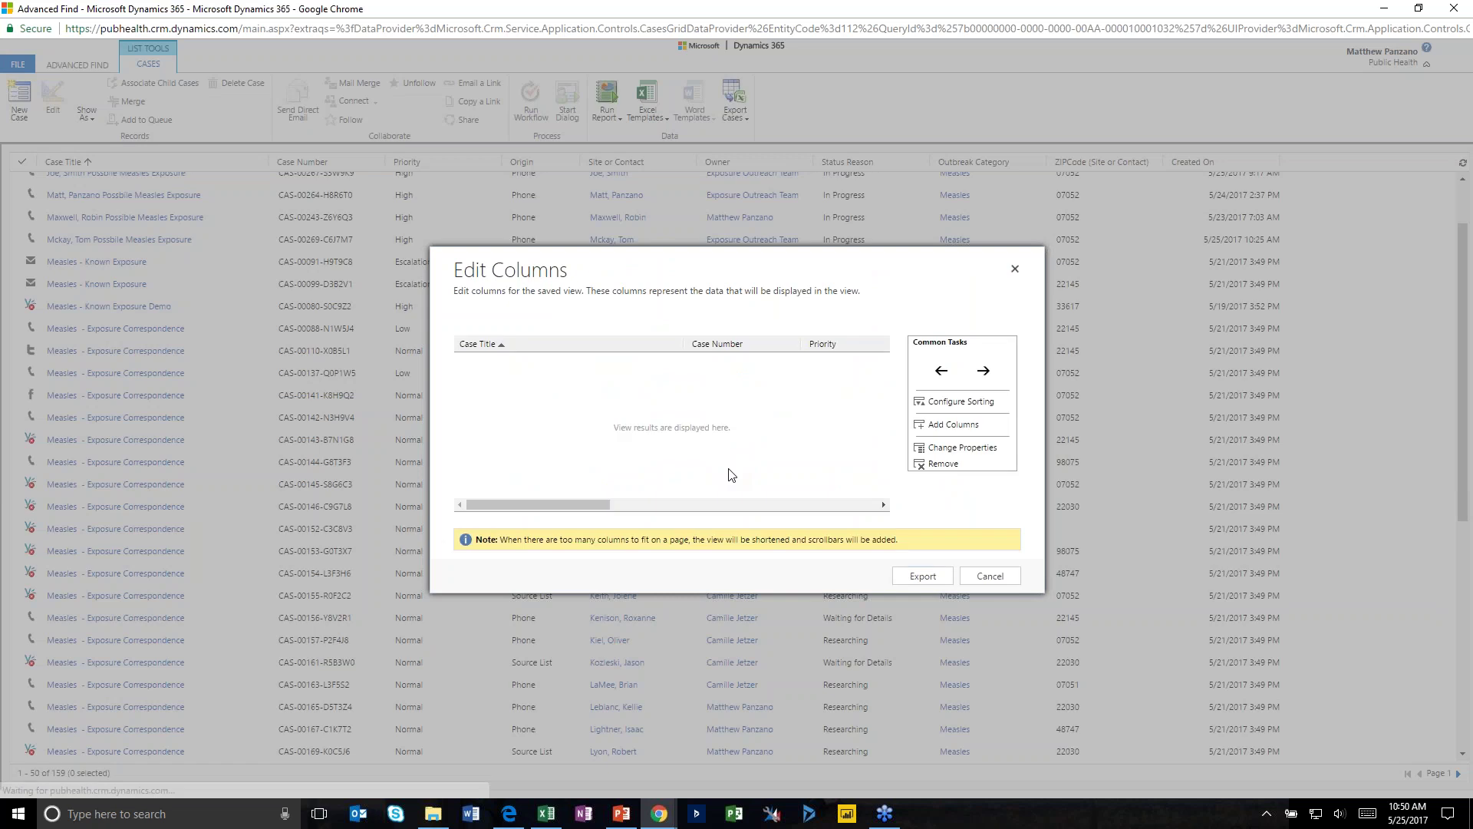
pyautogui.click(912, 584)
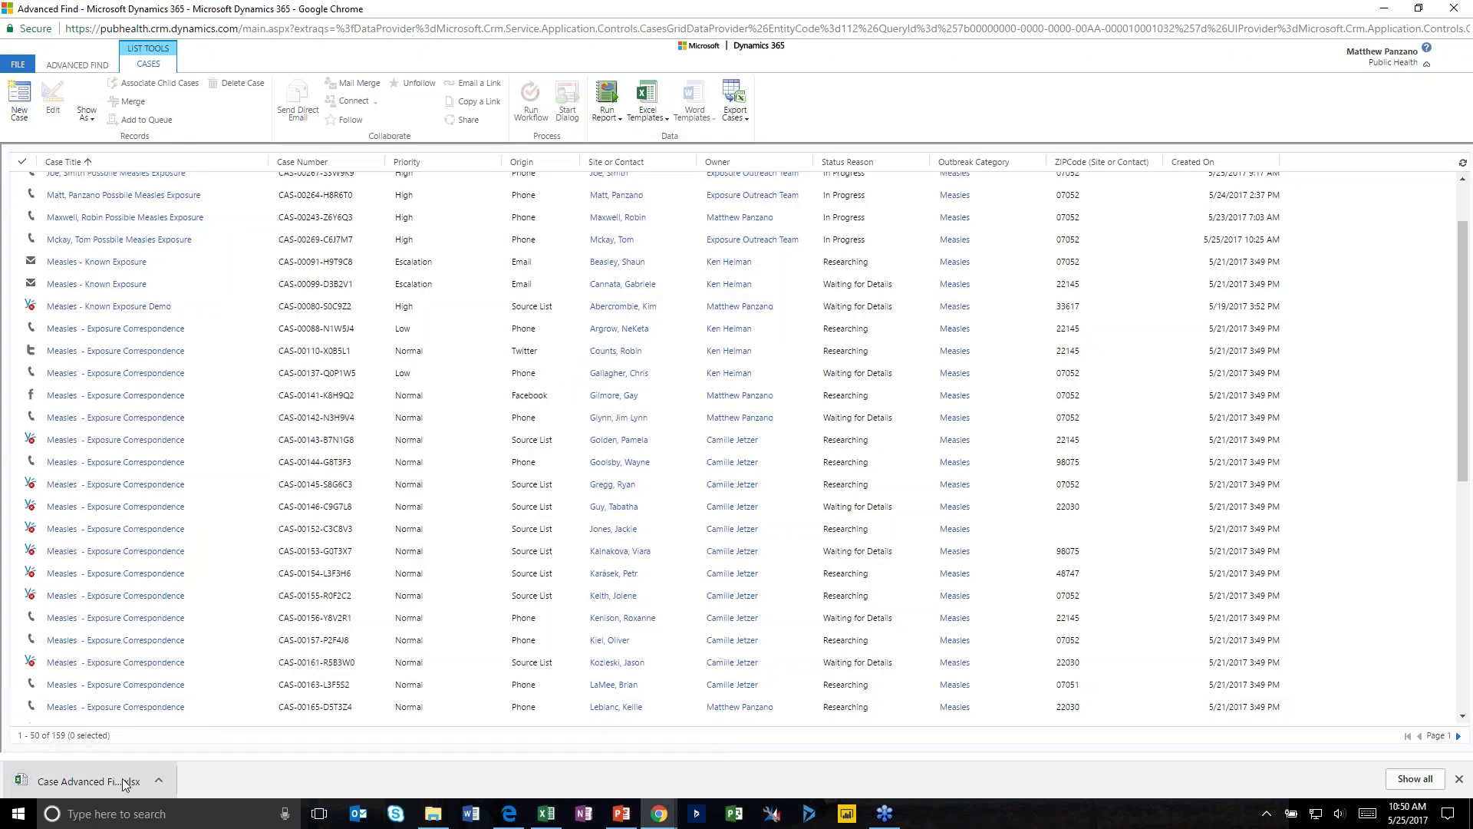
pyautogui.click(122, 779)
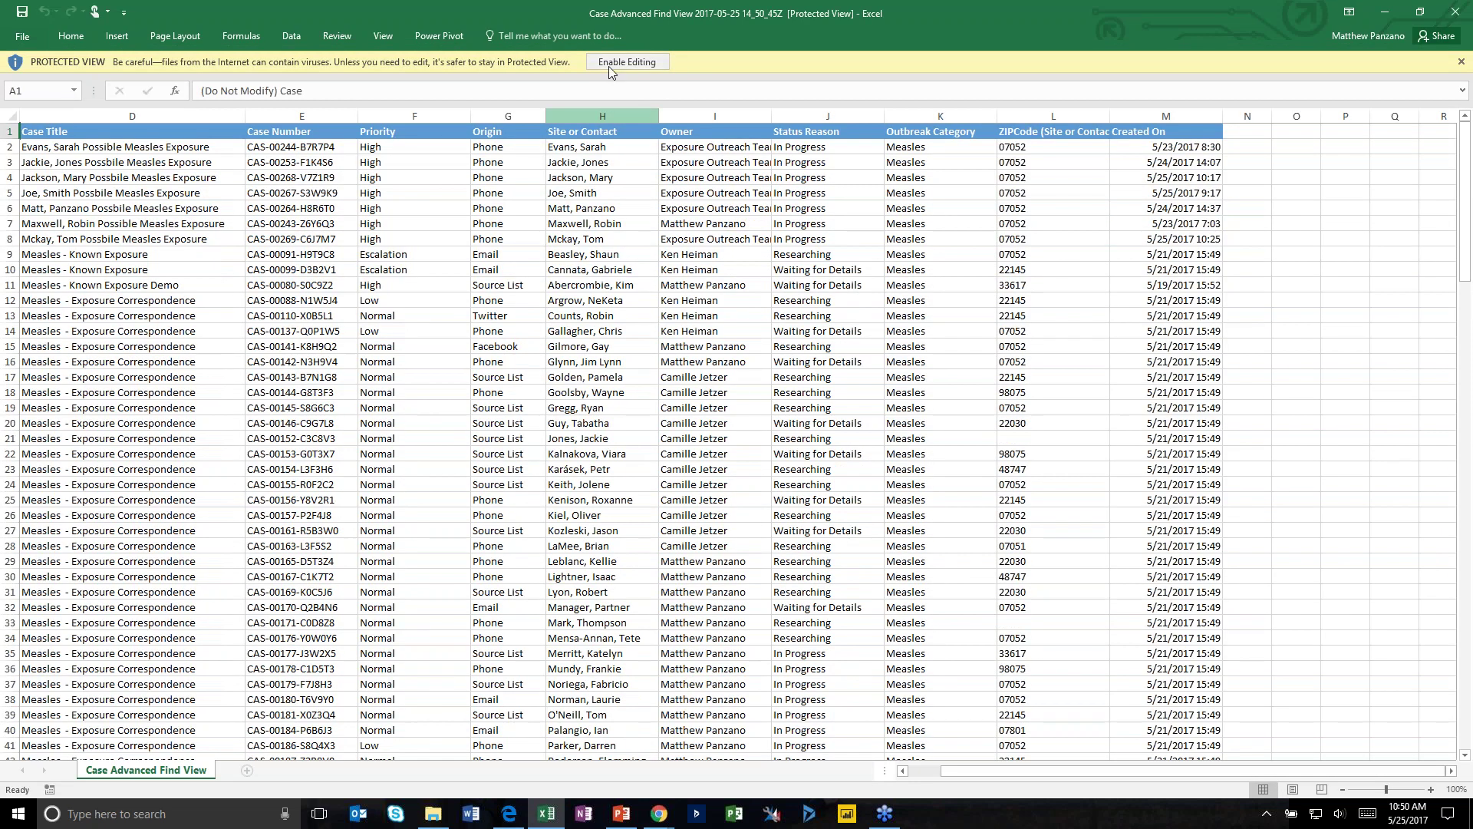
pyautogui.click(626, 62)
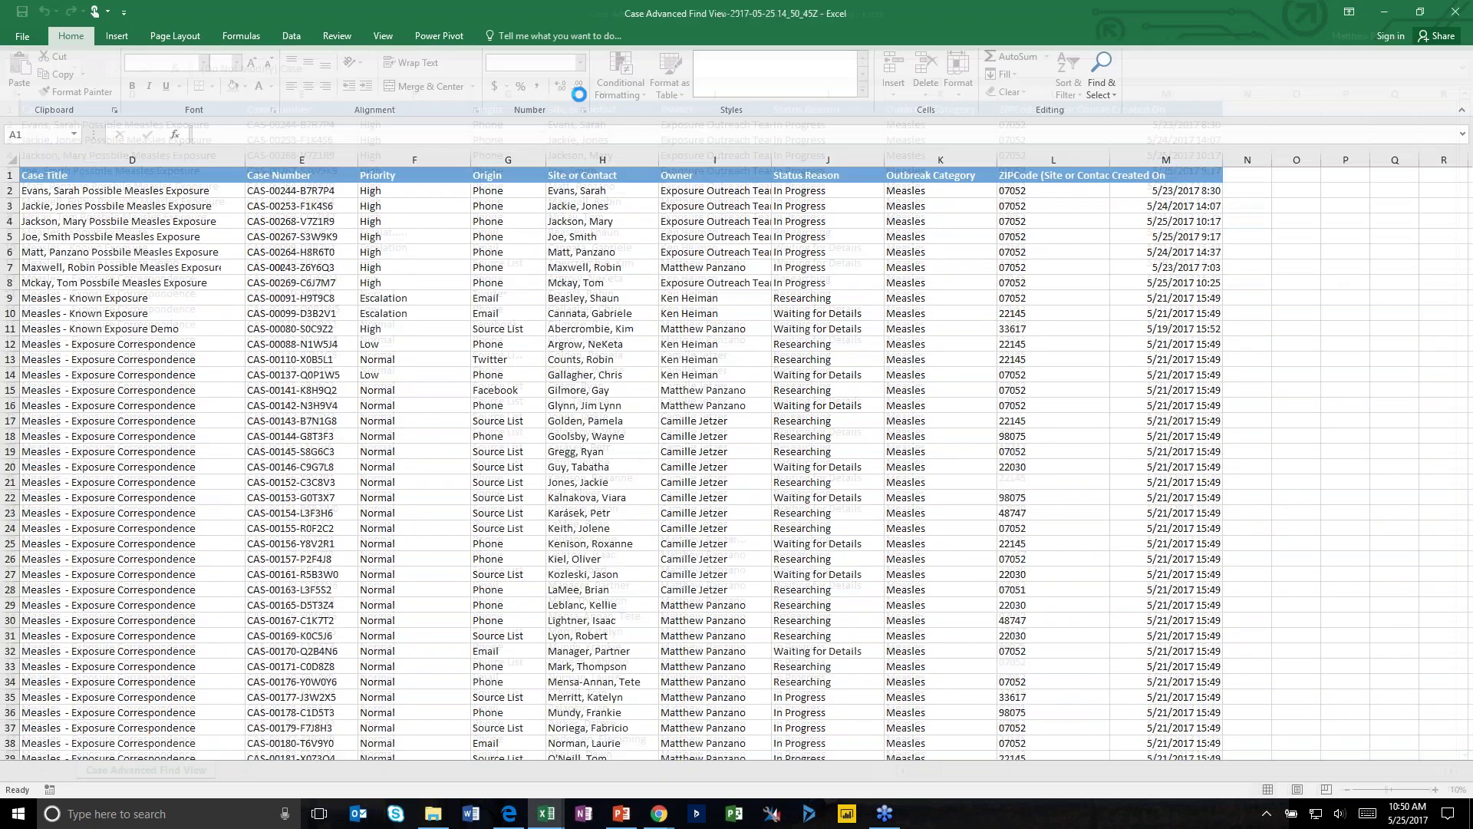
# Convert the exported data from Case Title through Created On, down to row 160, into a table and remove its external connections
pyautogui.moveTo(198, 178); pyautogui.dragTo(1195, 725)
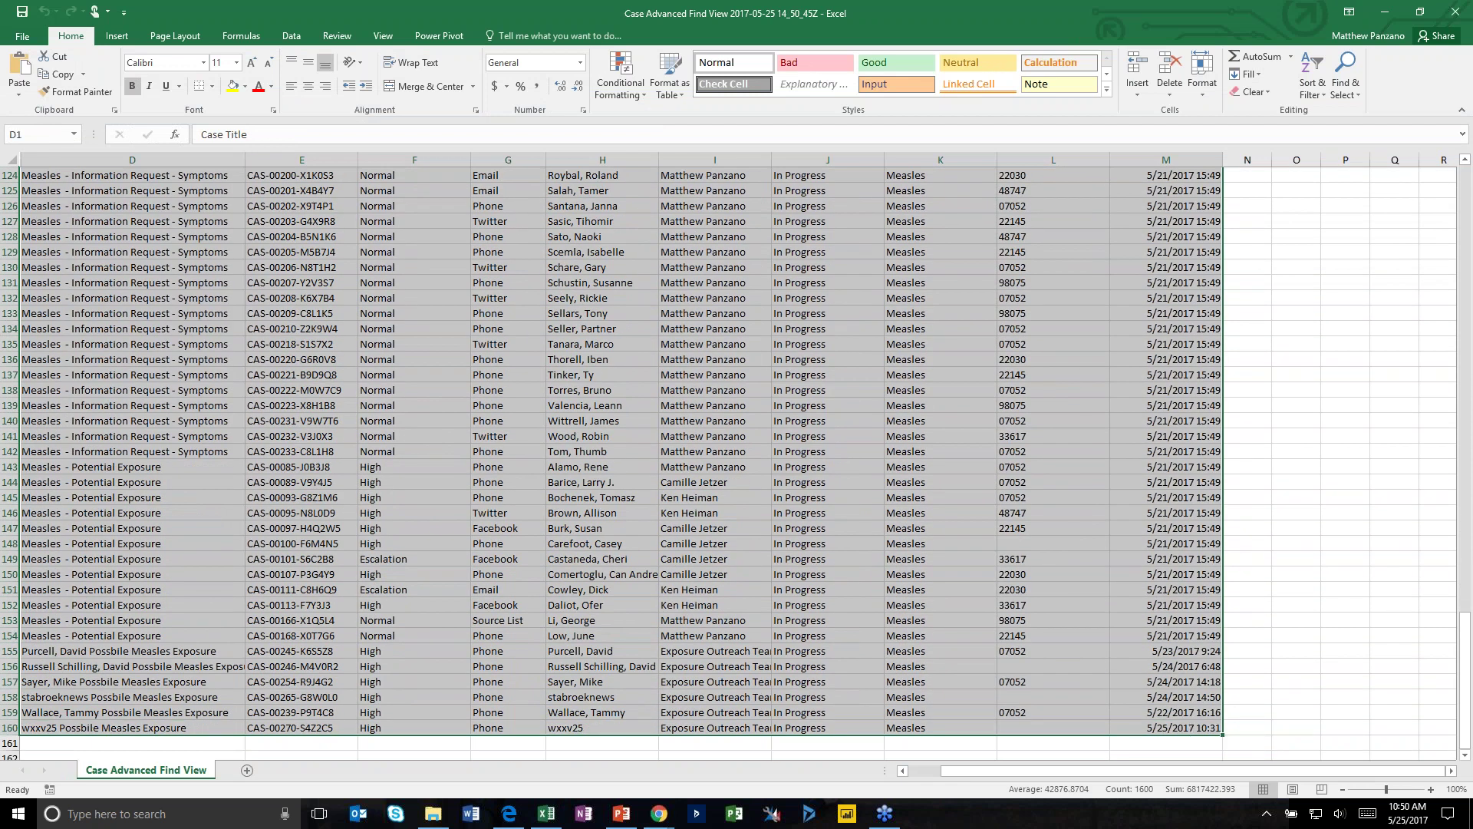
pyautogui.hotkey('ctrl', 't')
pyautogui.click(510, 428)
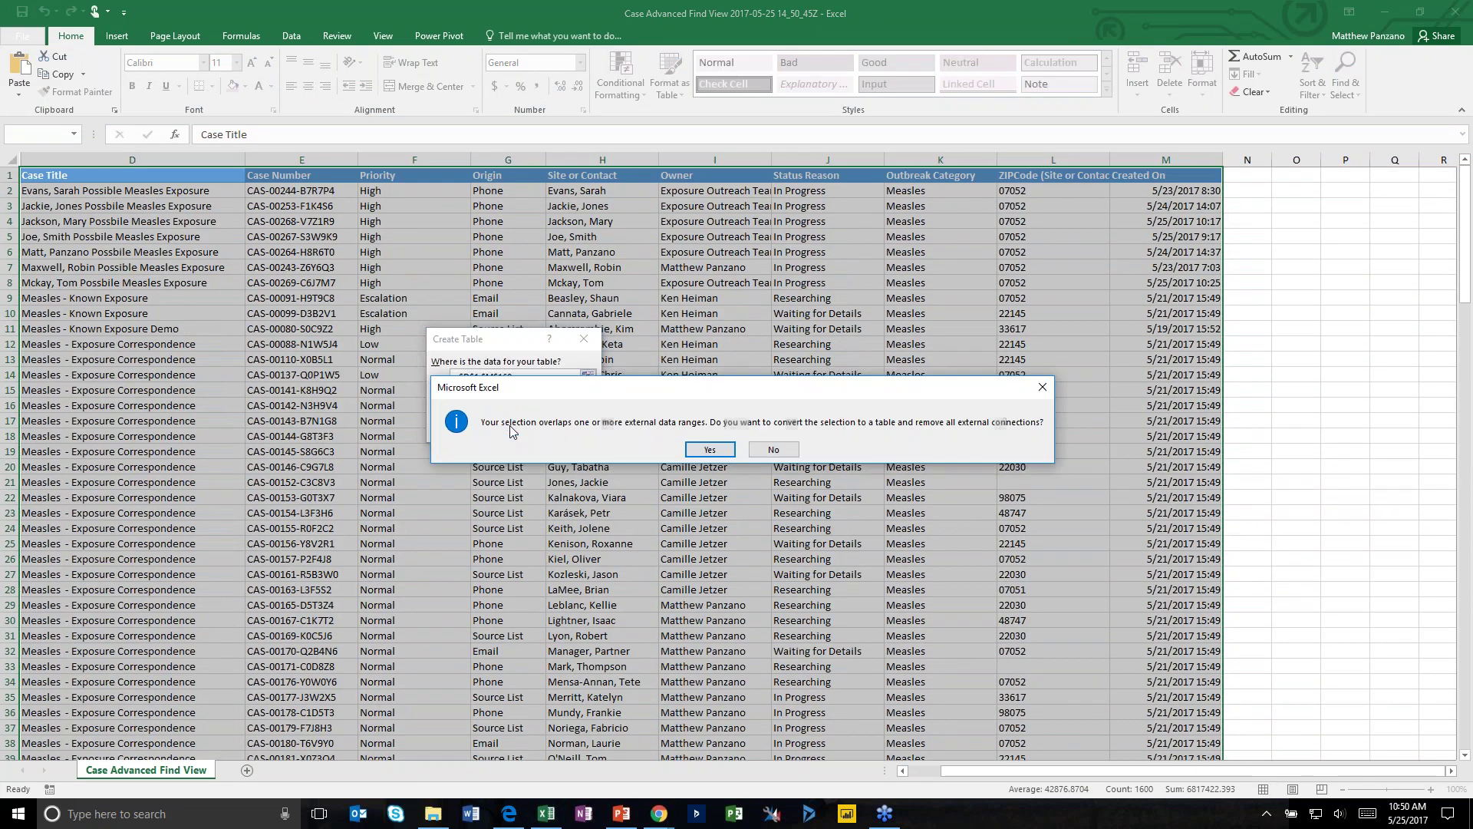
pyautogui.click(710, 450)
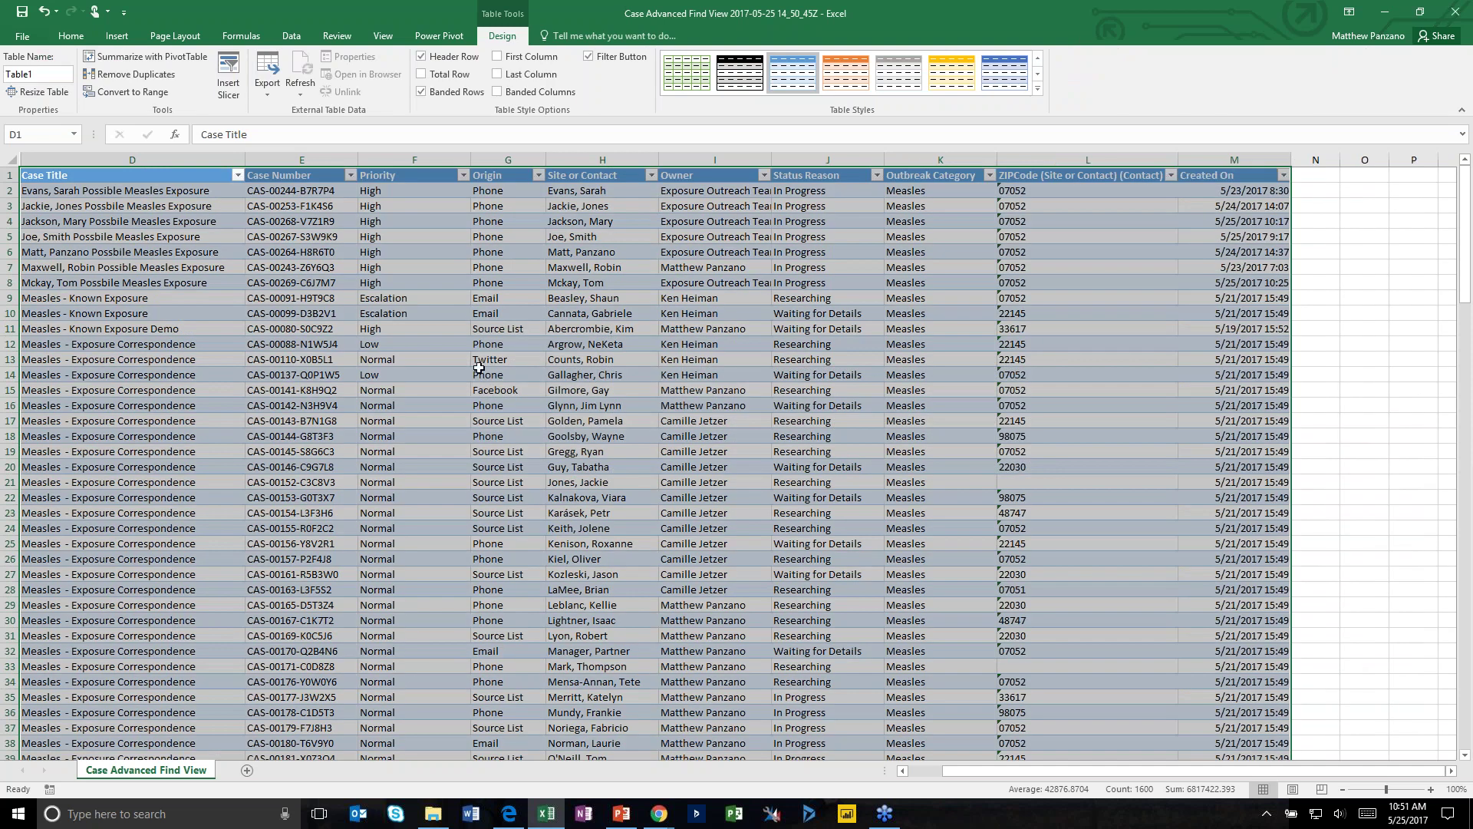
# Summarize the exported case table with a PivotTable placed on a new worksheet
pyautogui.click(479, 361)
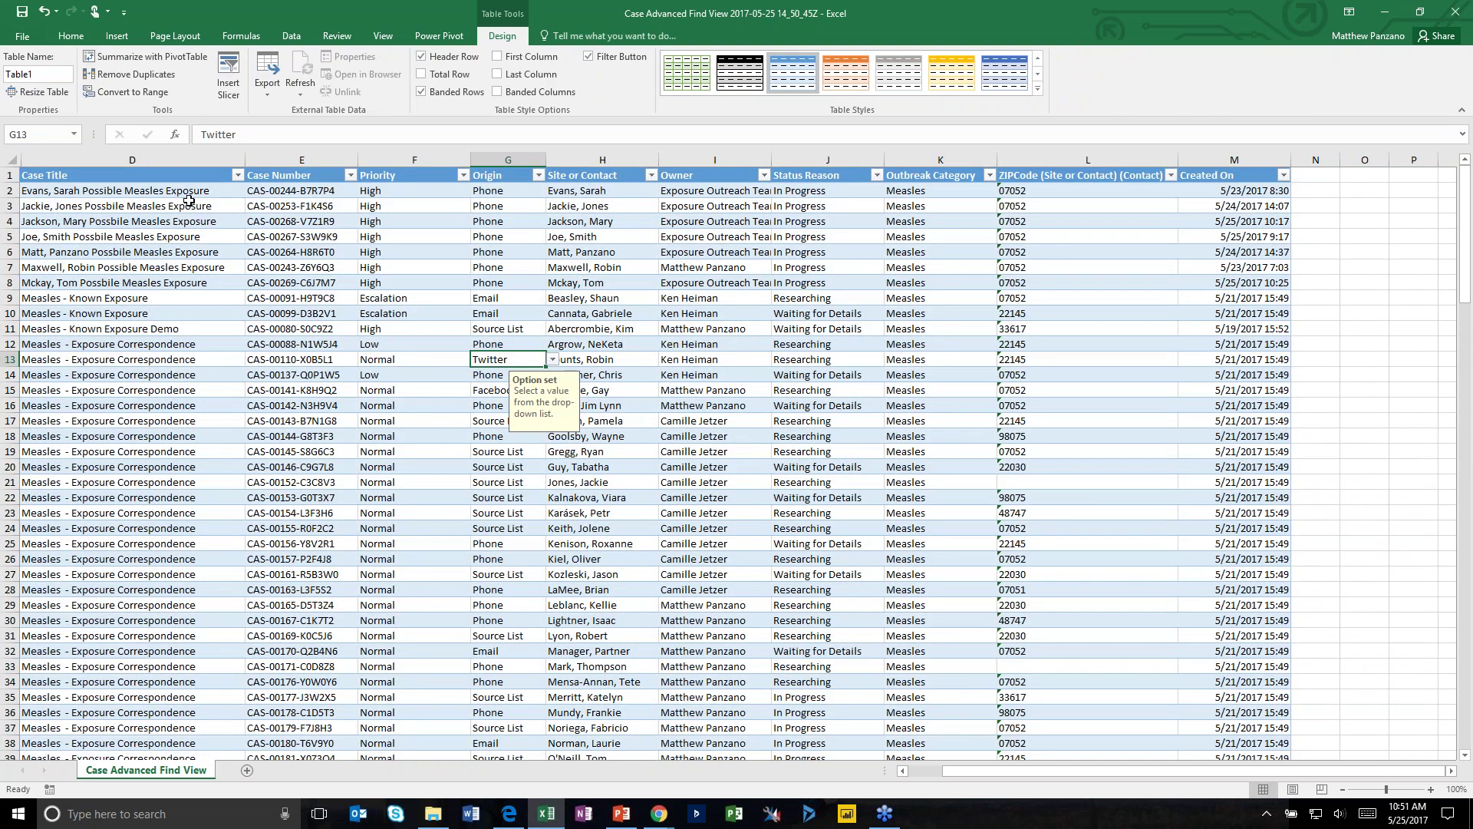
pyautogui.click(187, 192)
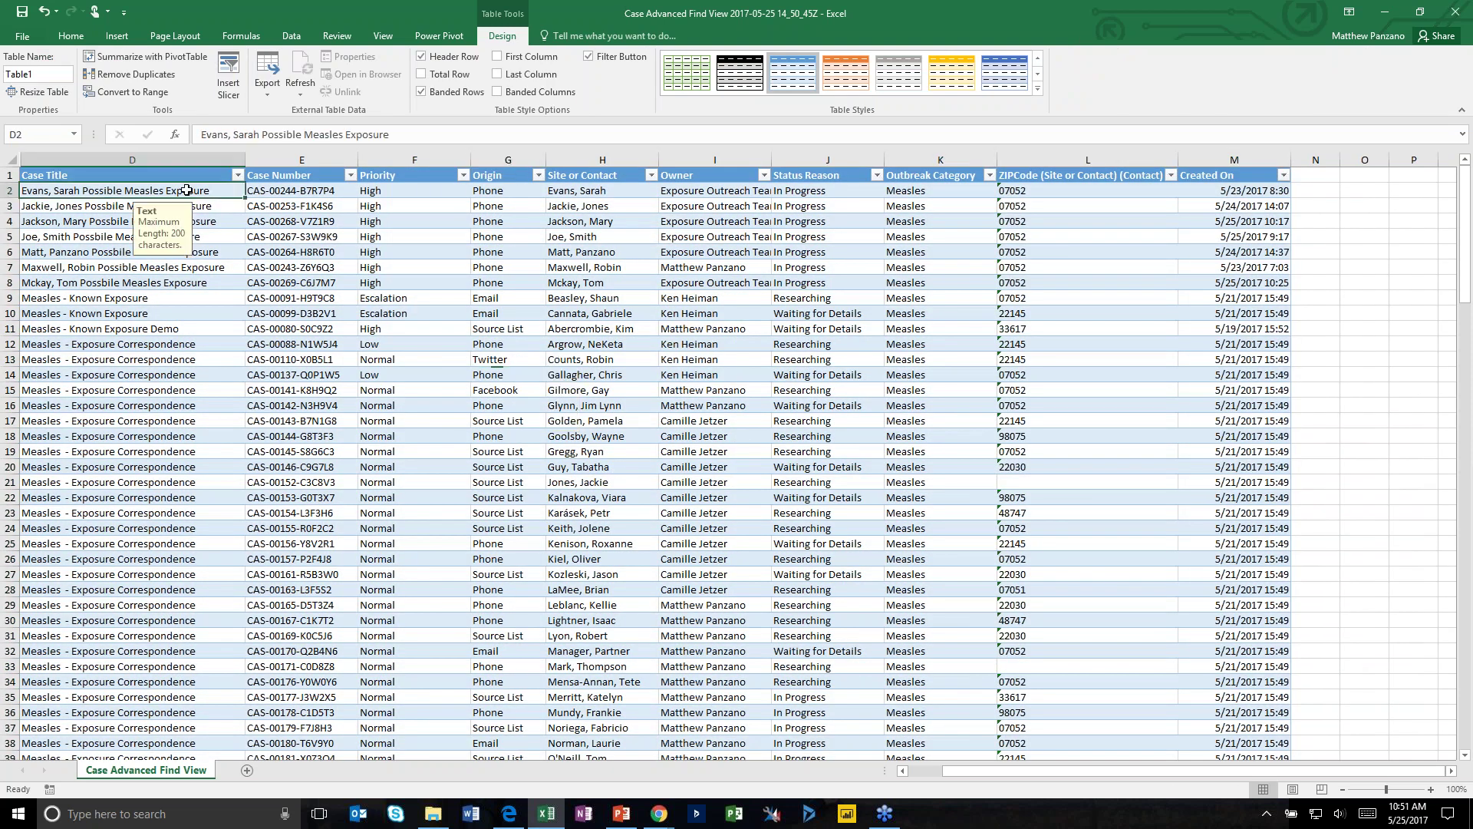
pyautogui.click(161, 59)
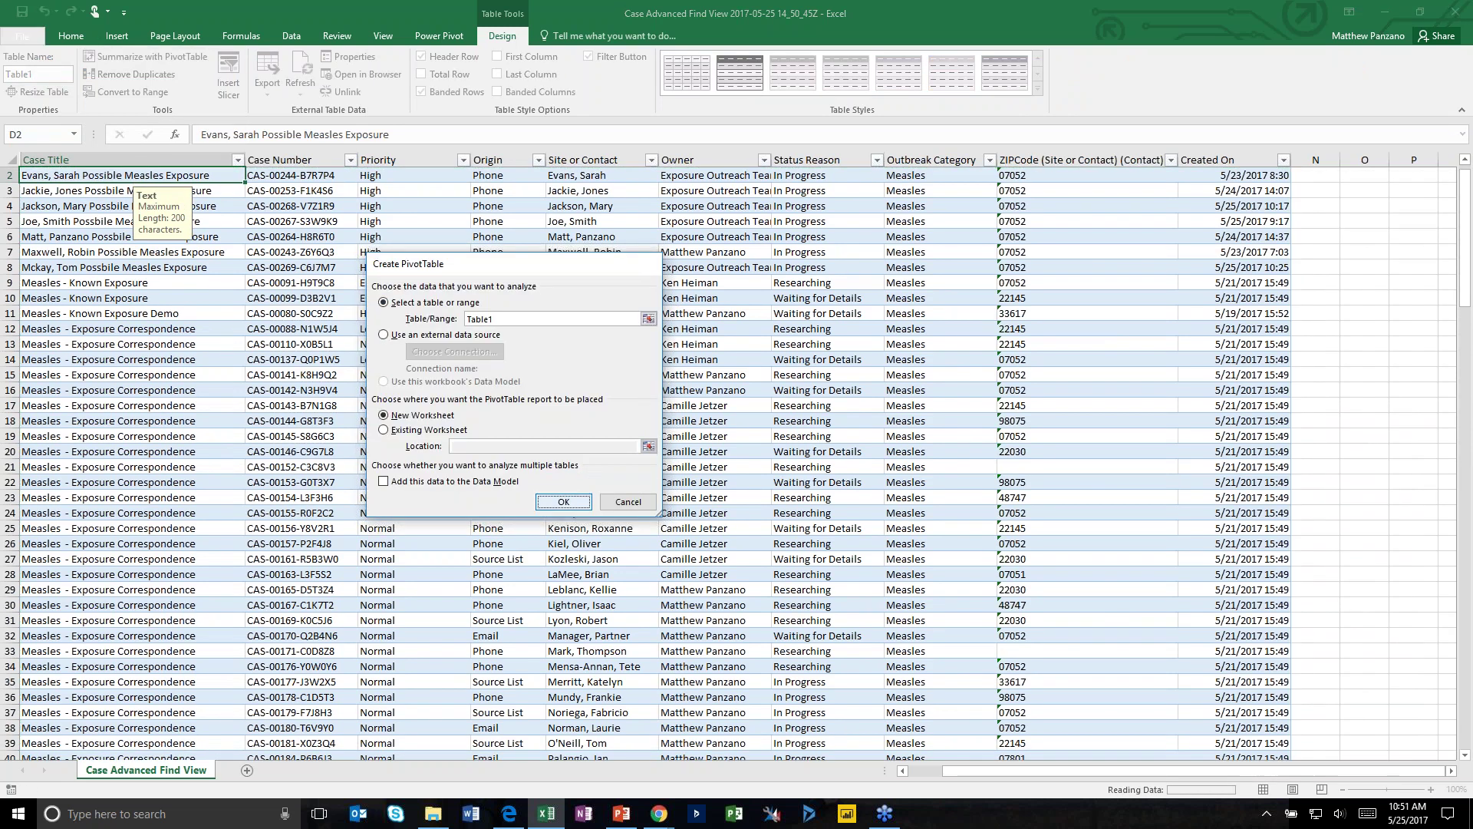
pyautogui.click(567, 504)
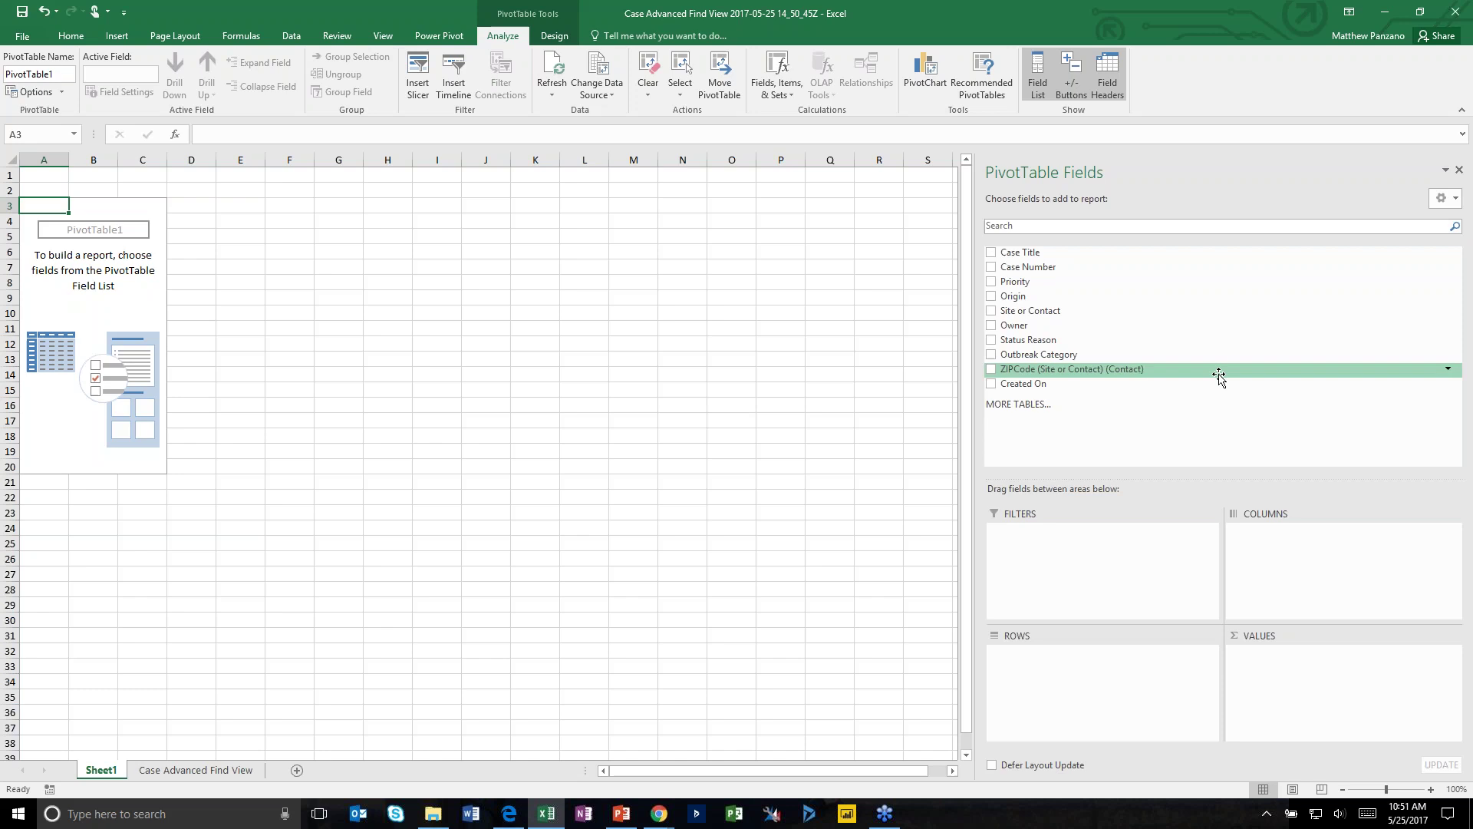
# Lay out the PivotTable with Origin as columns, Owner as rows and the count of Case Number as values
pyautogui.moveTo(1024, 298); pyautogui.dragTo(1316, 564)
pyautogui.moveTo(1028, 267); pyautogui.dragTo(1299, 696)
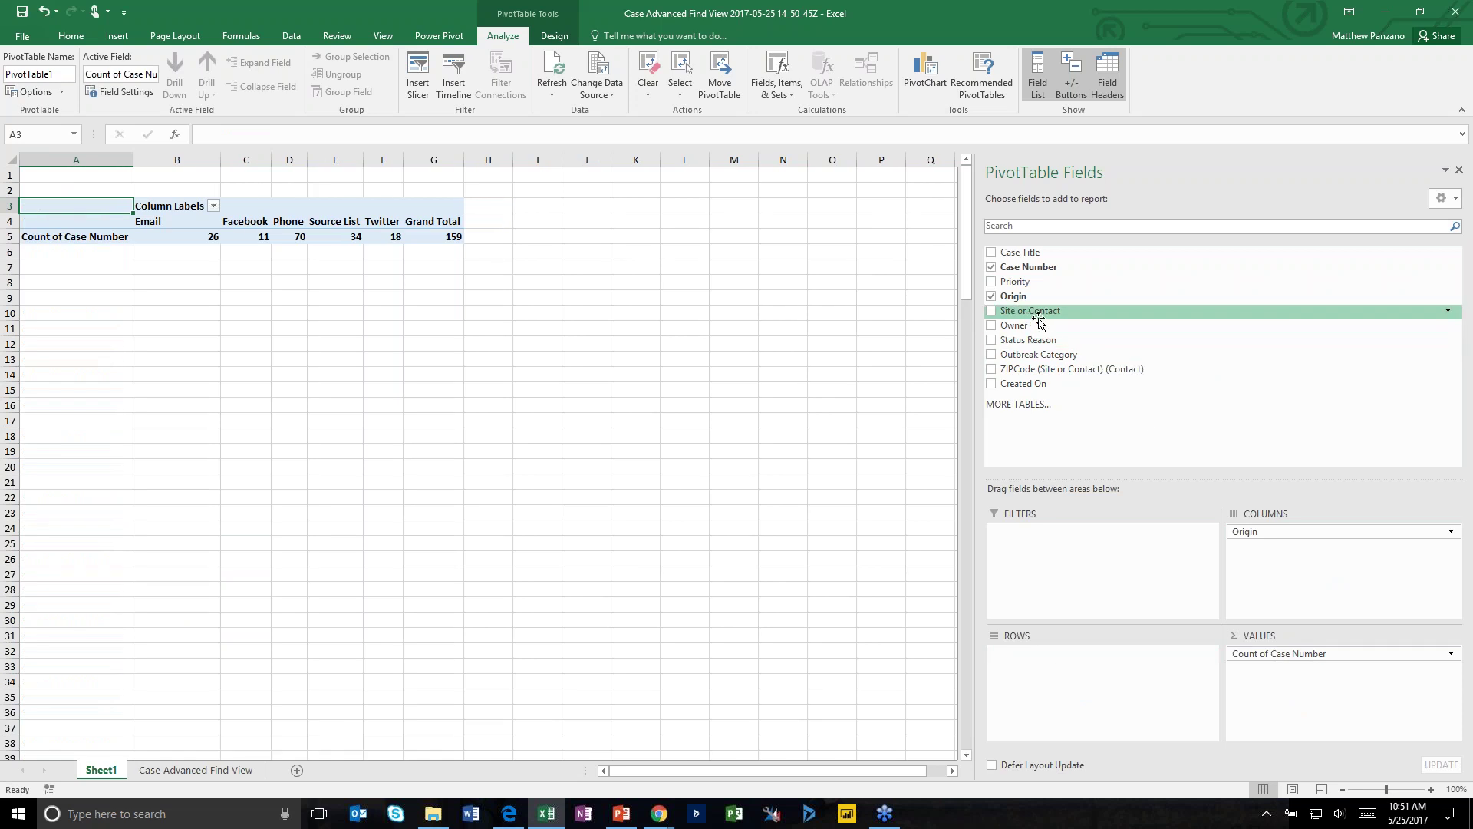
pyautogui.moveTo(1027, 325); pyautogui.dragTo(1059, 683)
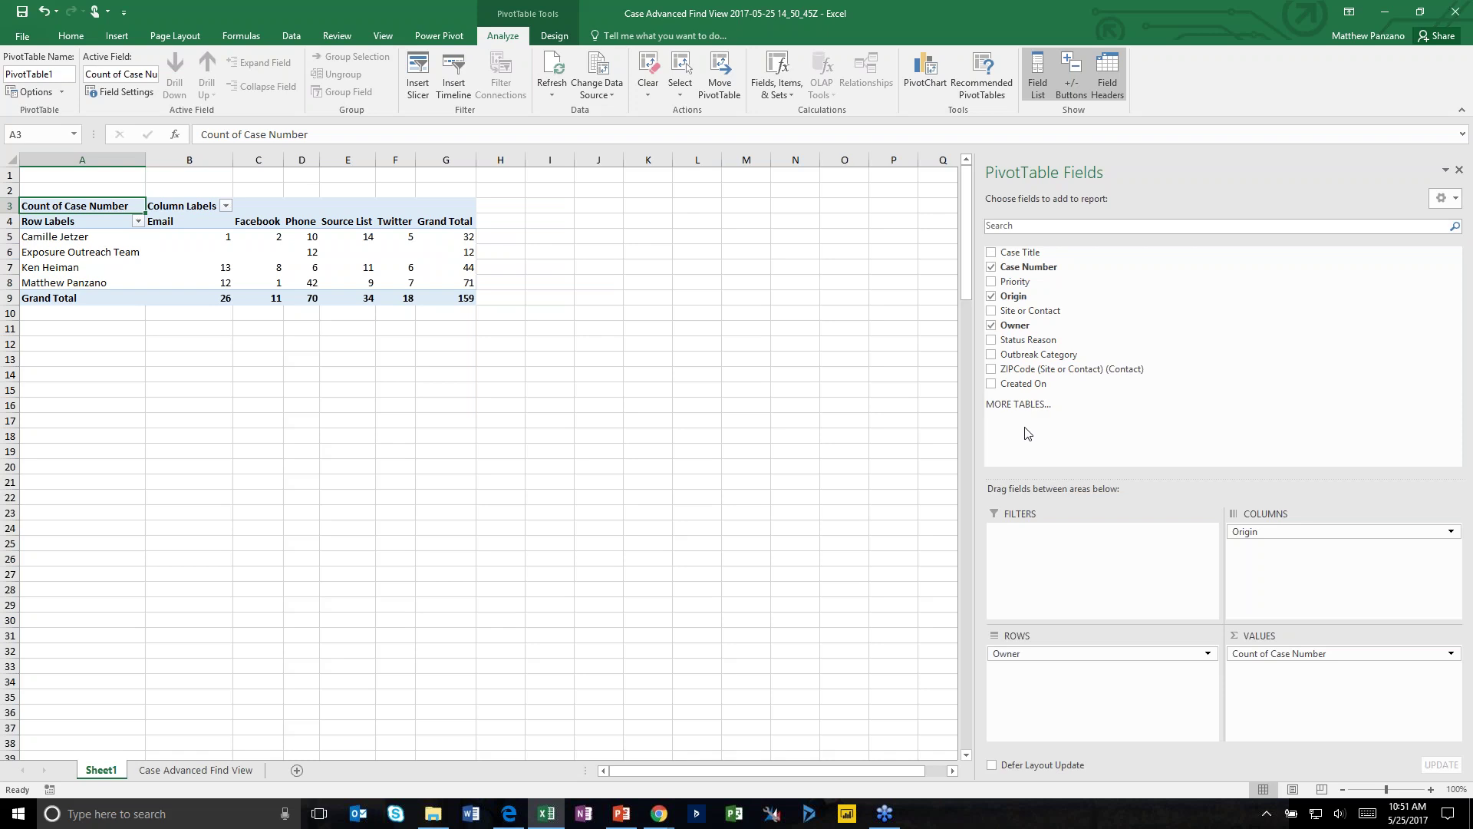
# Apply a coloured arrow icon set to the whole PivotTable and format it with a light blue table style
pyautogui.click(108, 204)
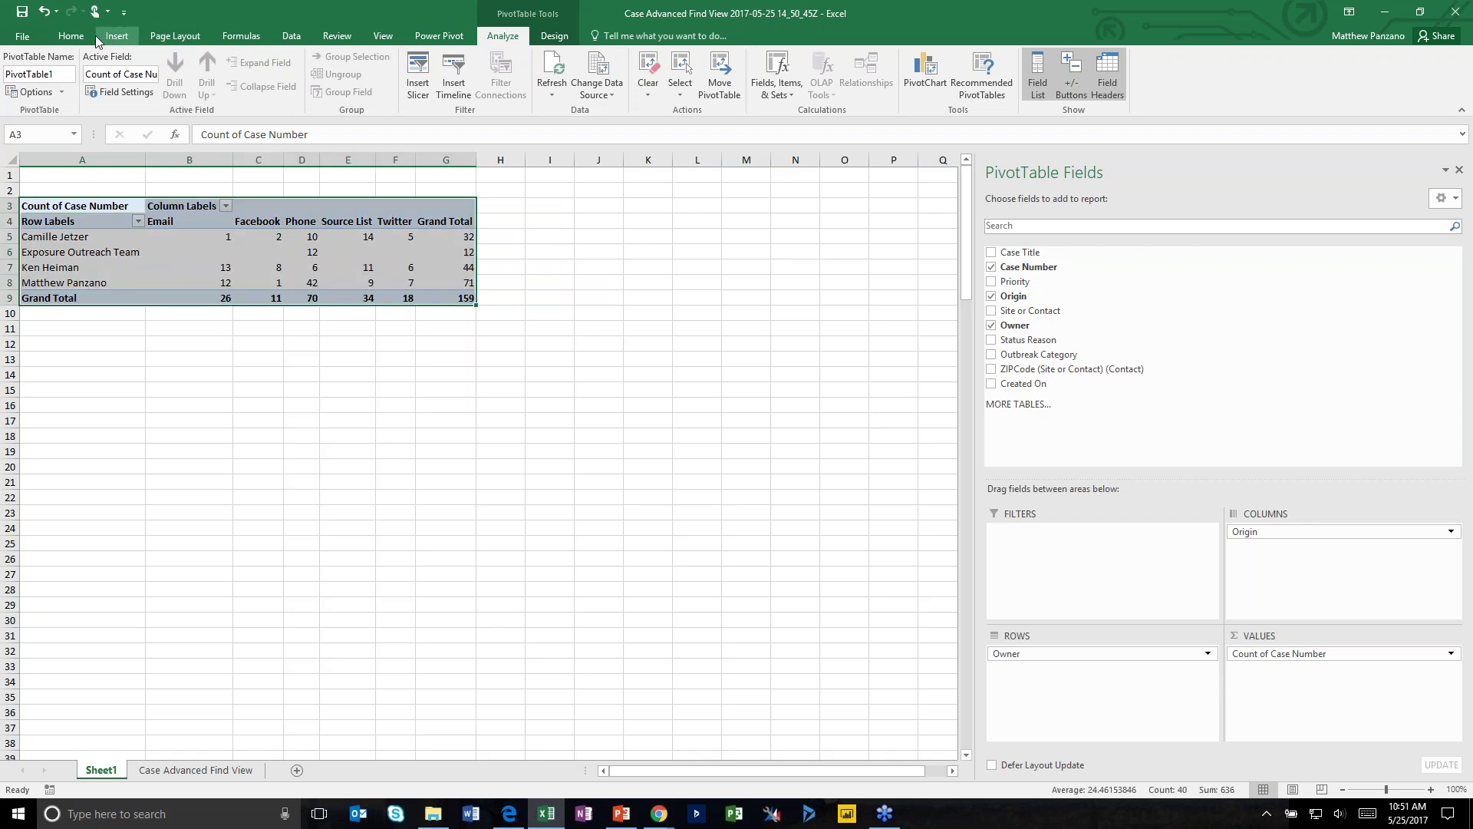
pyautogui.click(71, 36)
pyautogui.click(643, 93)
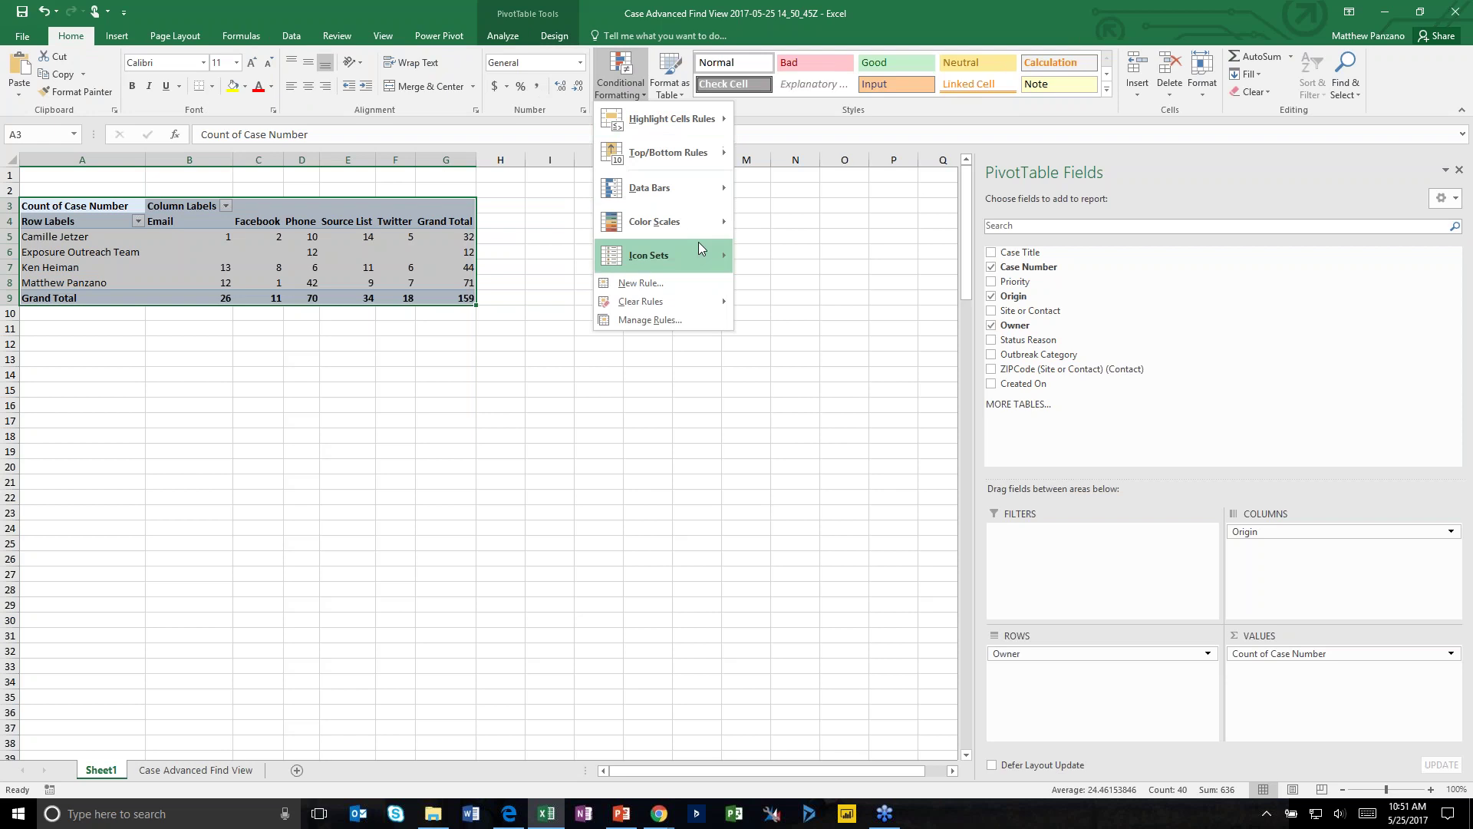
pyautogui.moveTo(730, 263)
pyautogui.click(773, 307)
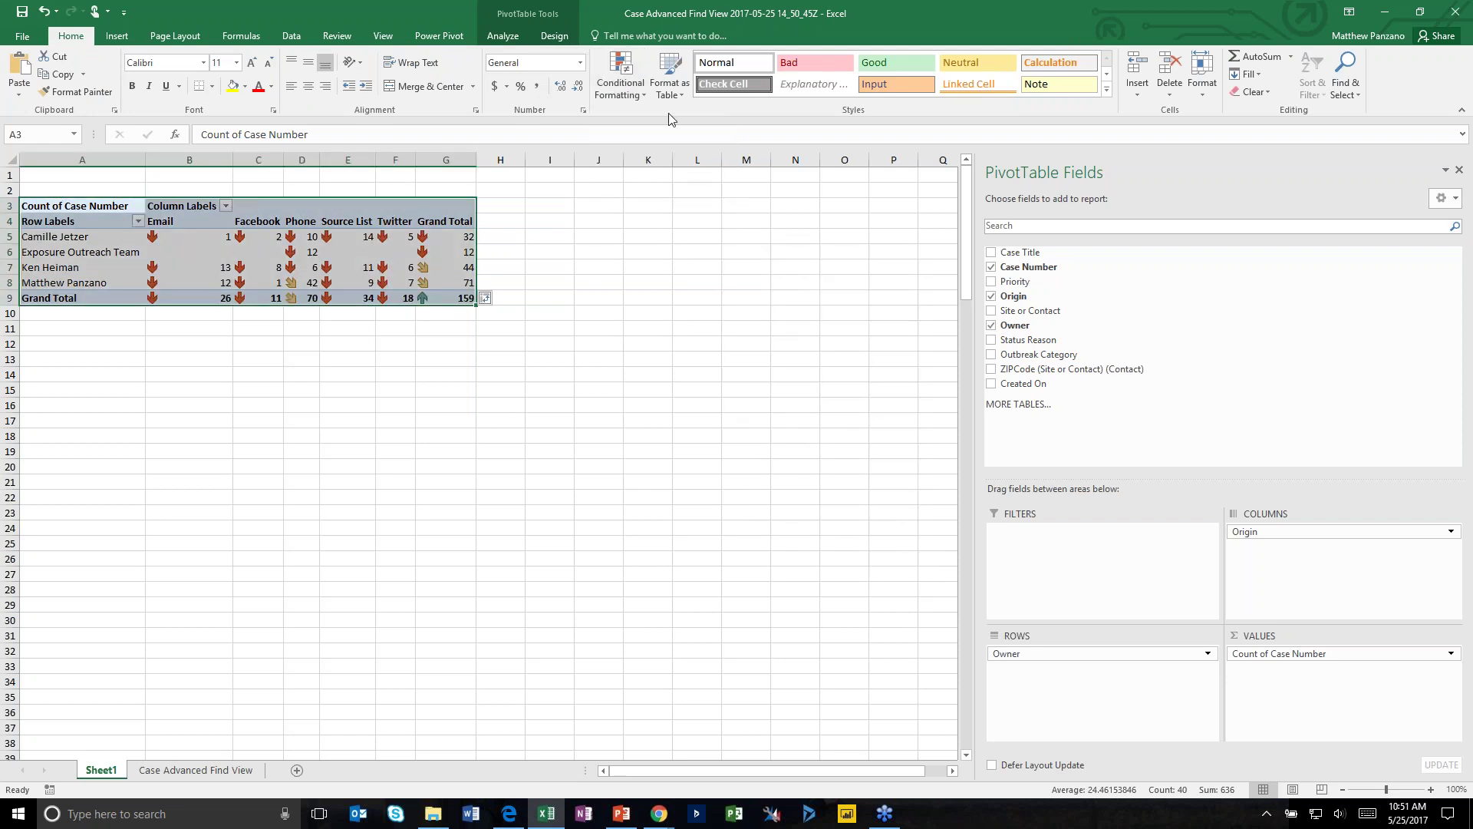
pyautogui.click(684, 95)
pyautogui.click(743, 284)
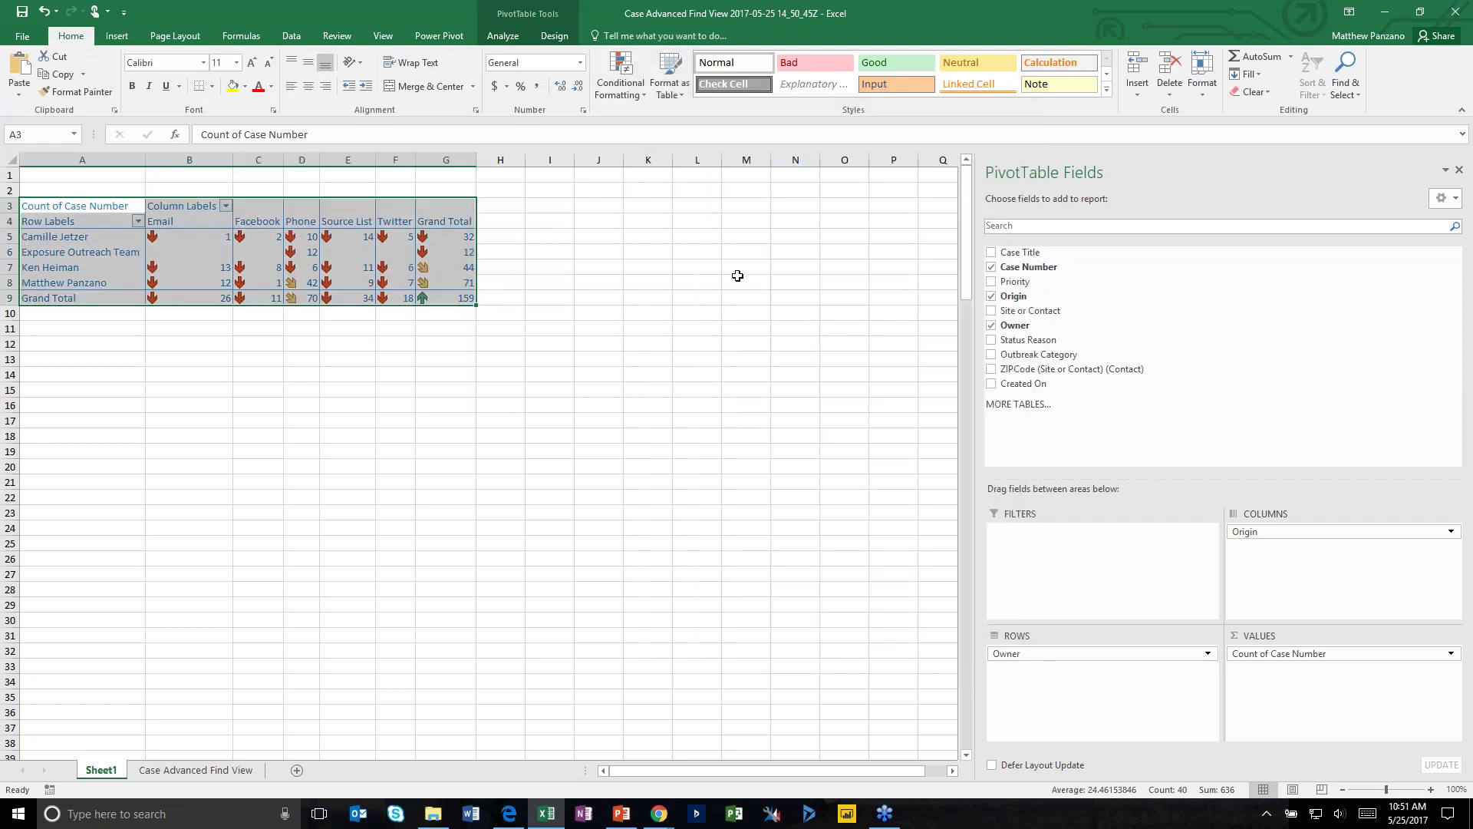
# Insert a 3-D Stacked Column chart of the case counts per owner and origin and place it below the PivotTable
pyautogui.moveTo(187, 245); pyautogui.dragTo(392, 289)
pyautogui.moveTo(175, 230); pyautogui.dragTo(395, 285)
pyautogui.click(116, 36)
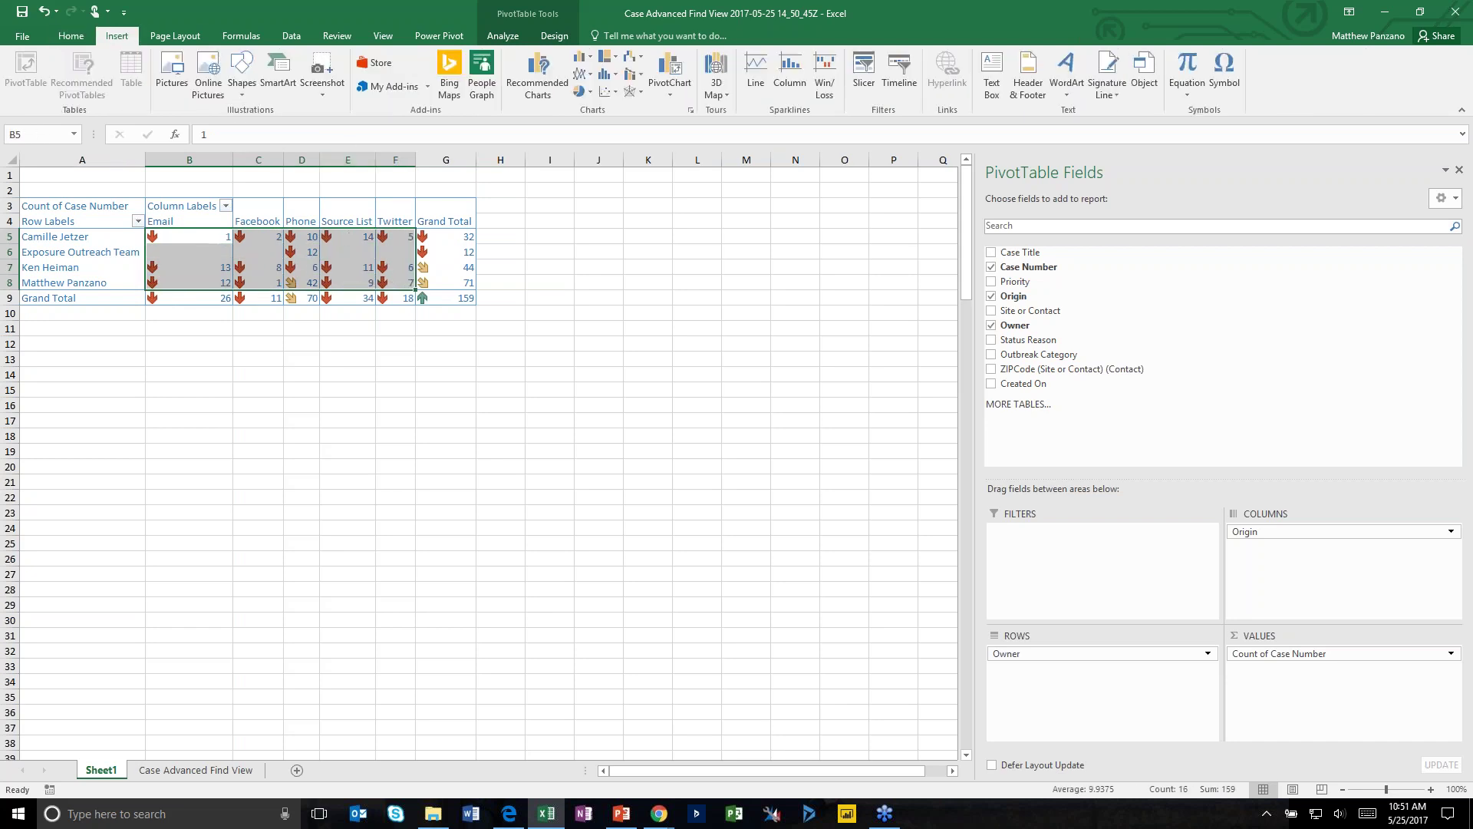
pyautogui.click(540, 84)
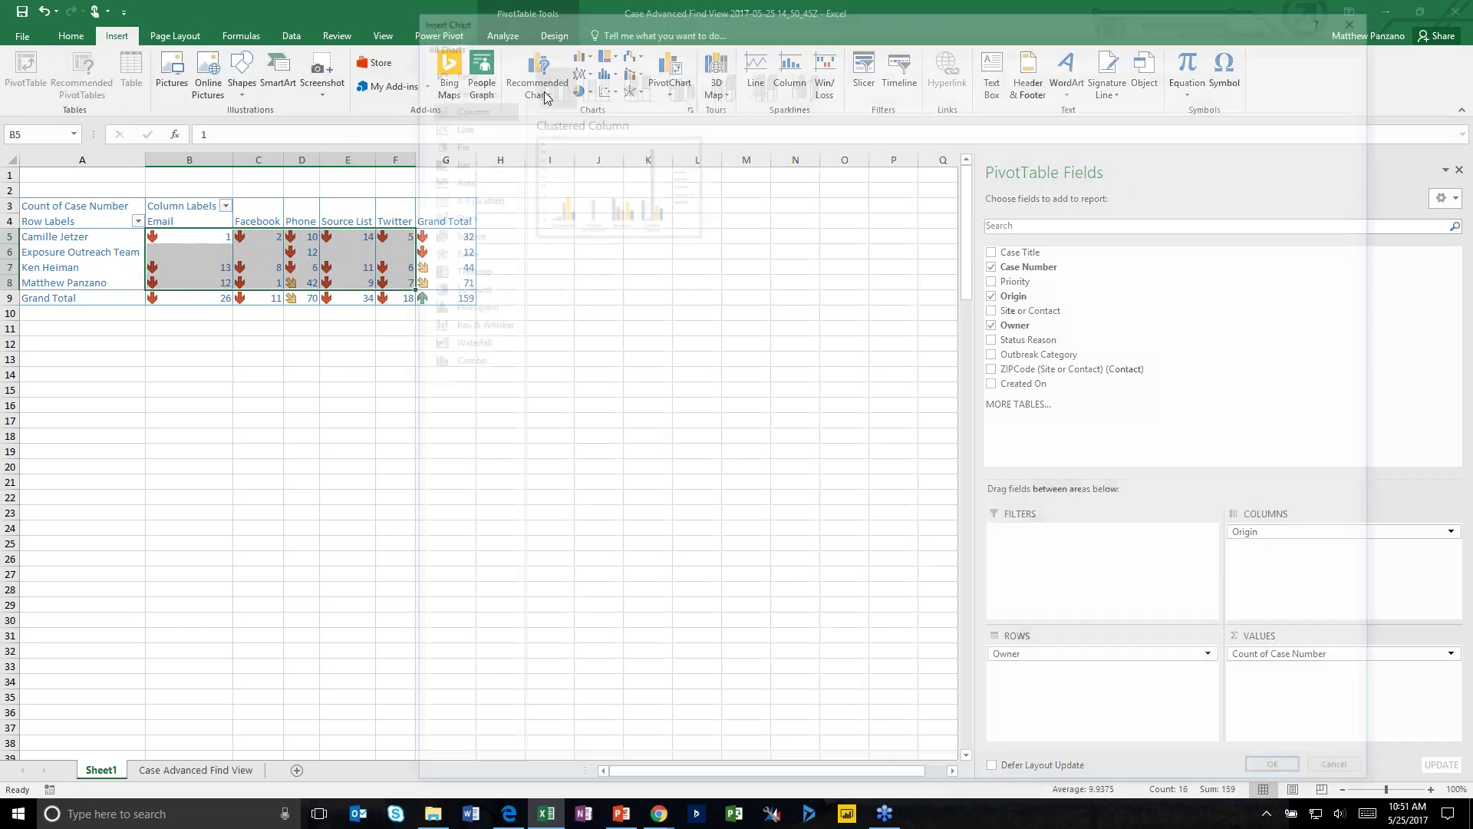
pyautogui.click(725, 83)
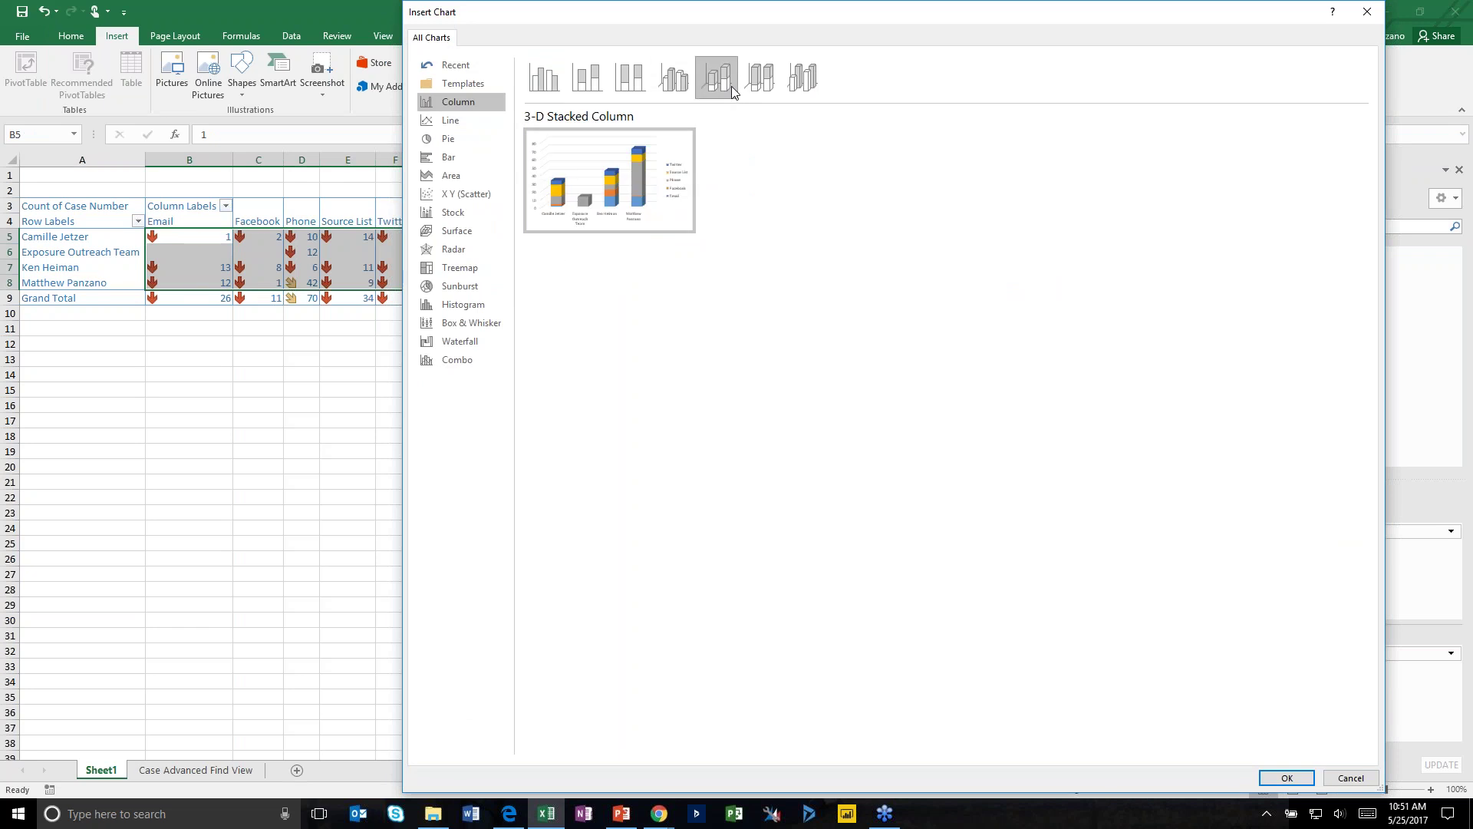
pyautogui.doubleClick(683, 169)
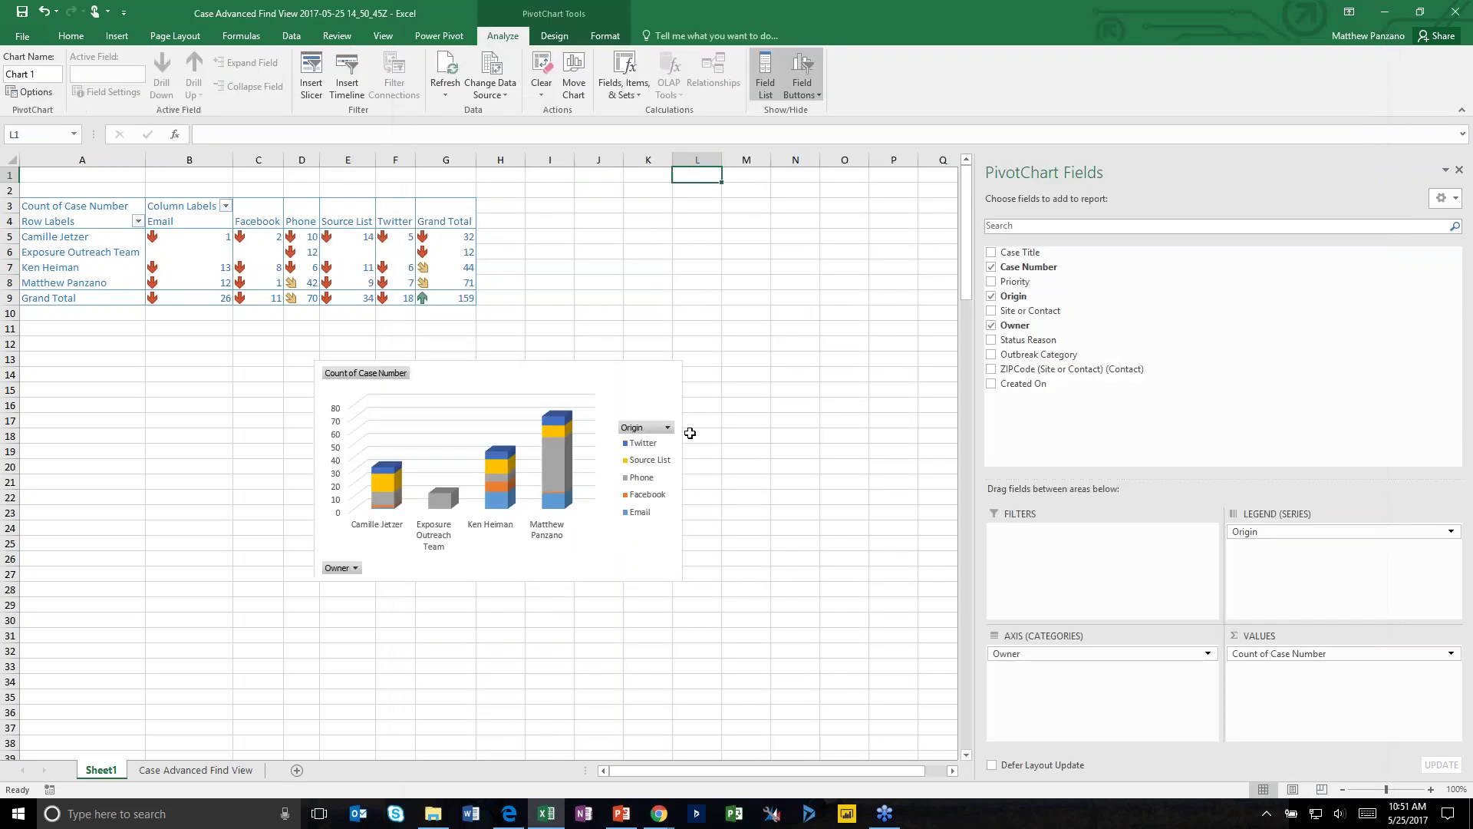
pyautogui.moveTo(487, 382); pyautogui.dragTo(347, 368)
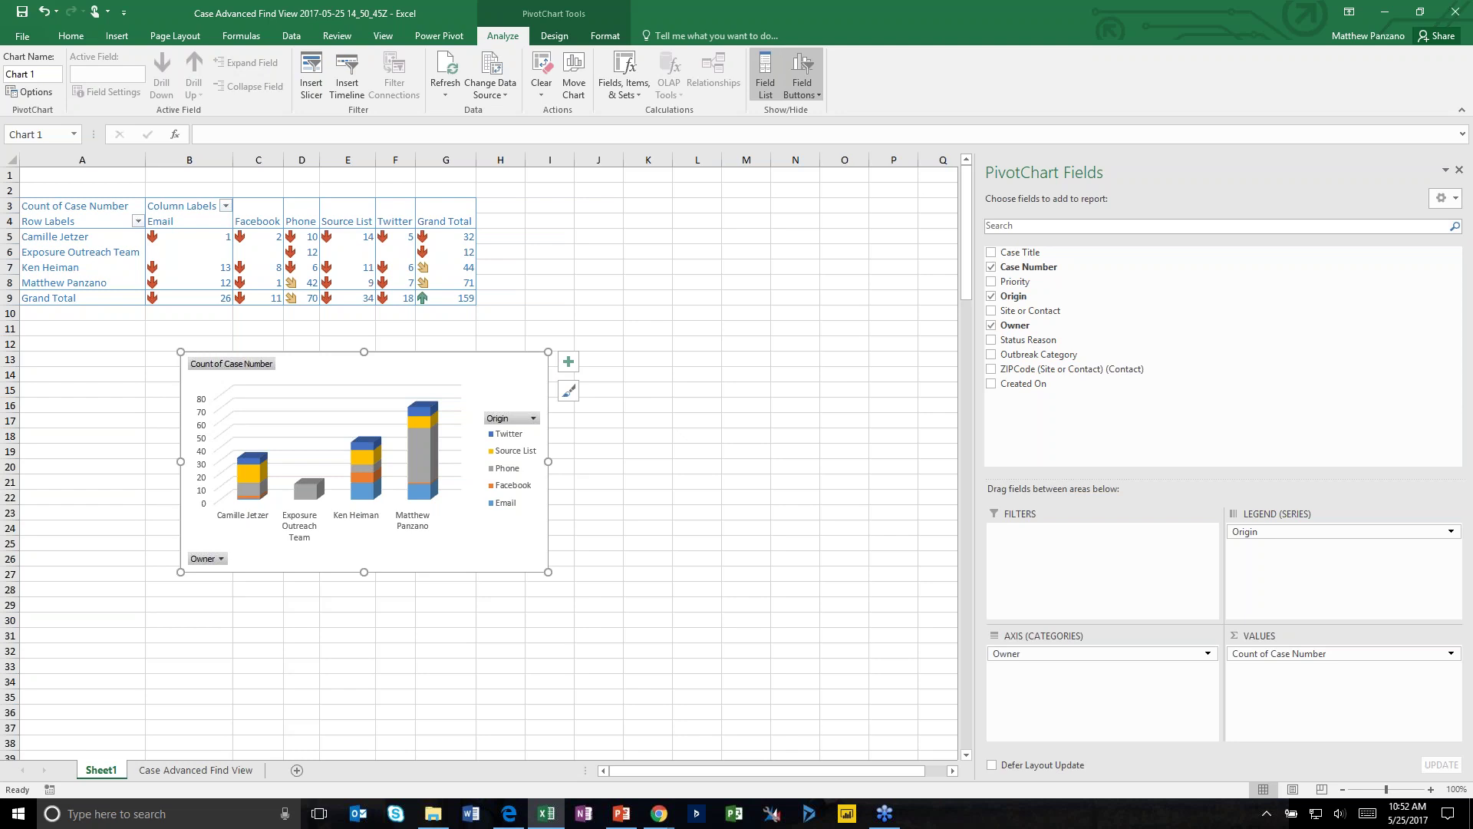
# Close the workbook without saving, then minimize Excel and the Advanced Find window to return to the Active Cases list
pyautogui.click(19, 37)
pyautogui.click(31, 338)
pyautogui.click(738, 427)
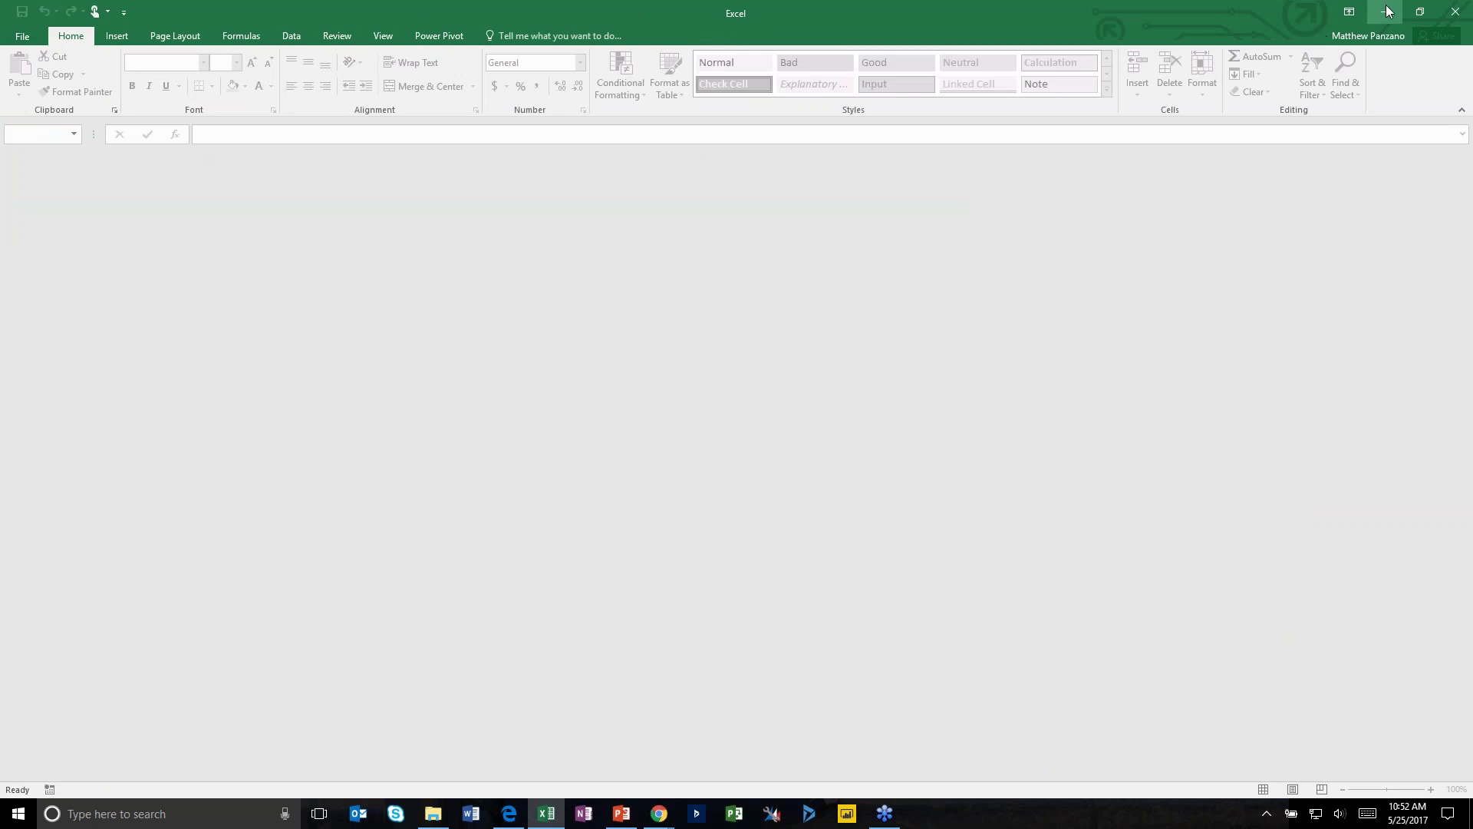
pyautogui.click(1387, 12)
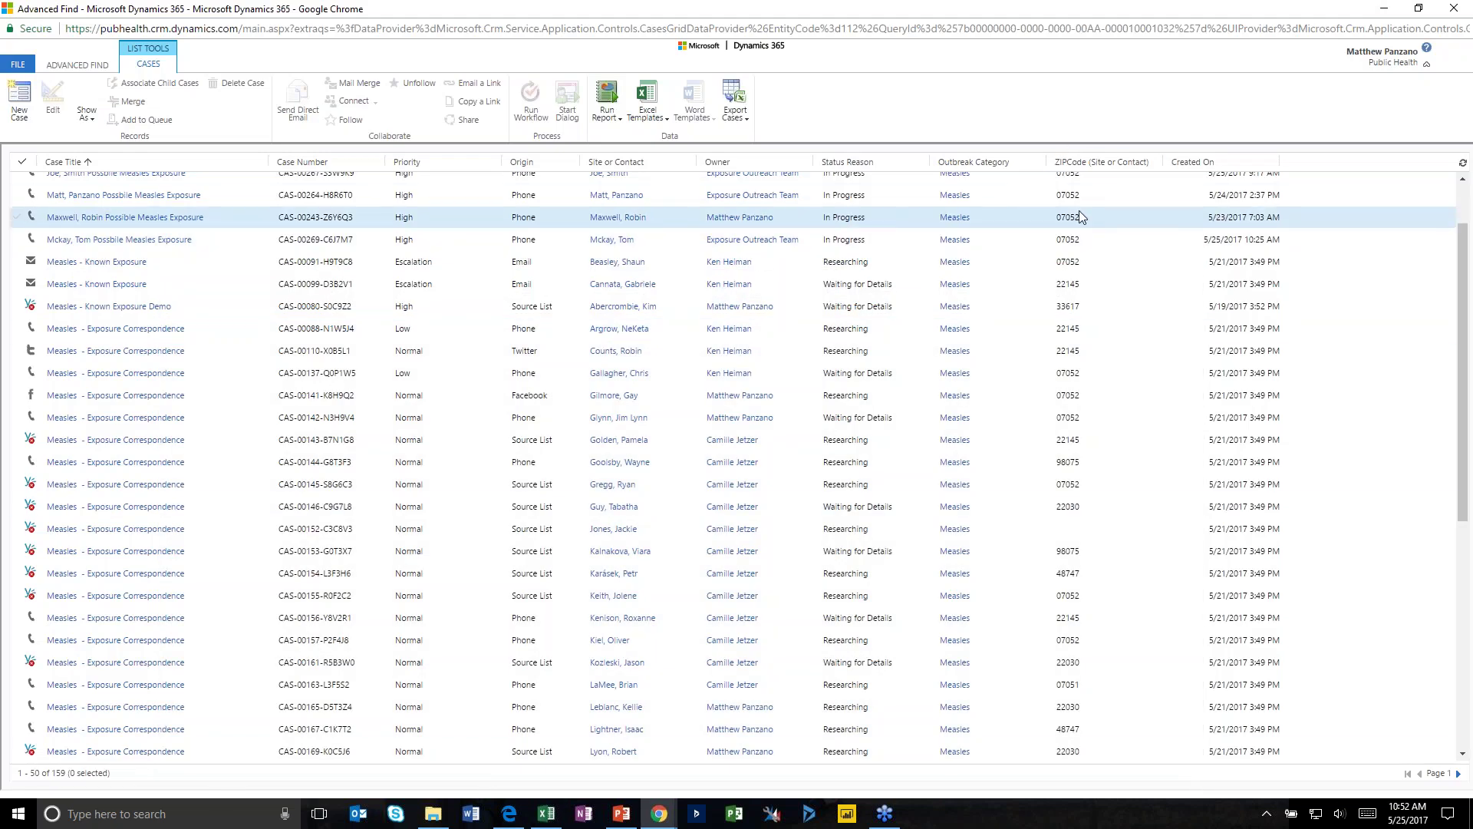
pyautogui.click(1378, 13)
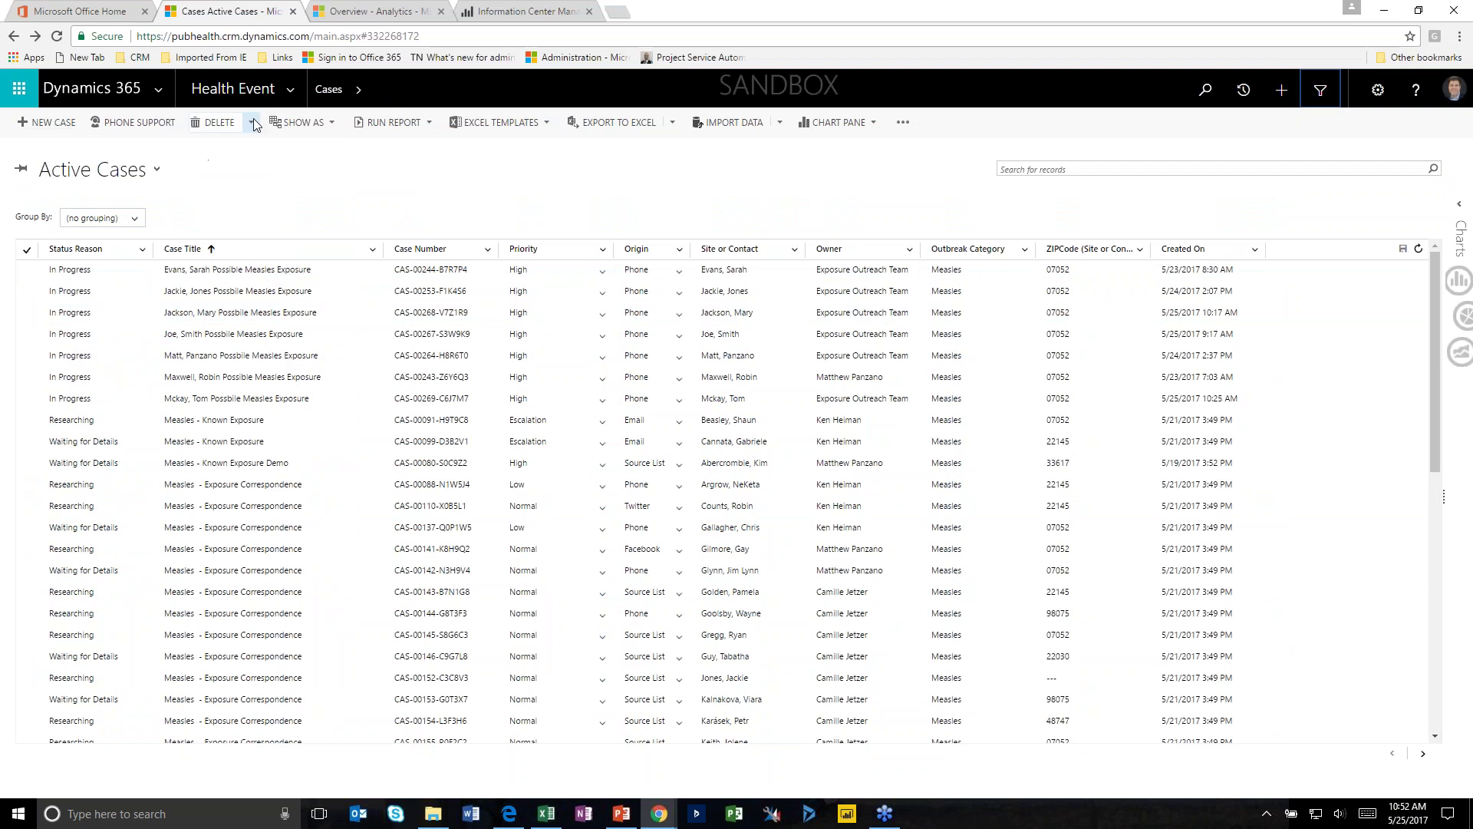
# Go to the Health Event dashboards and display the Information Center Manager dashboard
pyautogui.click(291, 92)
pyautogui.click(119, 265)
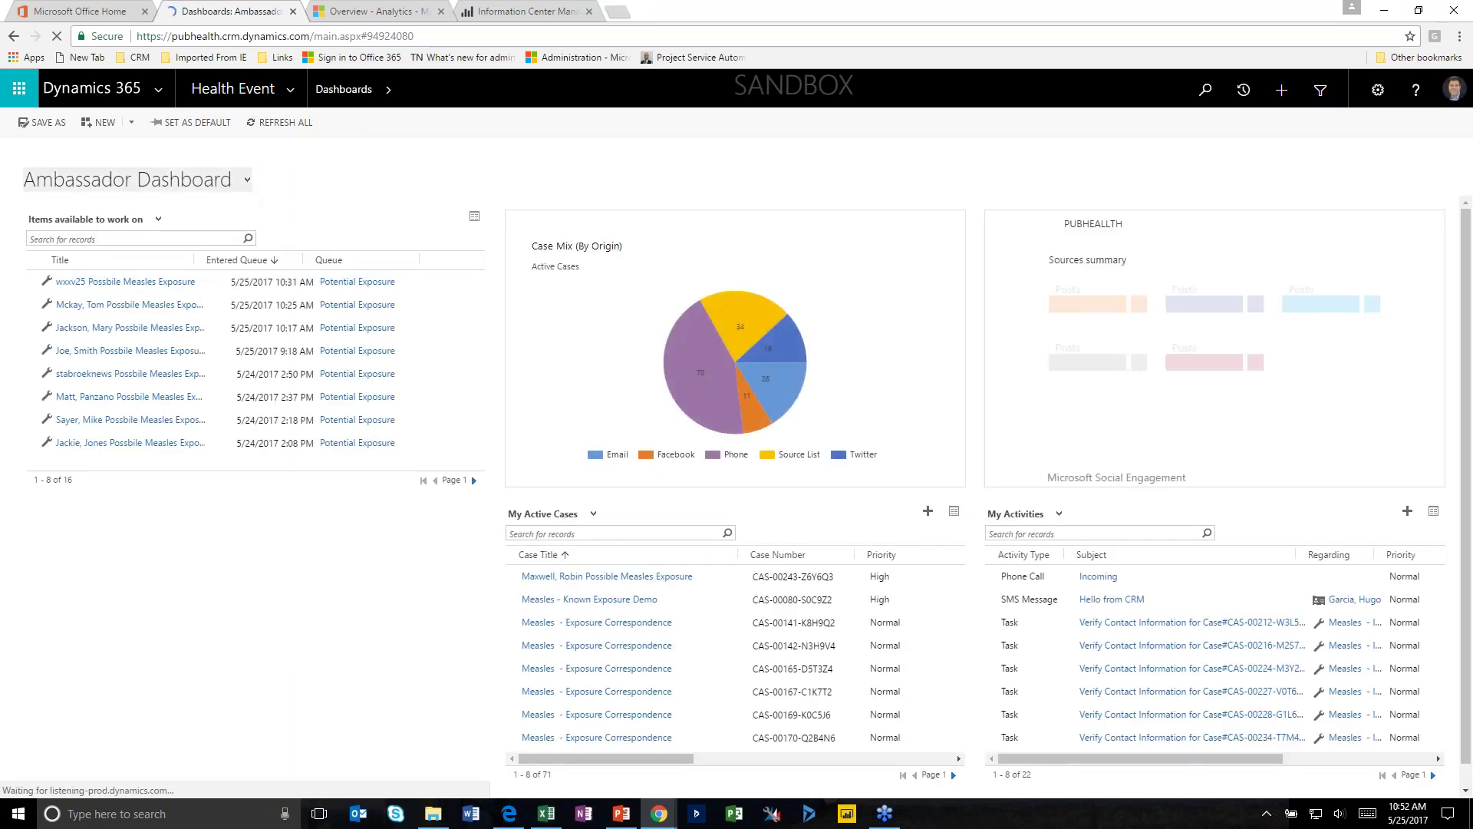
pyautogui.click(247, 180)
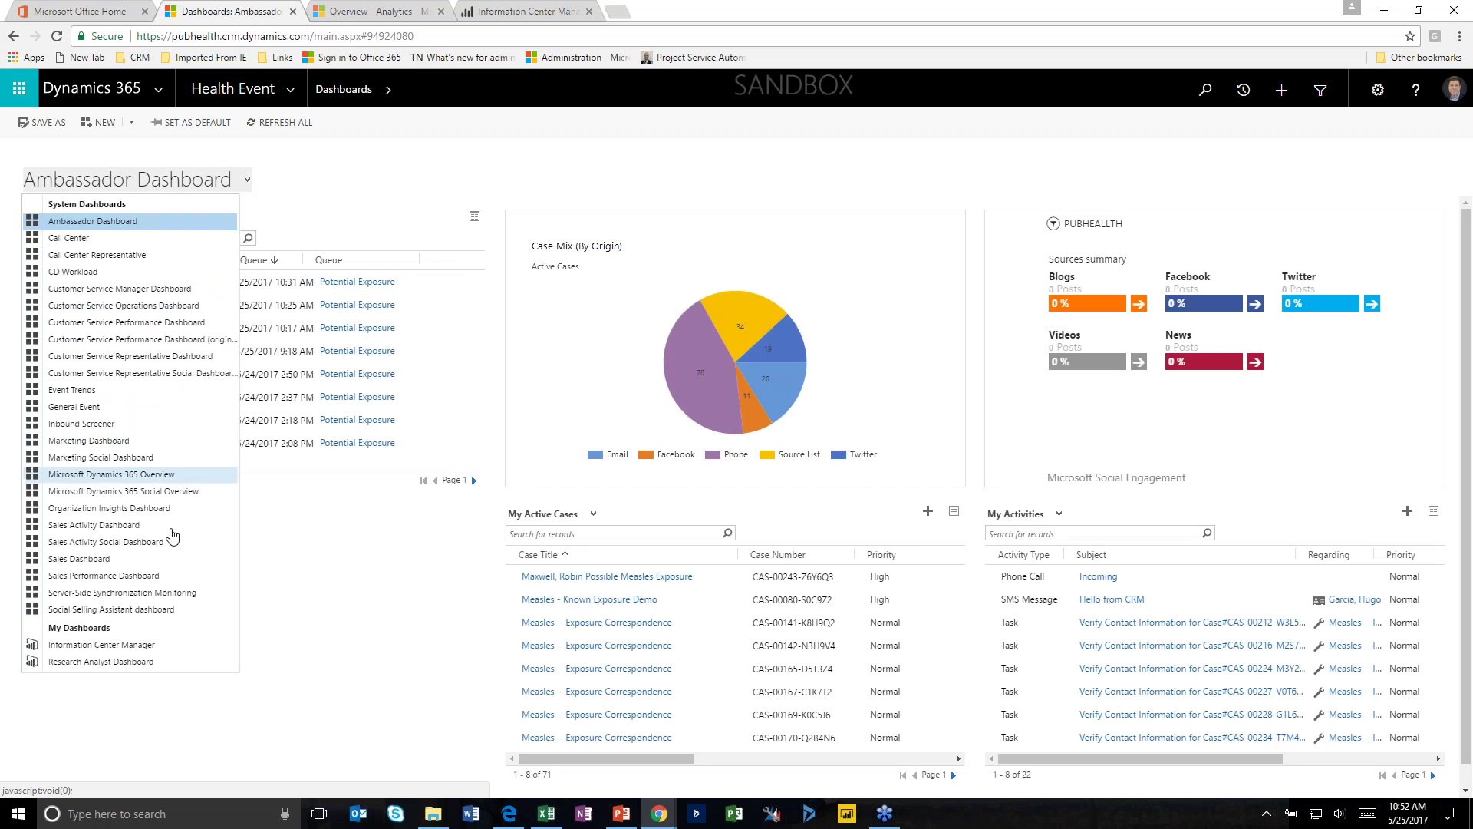
pyautogui.click(166, 646)
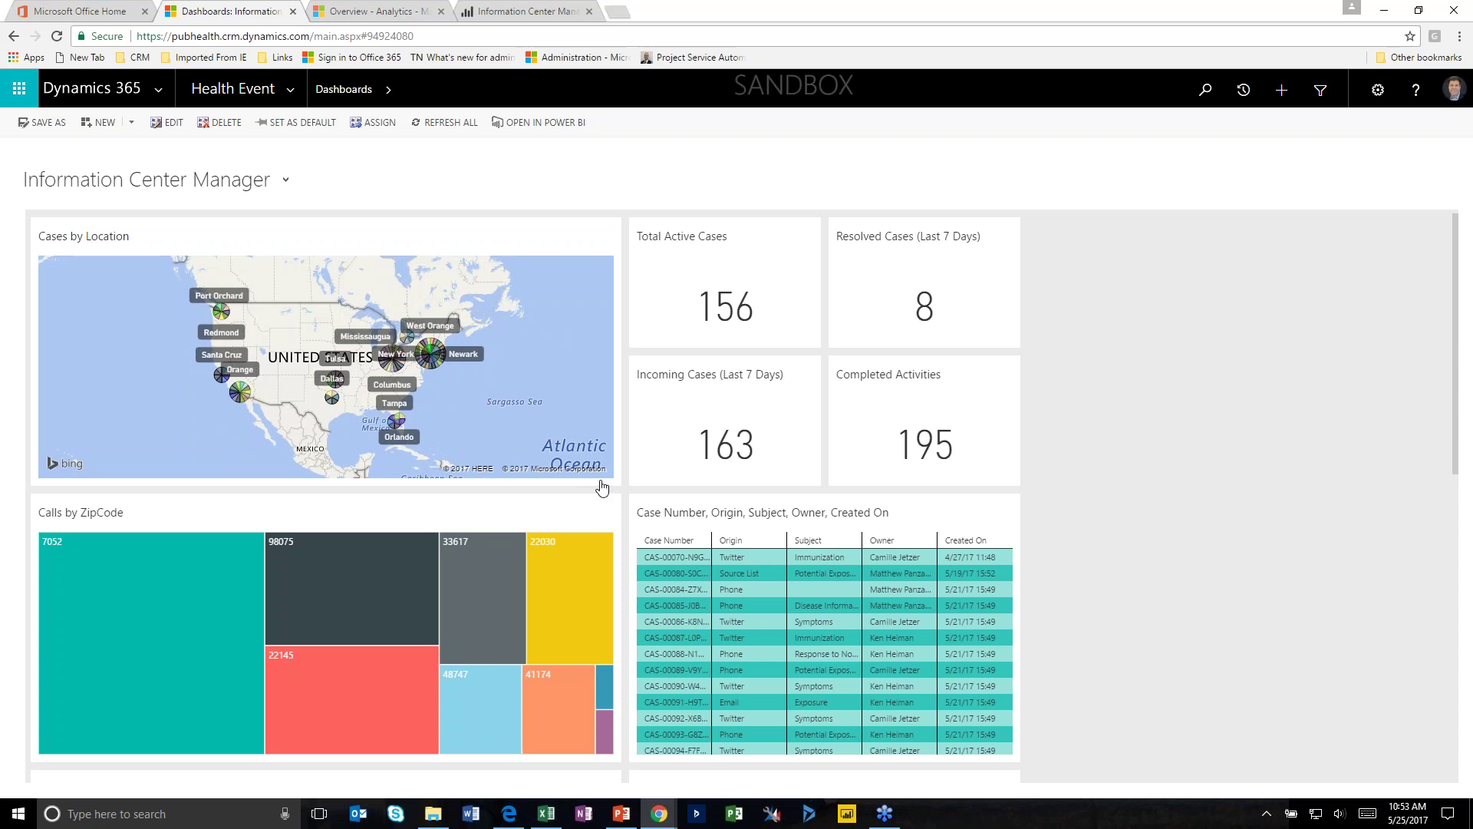
# Look through the Information Center Manager tiles and open the Power BI report behind Cases by Status and ZipCode
pyautogui.scroll(-2, 583, 537)
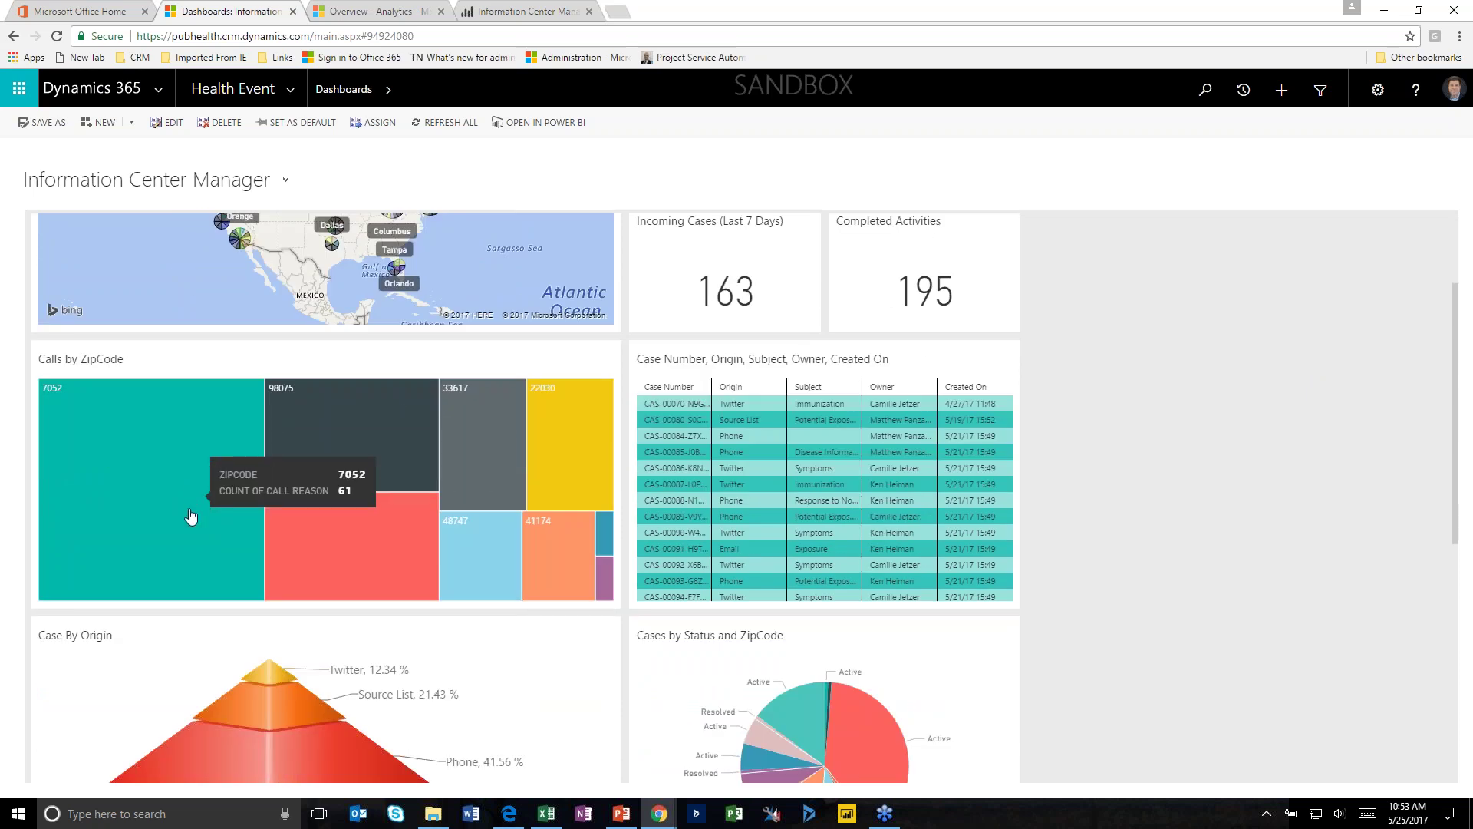
pyautogui.scroll(-3, 330, 599)
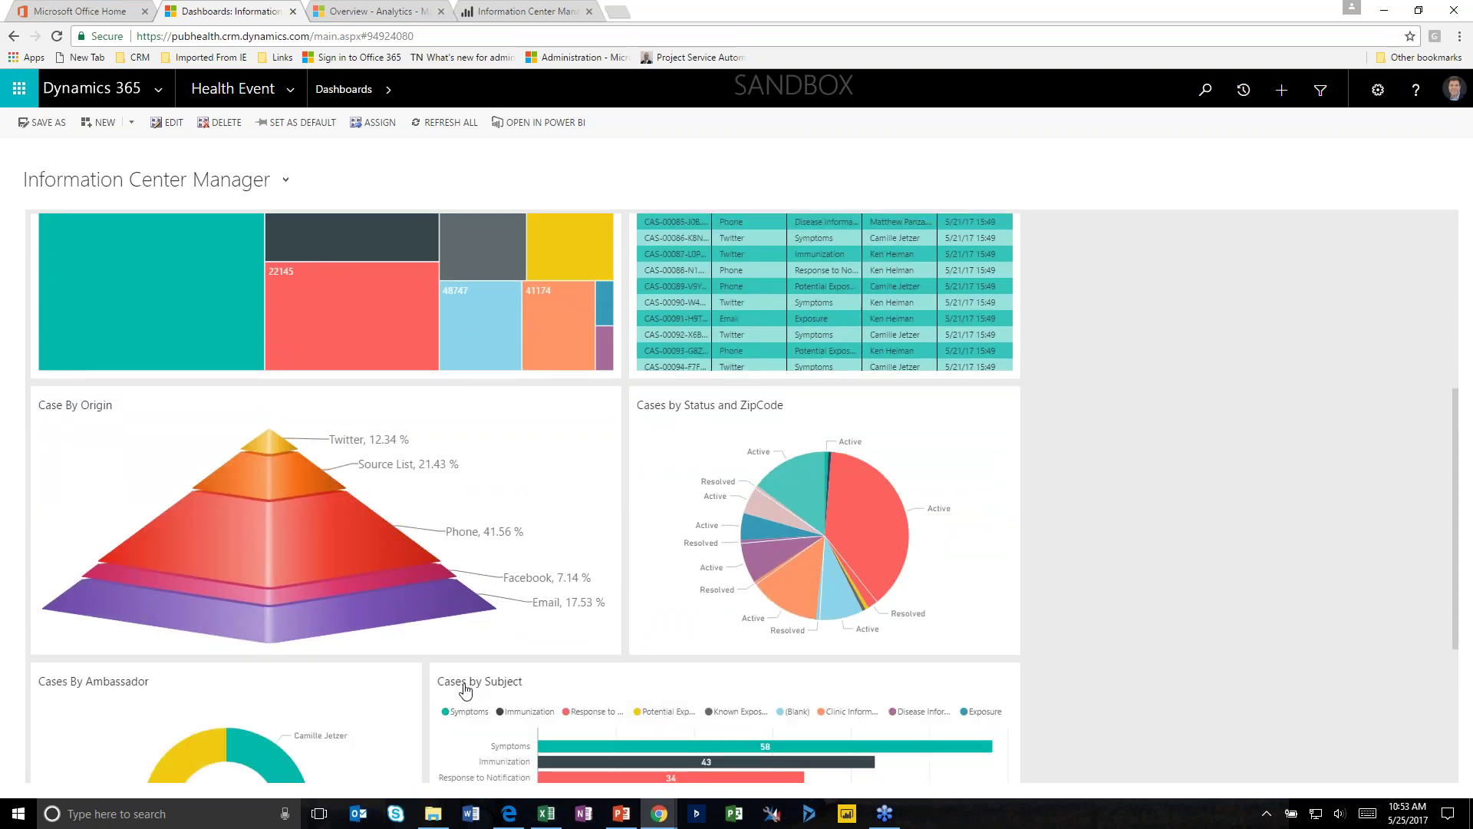
pyautogui.scroll(-2, 465, 691)
pyautogui.scroll(3, 468, 689)
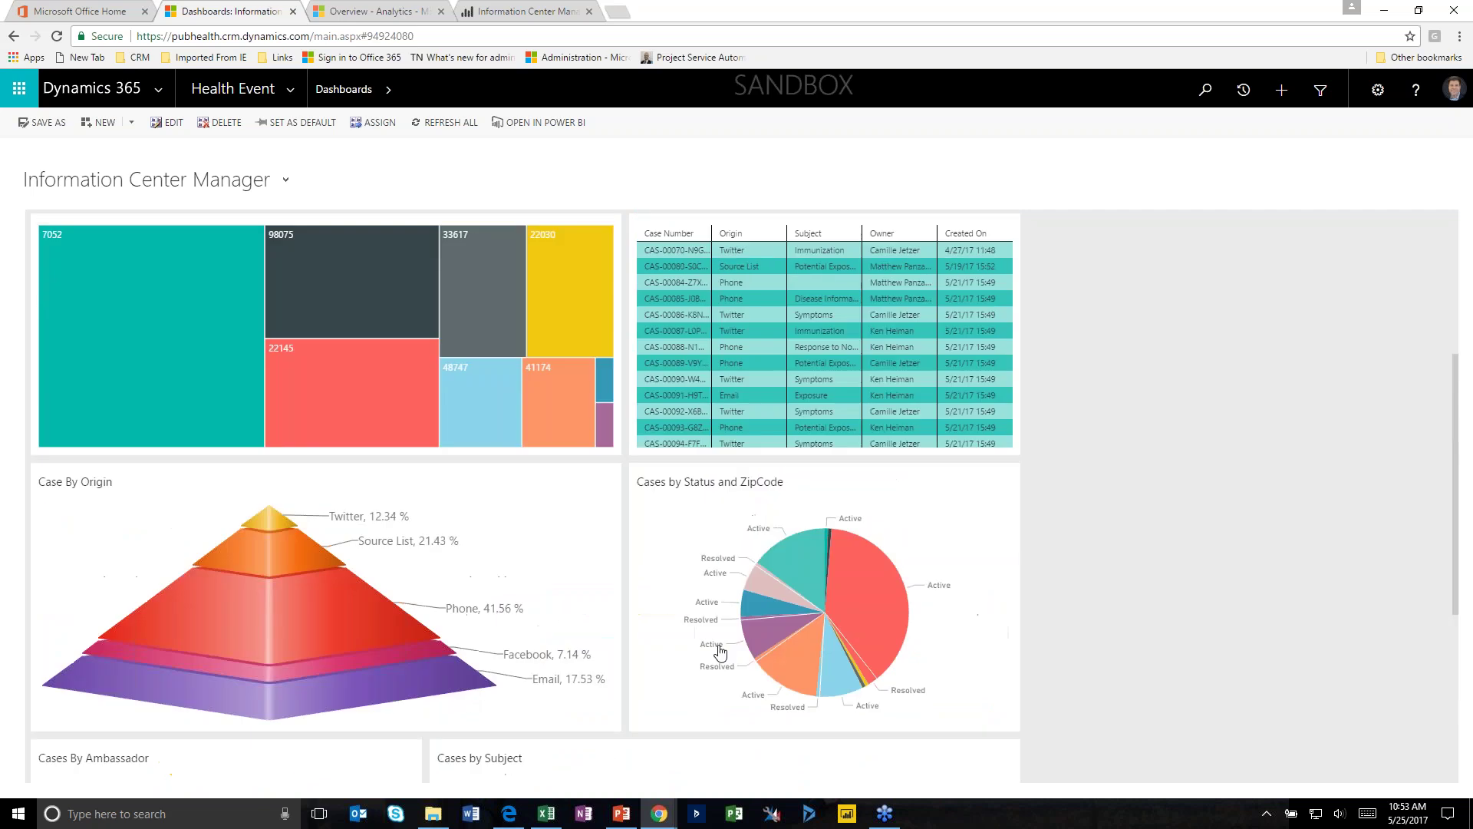
pyautogui.click(886, 637)
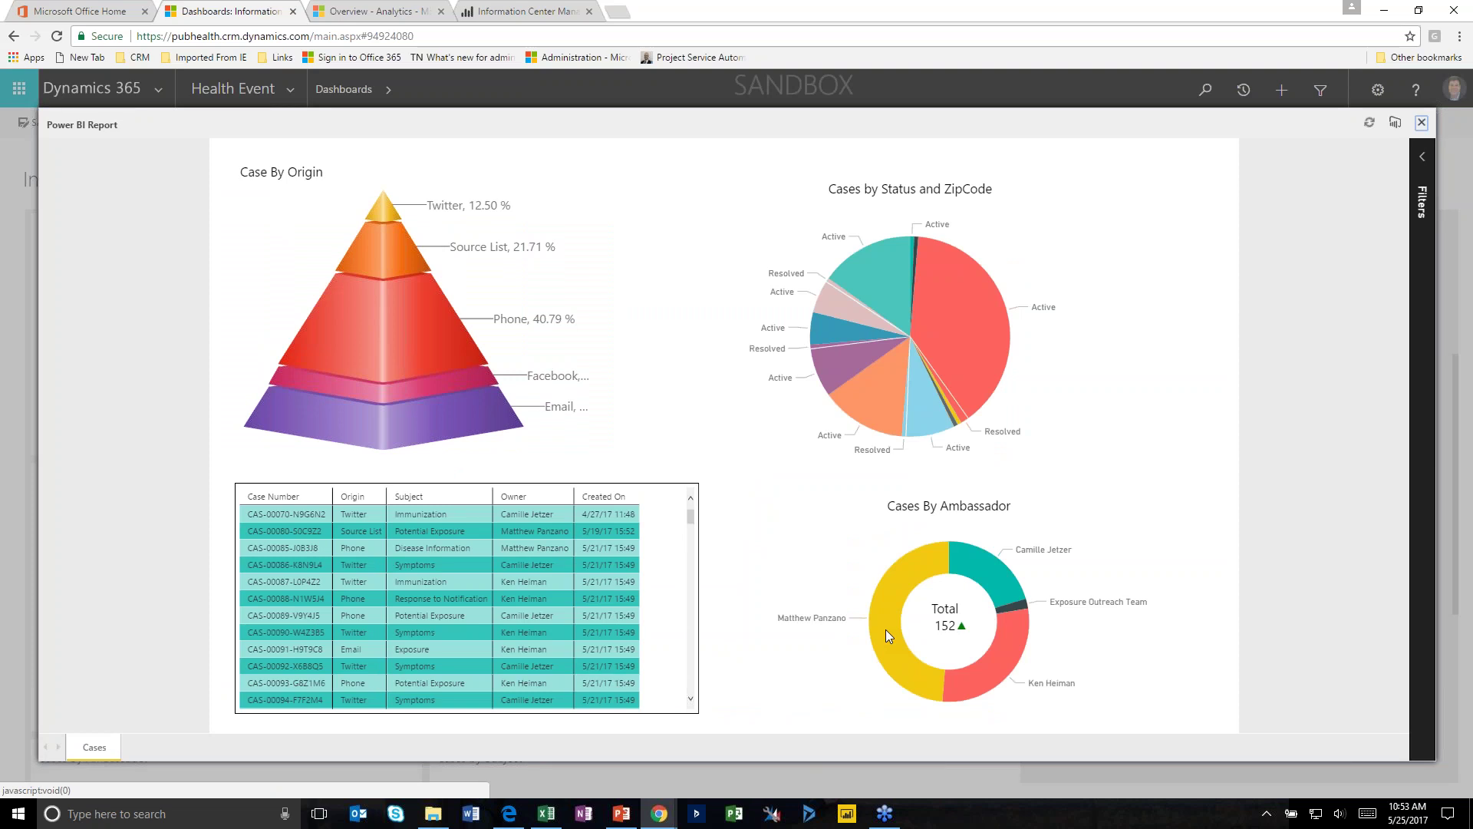
# Cross-filter the report by the largest Active slice, clear it, filter by Phone origin, and select the largest ambassador segment
pyautogui.click(963, 333)
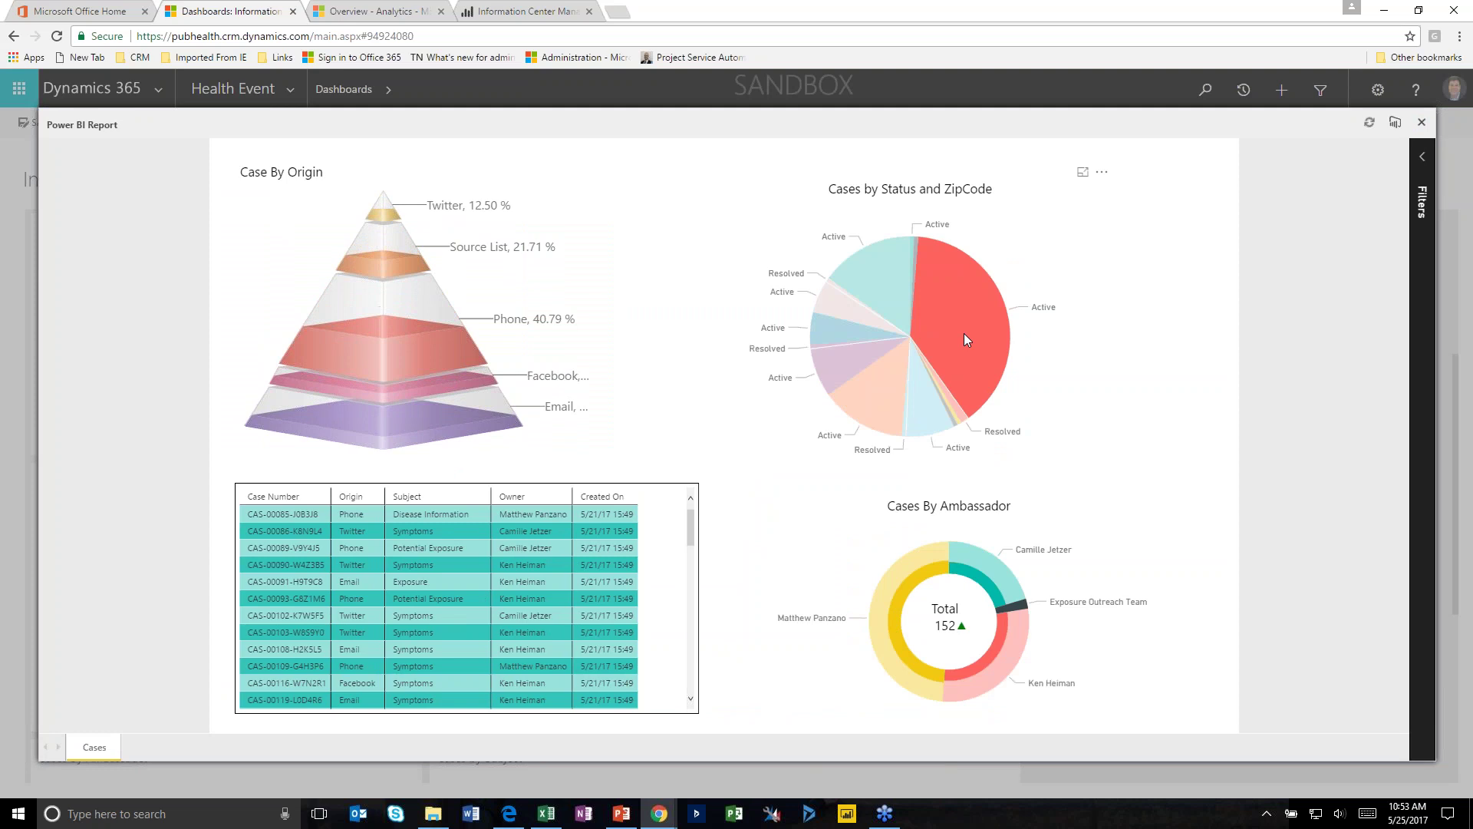
pyautogui.click(964, 334)
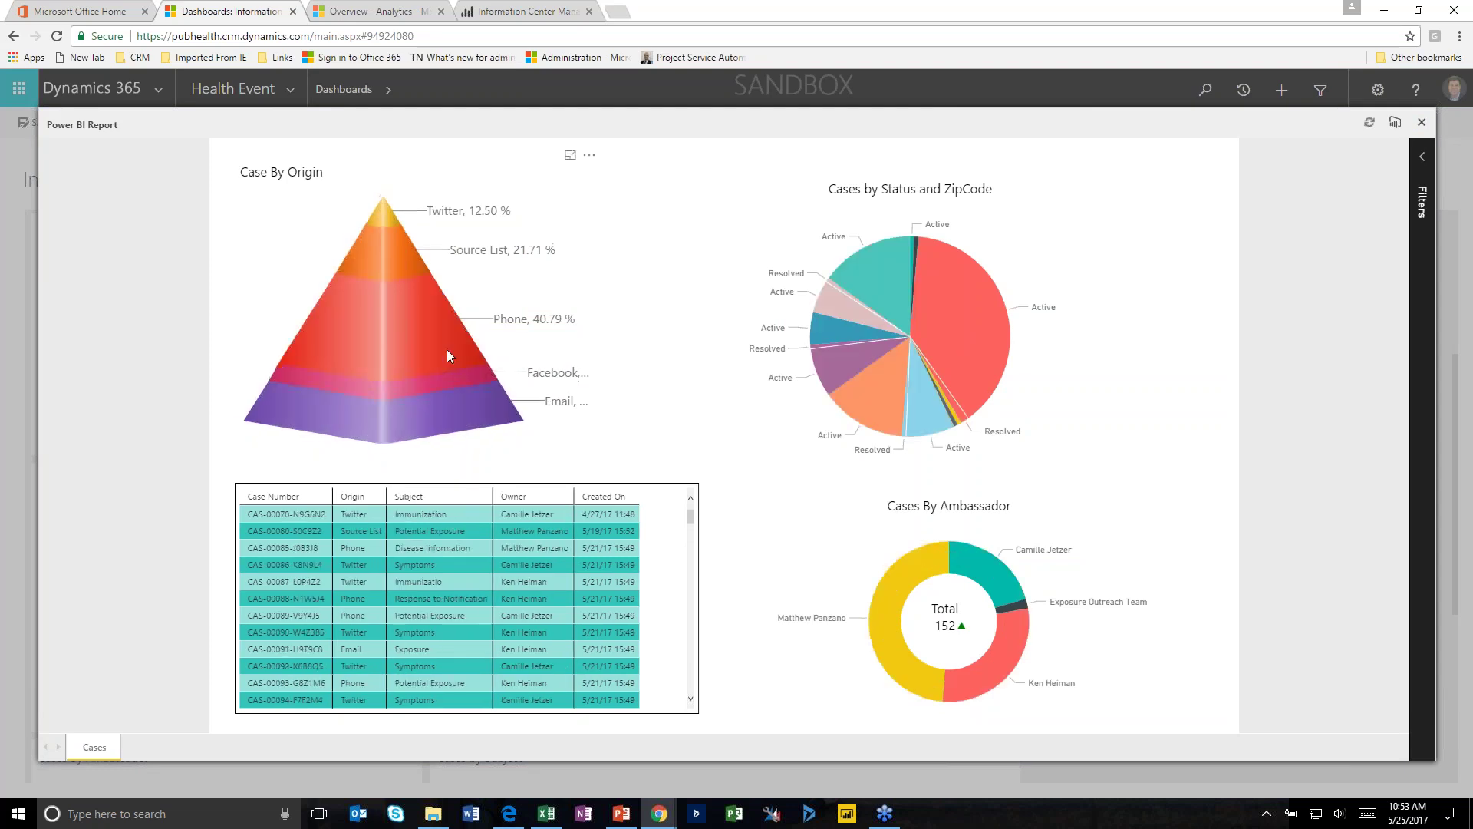
pyautogui.click(449, 348)
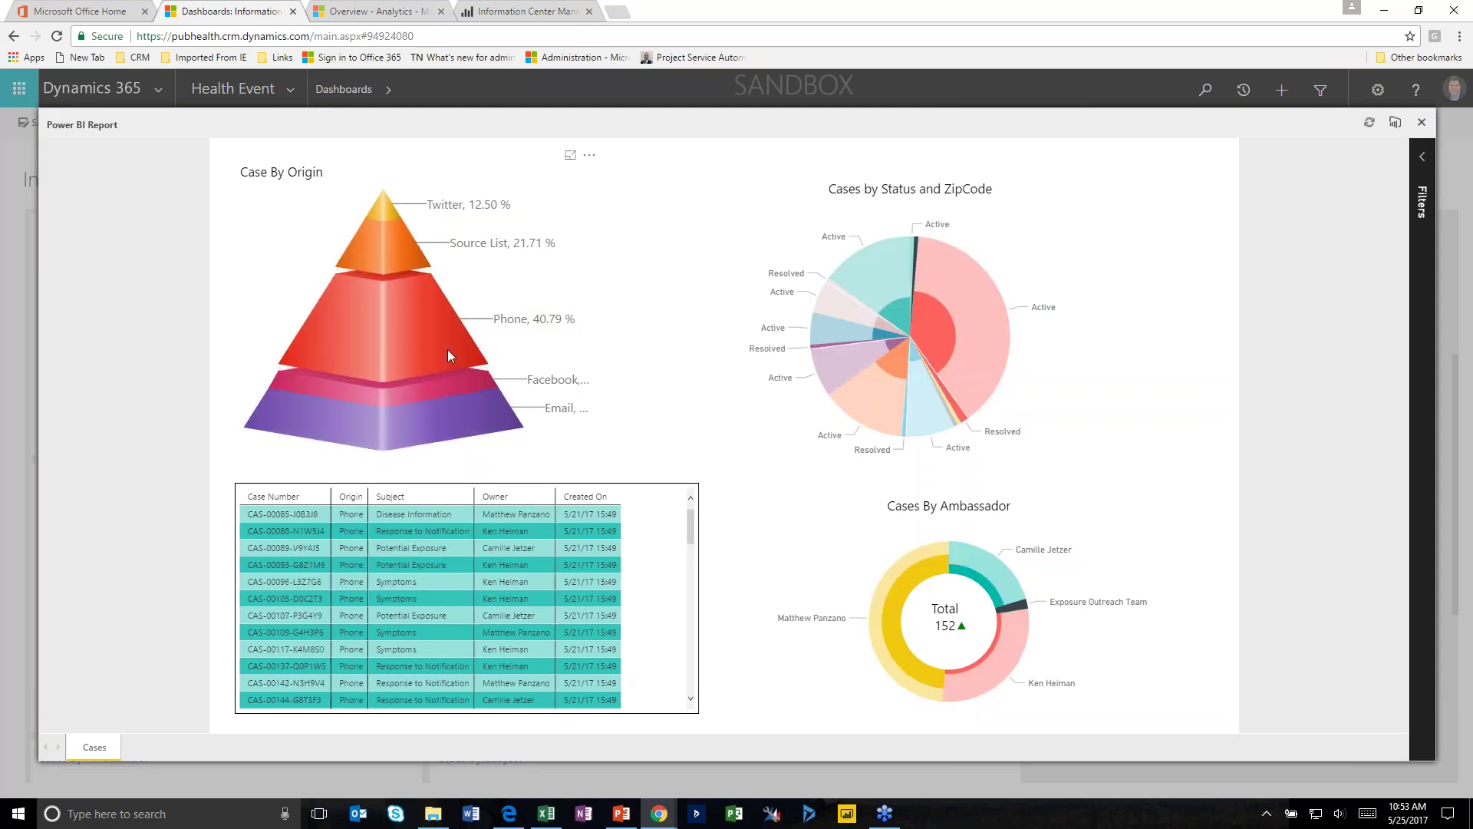
pyautogui.click(892, 638)
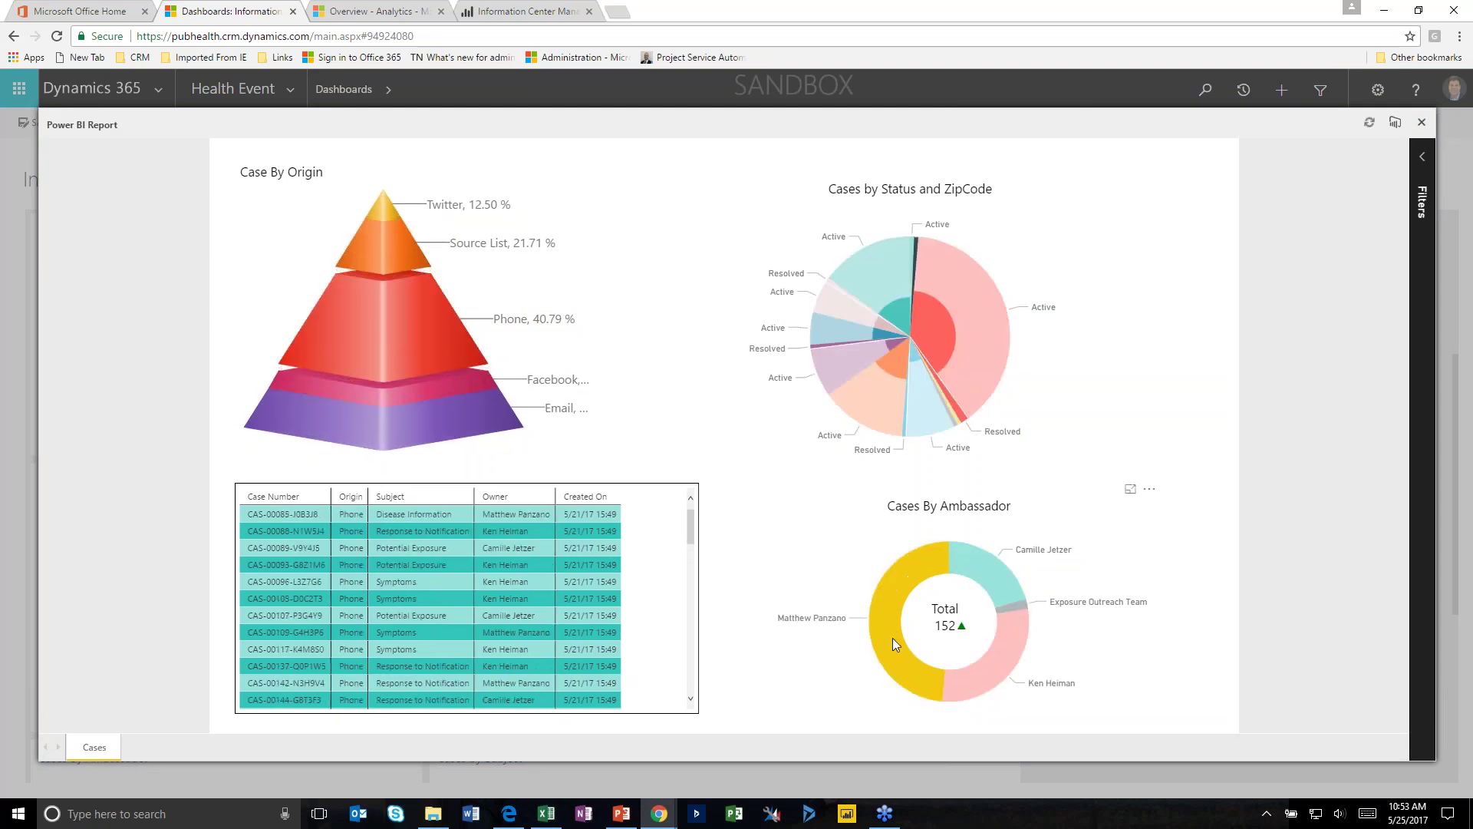